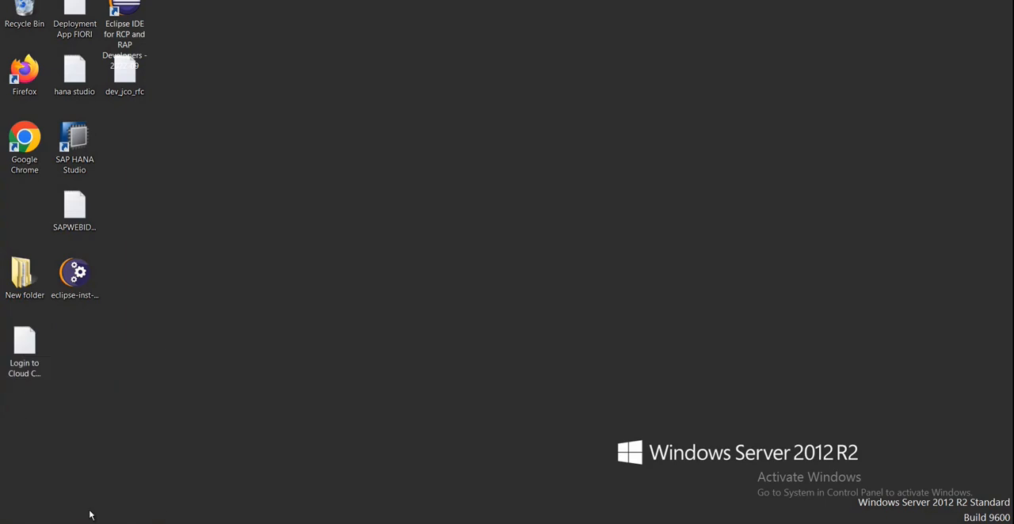
double_click(24, 75)
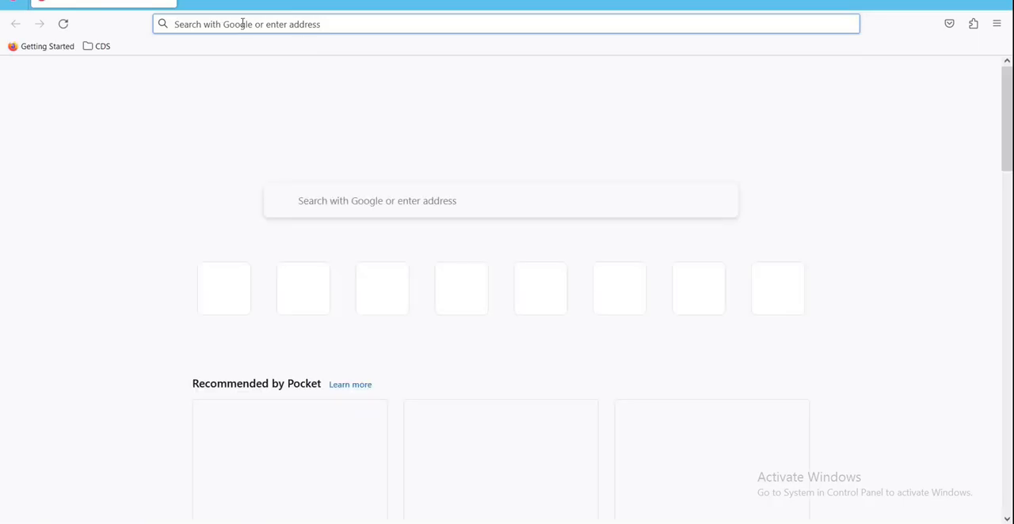
click(243, 24)
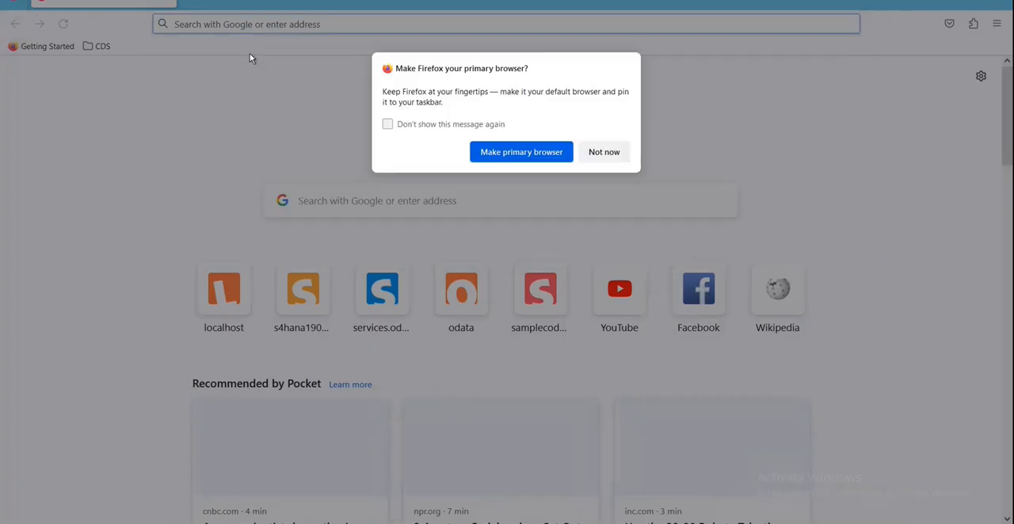
click(604, 152)
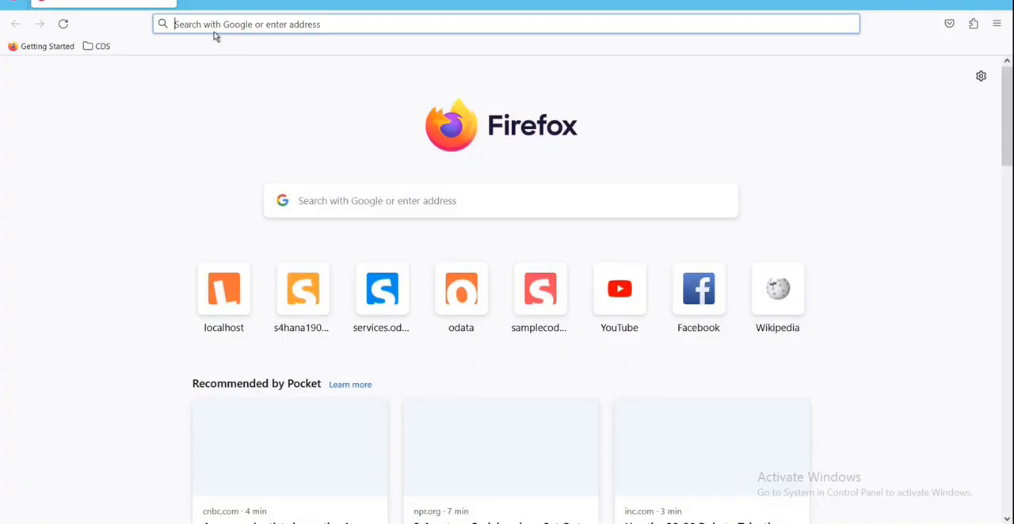
click(214, 30)
click(239, 52)
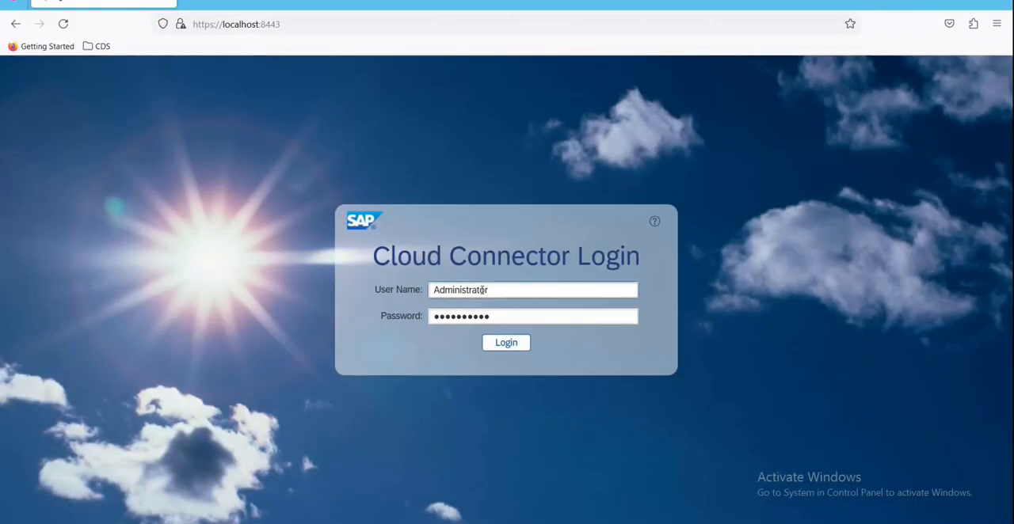
click(483, 291)
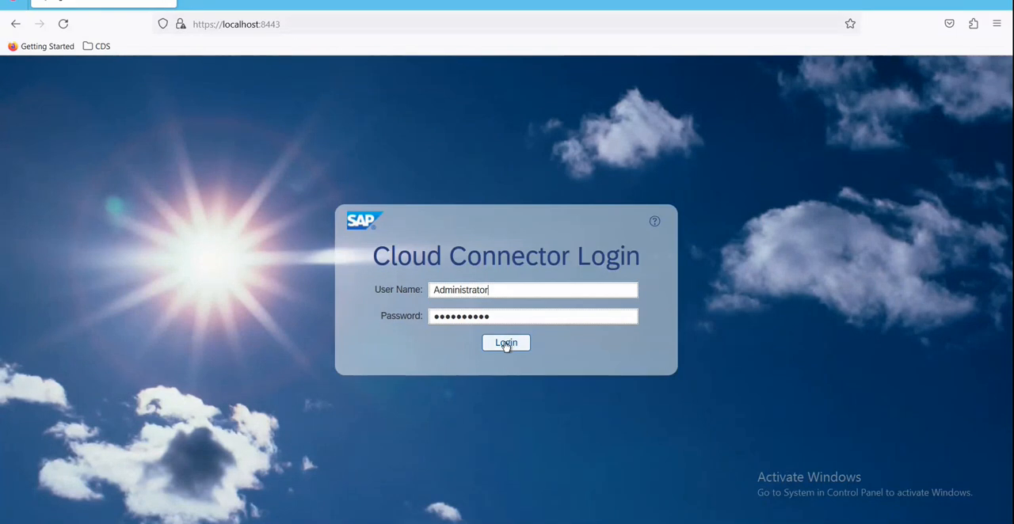
click(505, 344)
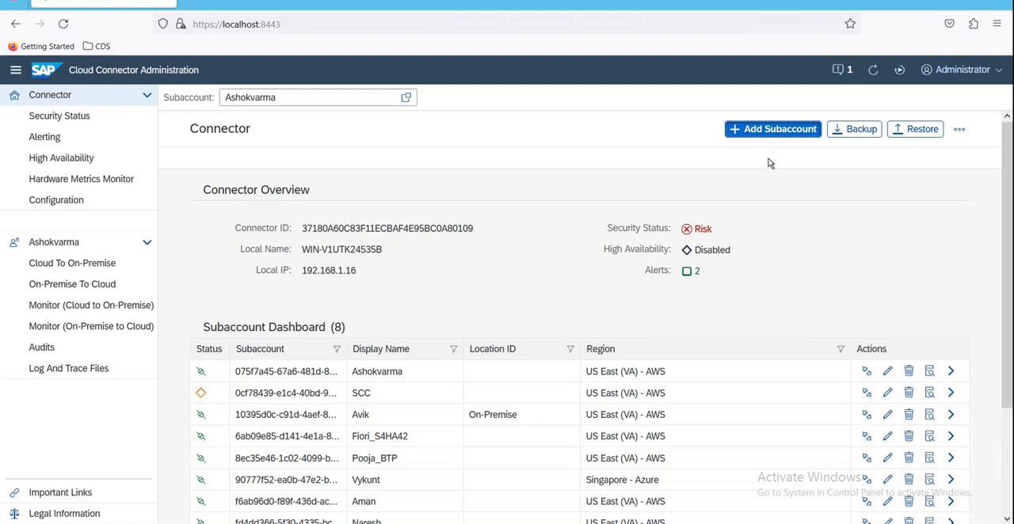
Step: View the Add Subaccount form and the edit form of the subaccount with location ID On-Premise, closing both without saving
click(782, 132)
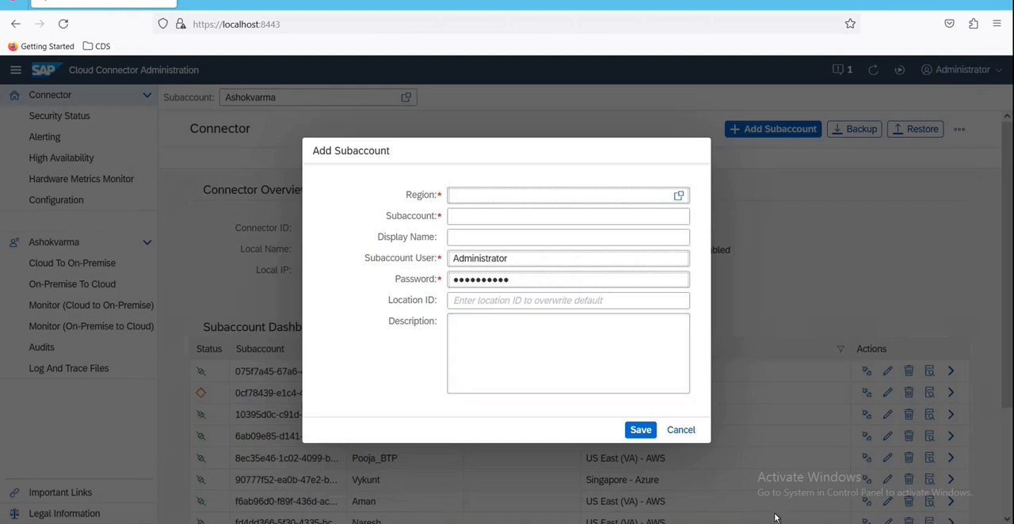
click(699, 434)
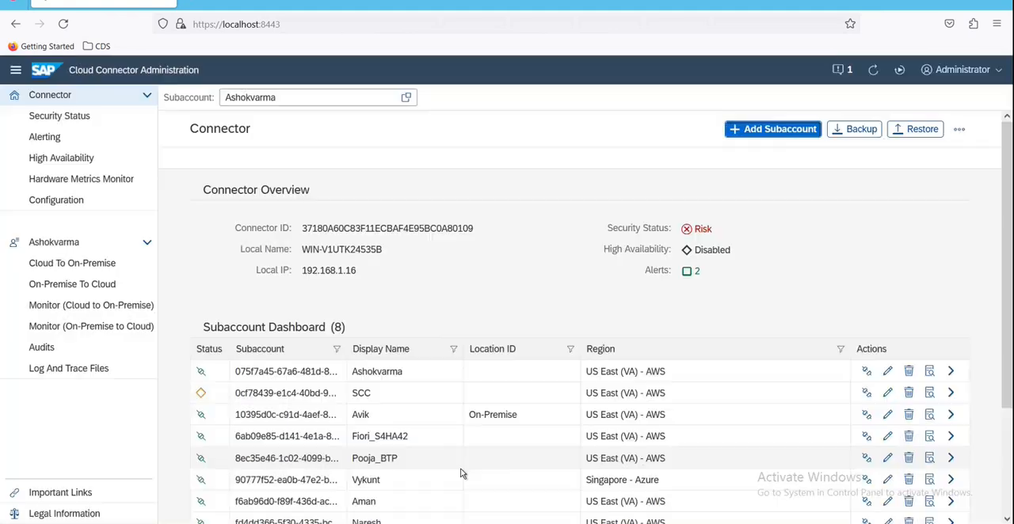
scroll(461, 473, down, 3)
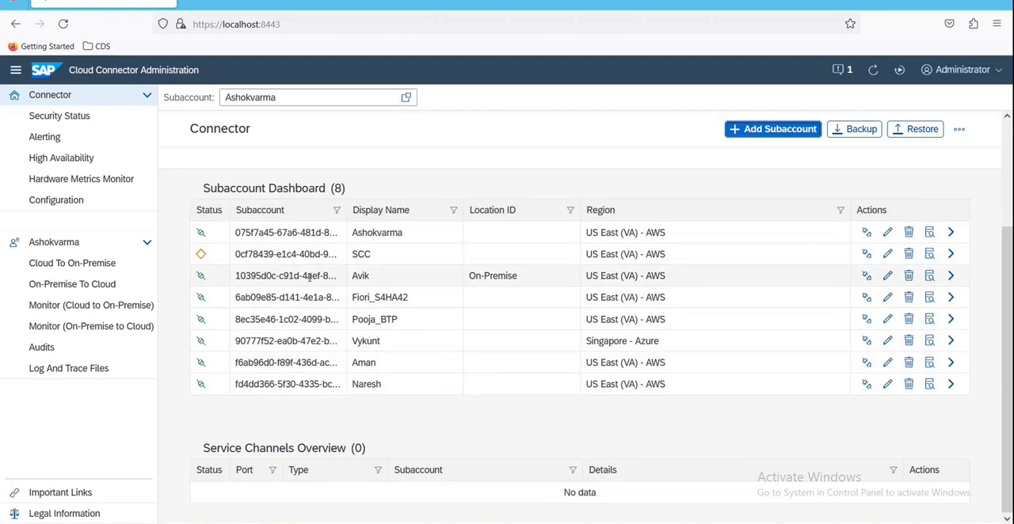
click(377, 277)
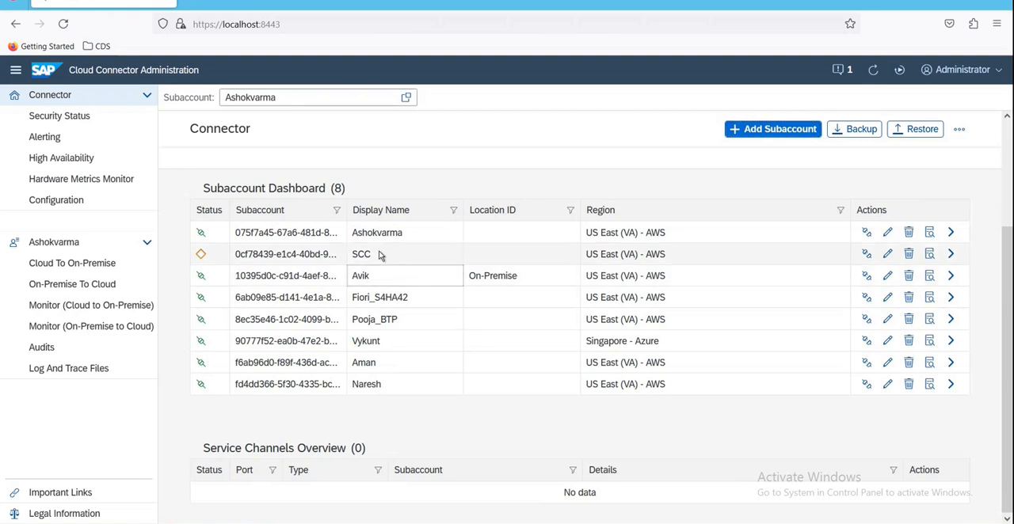
click(886, 281)
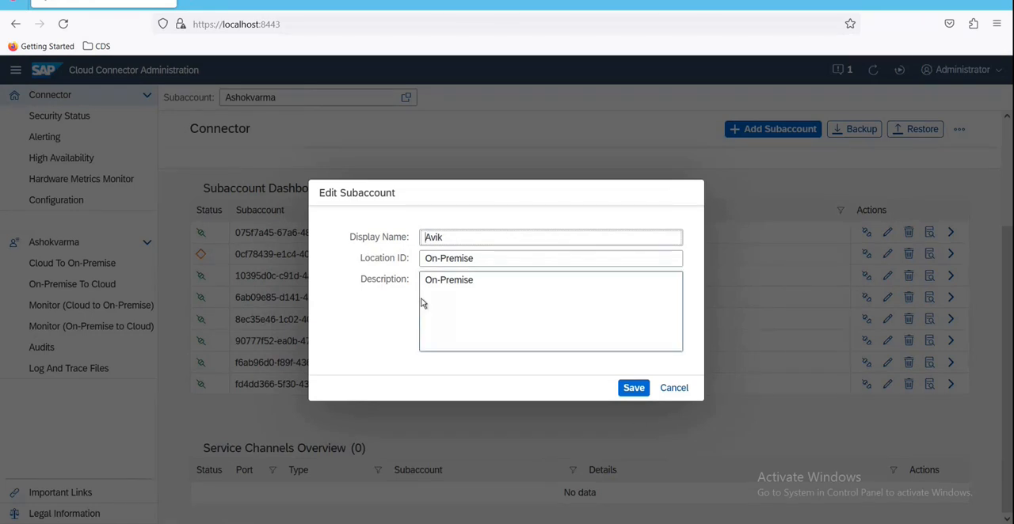
click(673, 387)
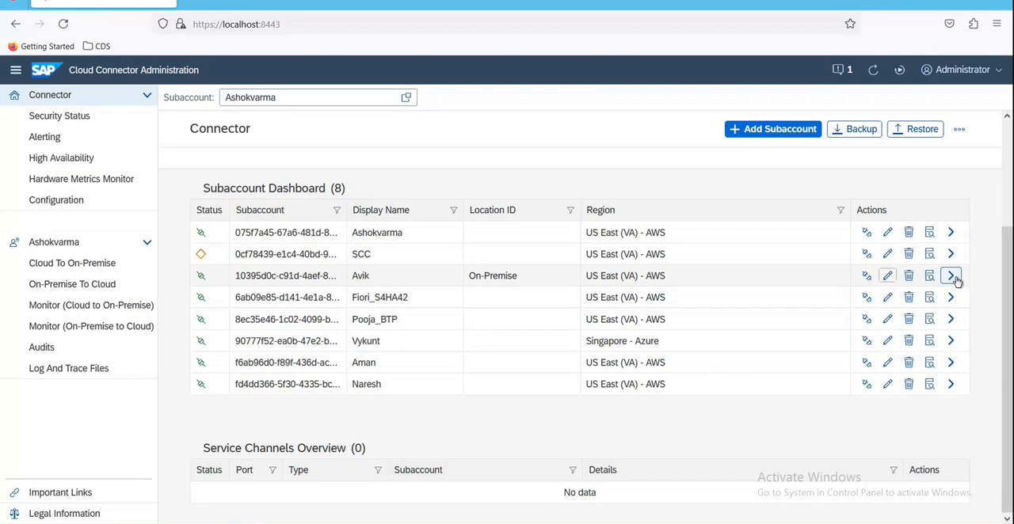
Step: Open the details of the On-Premise subaccount and review its overview, editable properties, tunnel information, cloud connections and additional actions
click(951, 276)
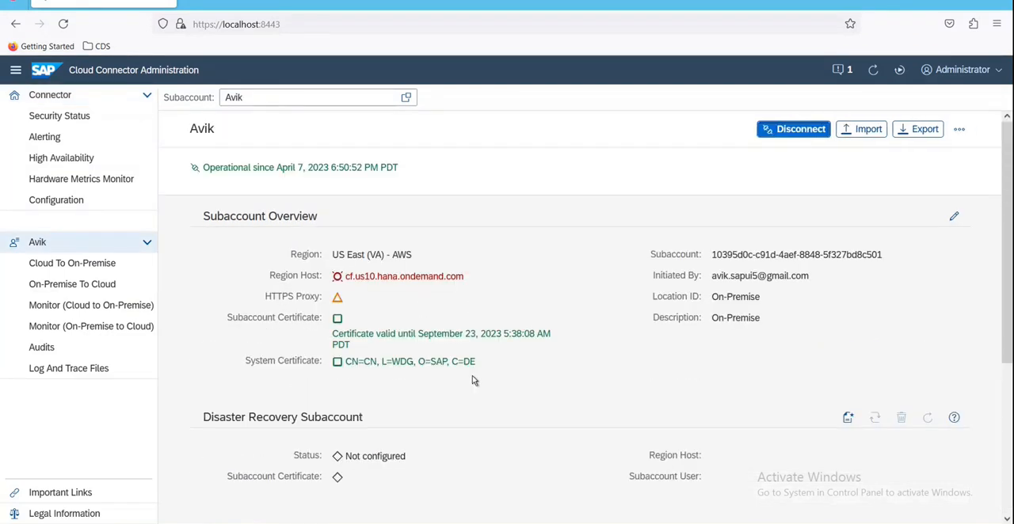
scroll(473, 380, down, 3)
scroll(495, 387, up, 3)
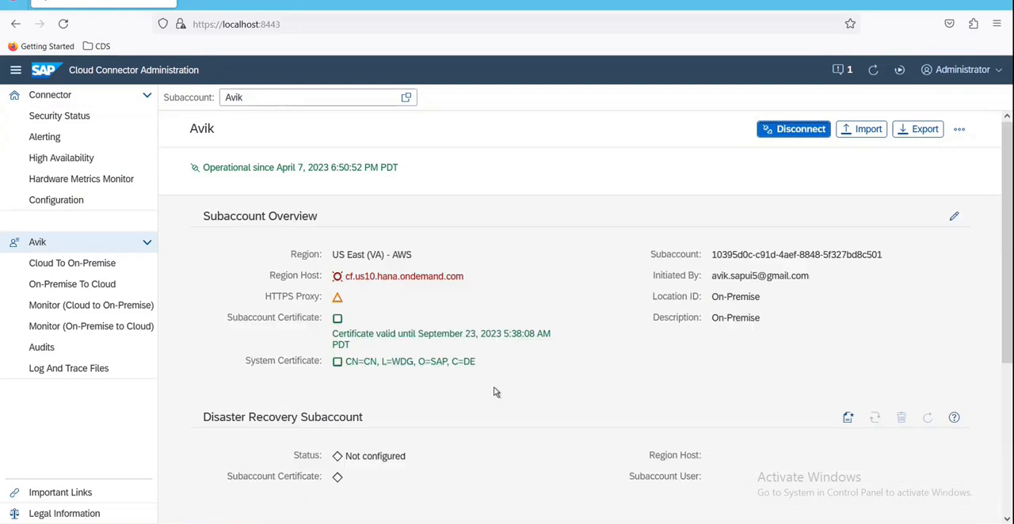
click(955, 219)
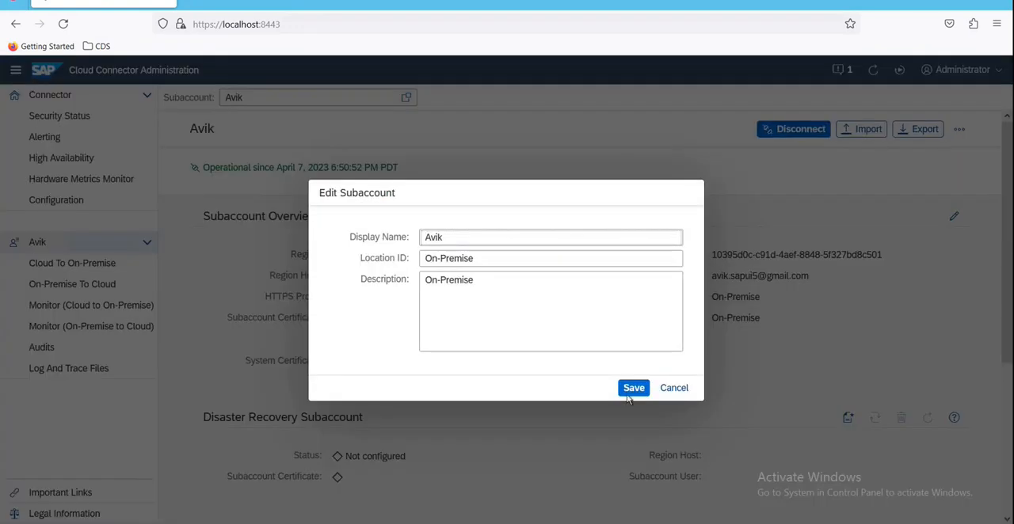
click(673, 388)
scroll(466, 426, down, 3)
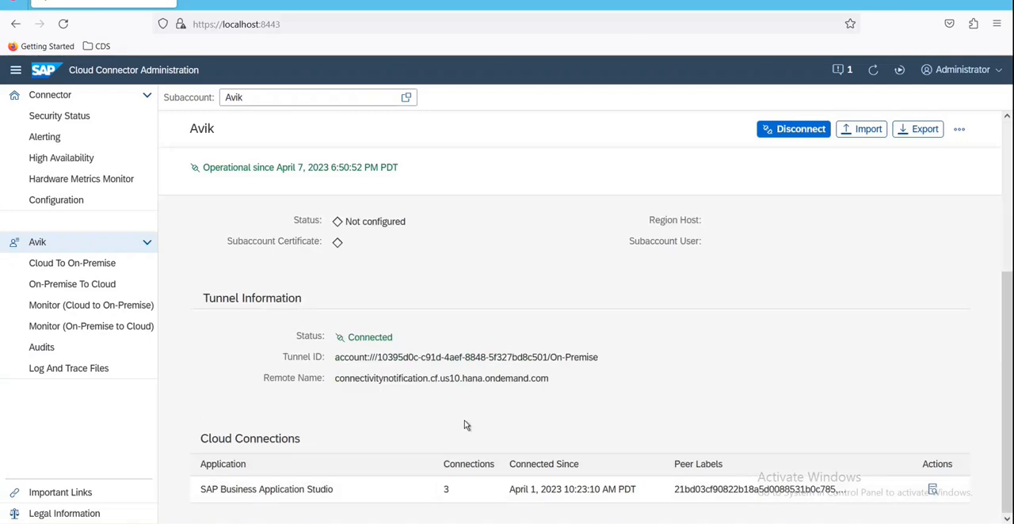
scroll(471, 427, up, 3)
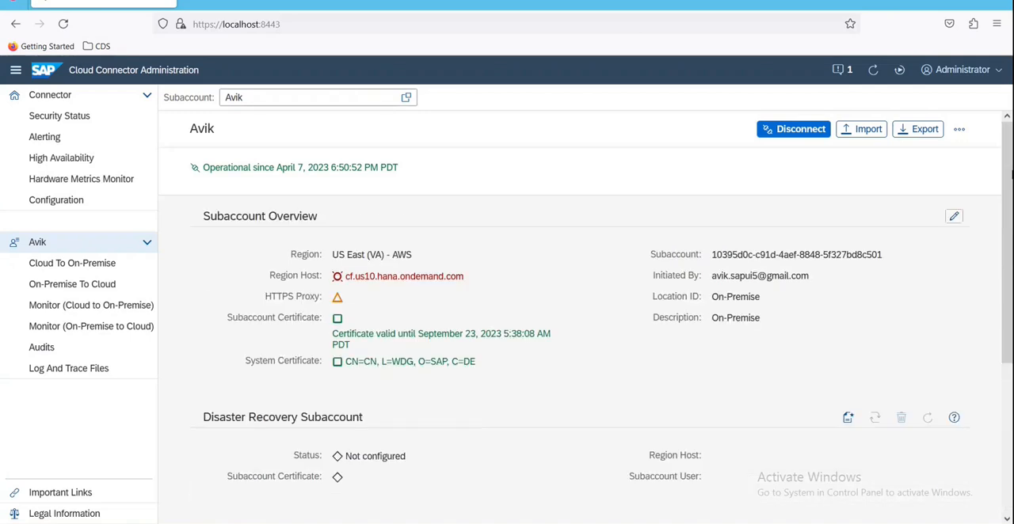
click(959, 130)
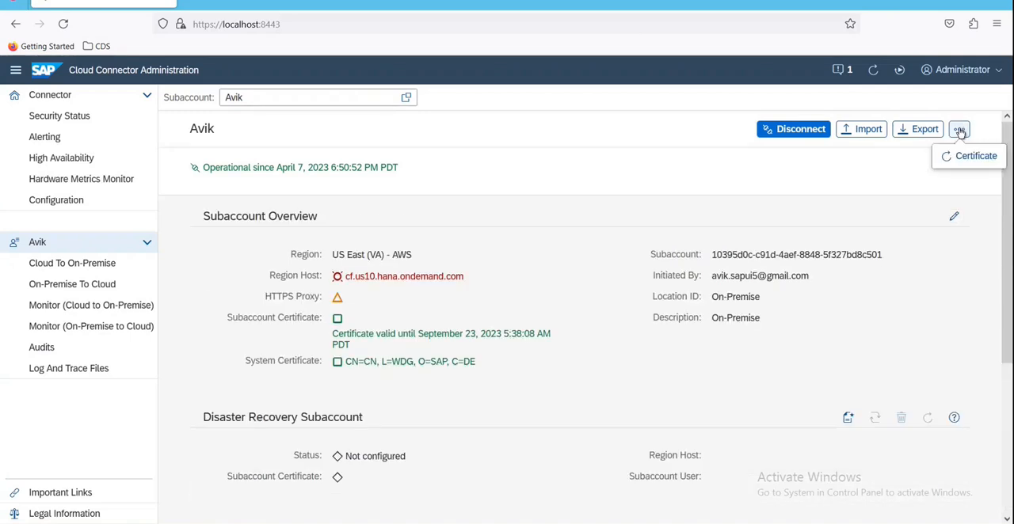
click(636, 185)
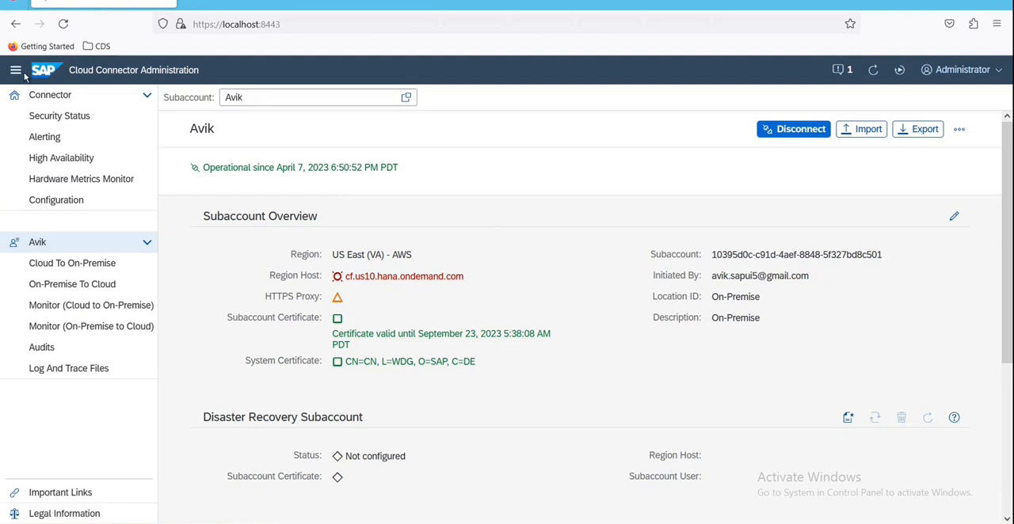
Step: Return to the connector overview and examine the regions offered for a new subaccount without choosing one
click(39, 96)
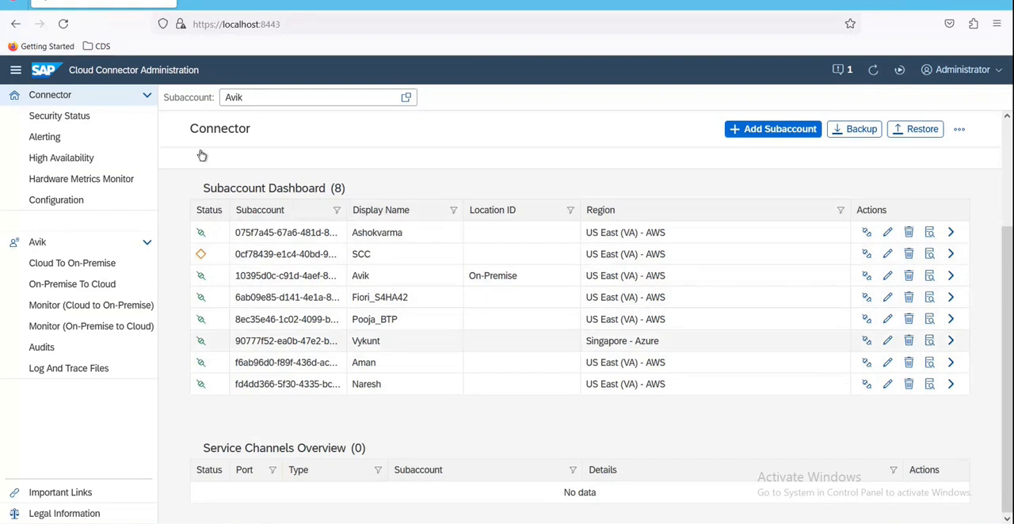
click(770, 133)
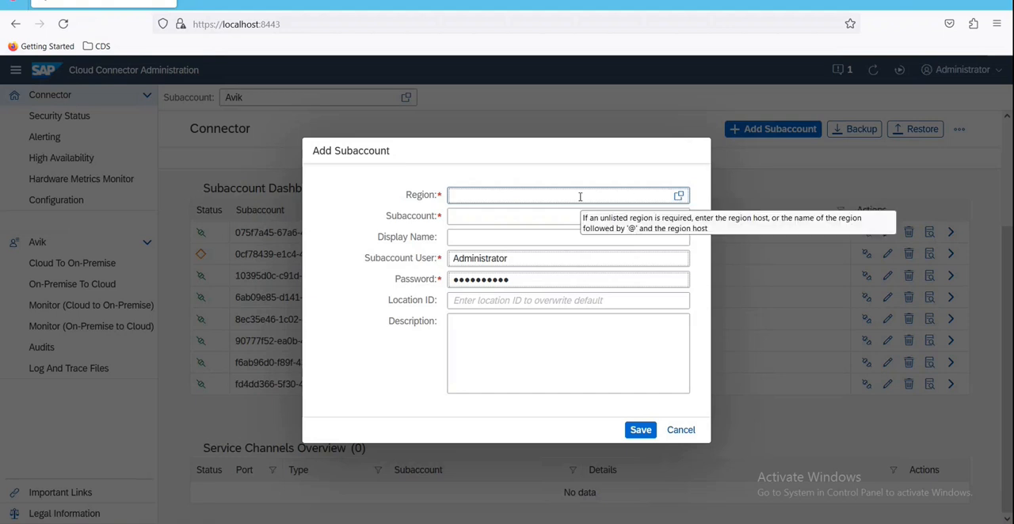
click(679, 196)
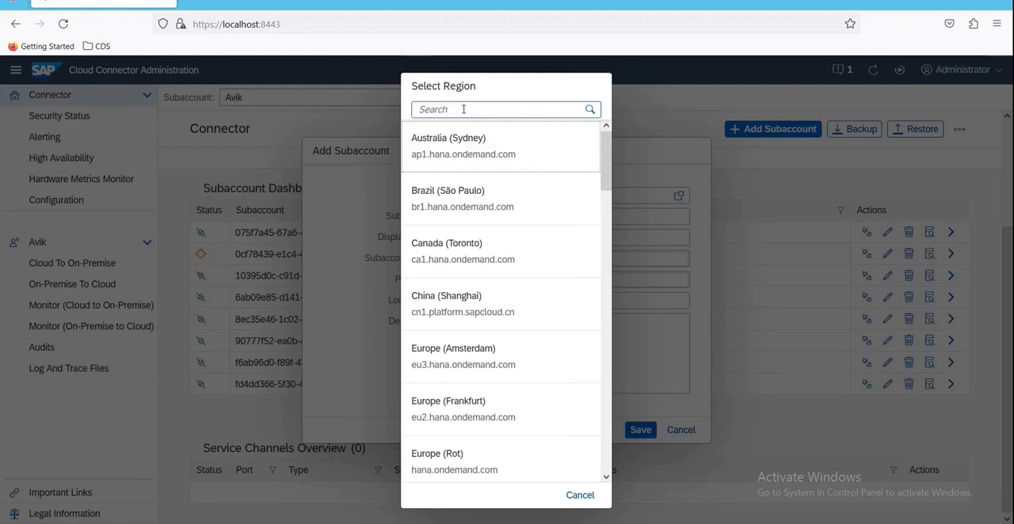
scroll(486, 376, down, 3)
scroll(487, 376, down, 20)
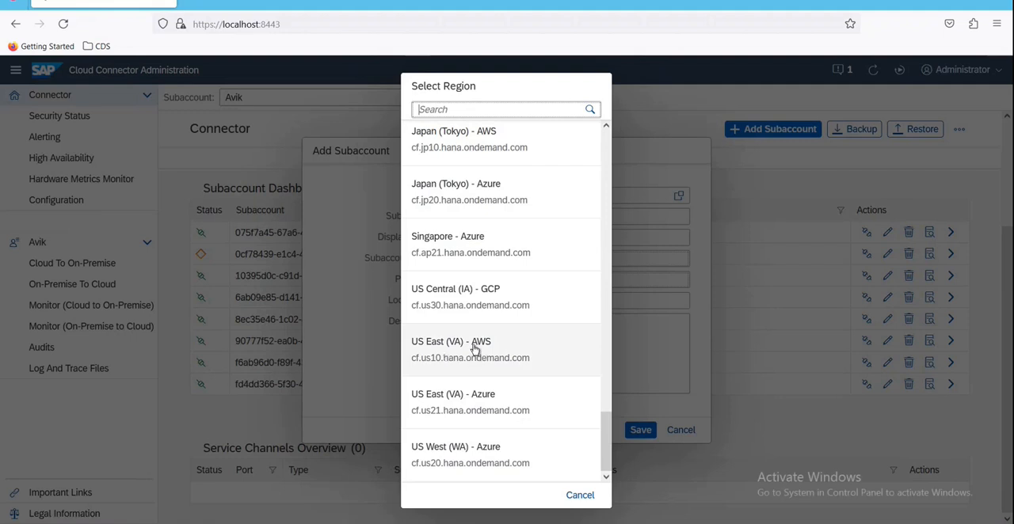
click(586, 496)
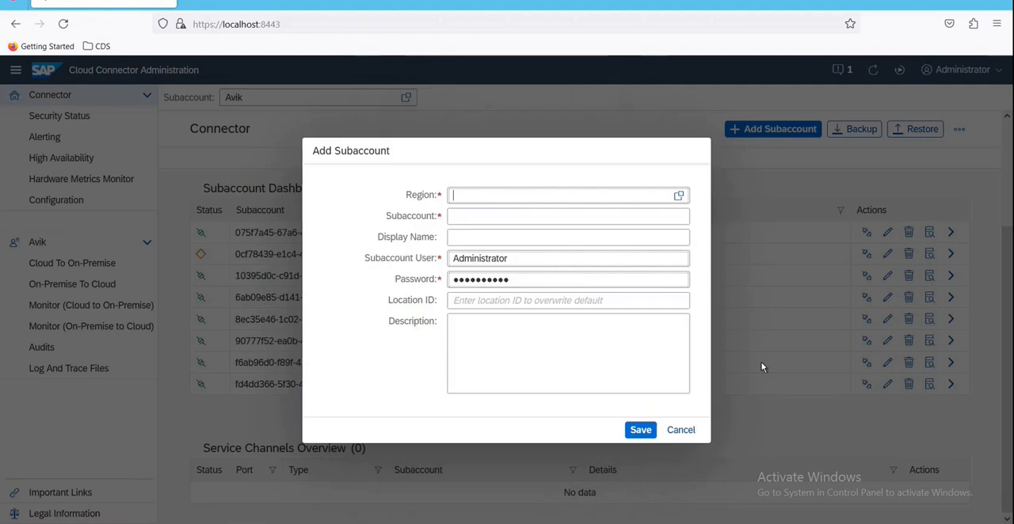
Step: Examine the Subaccount, Display Name and Subaccount User fields of the new subaccount form and close it without saving
click(454, 220)
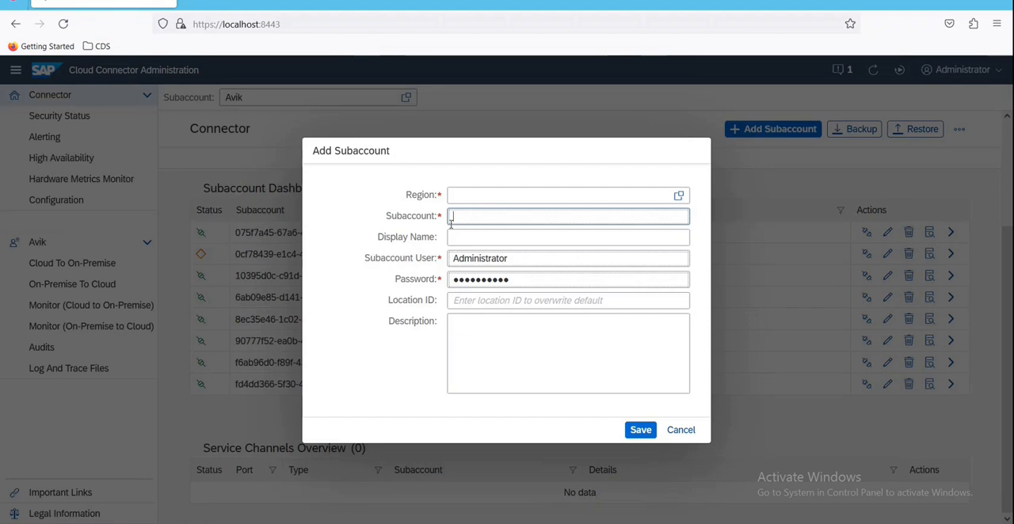
click(468, 242)
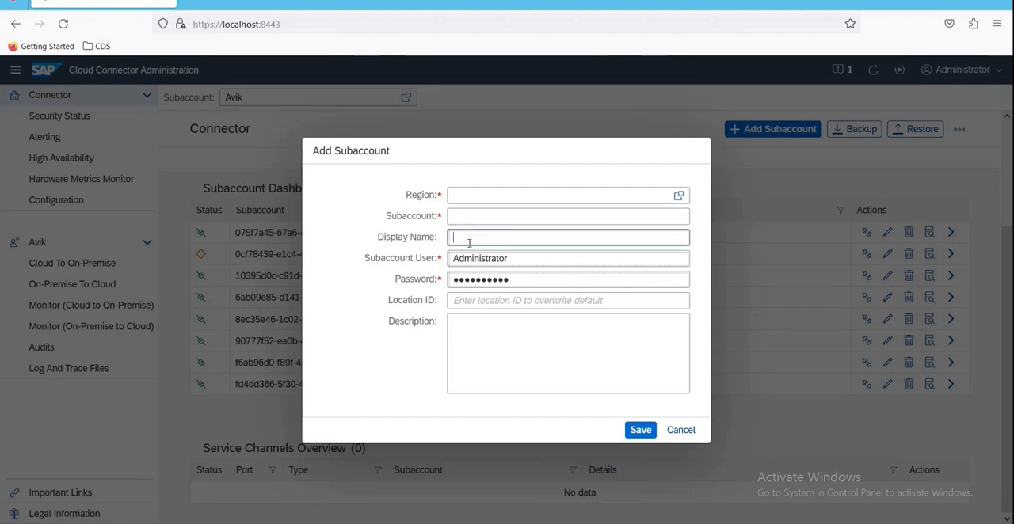
click(532, 260)
drag(532, 260, 445, 259)
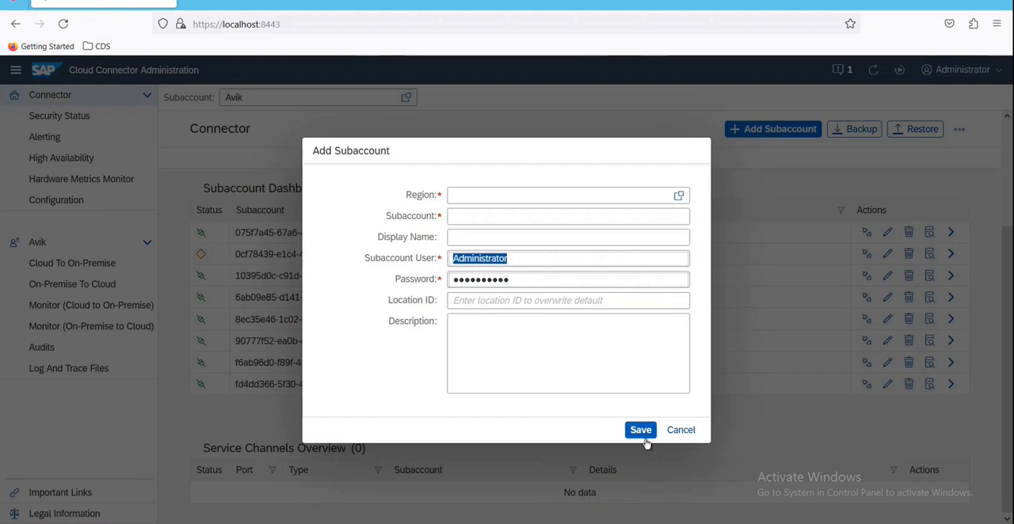
click(681, 430)
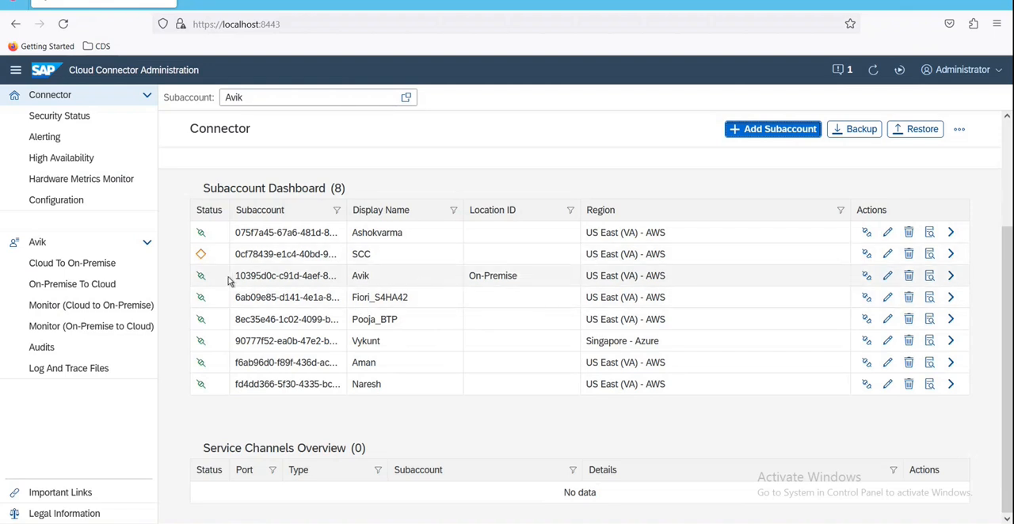
Step: Open the Cloud To On-Premise access control settings of the subaccount with location ID On-Premise
drag(235, 279, 860, 279)
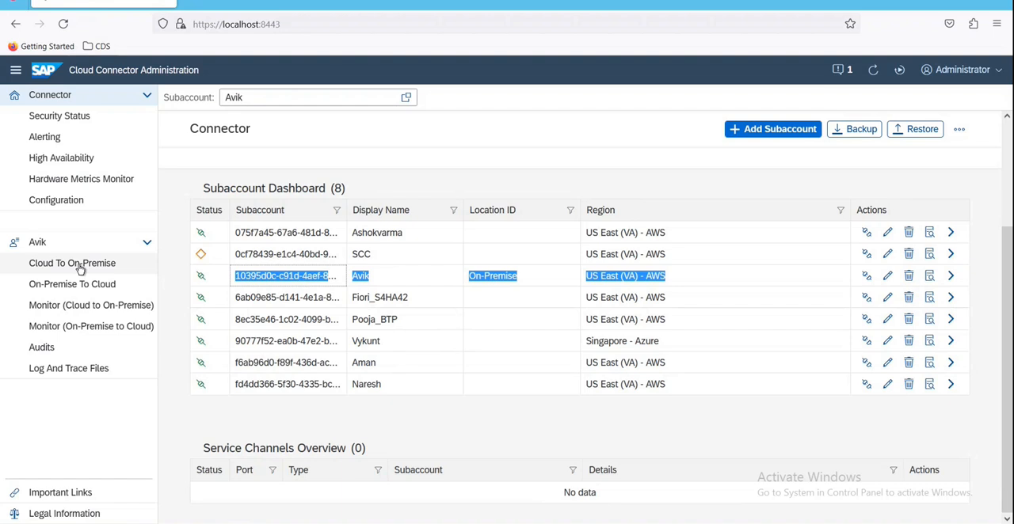
click(950, 276)
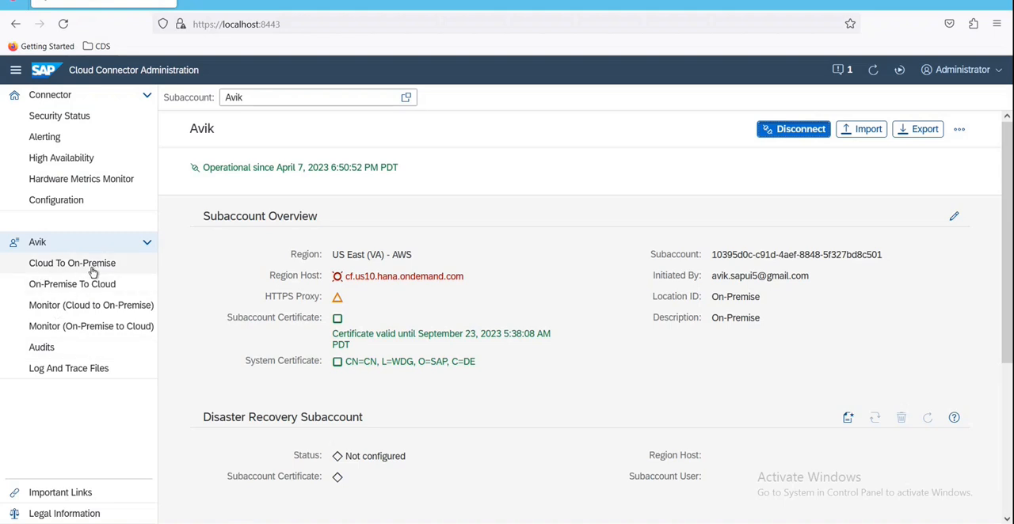
click(119, 267)
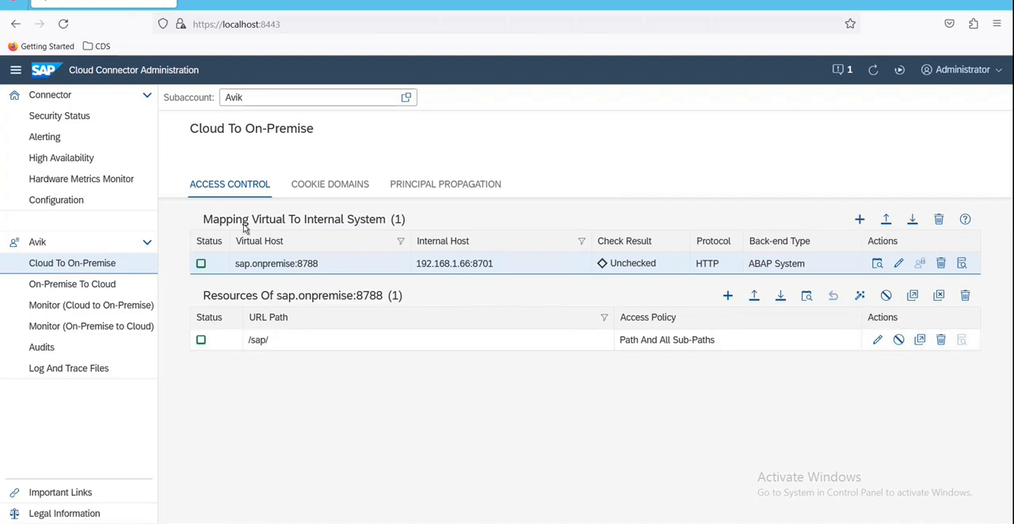
Step: Start a new virtual-to-internal system mapping with ABAP System as the back-end type and proceed to the protocol selection
click(860, 219)
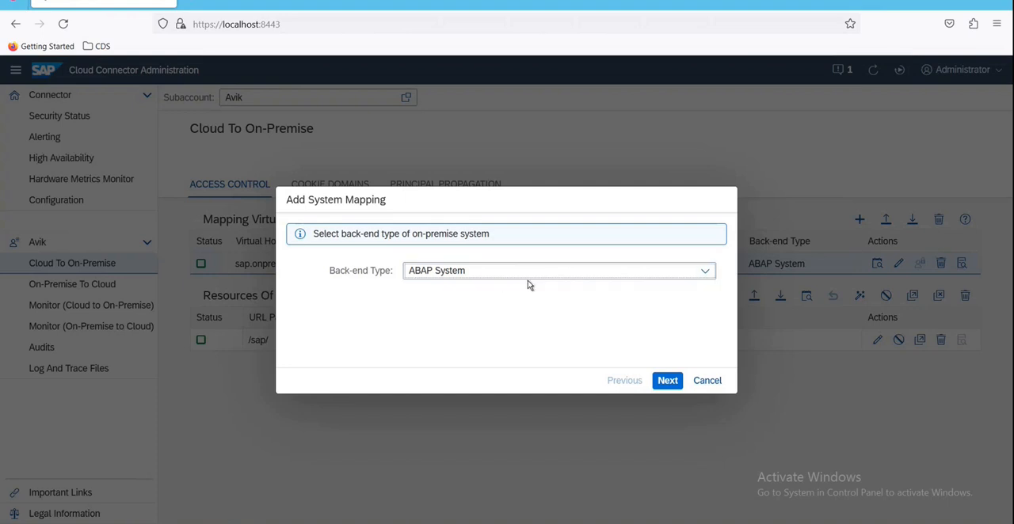
click(705, 272)
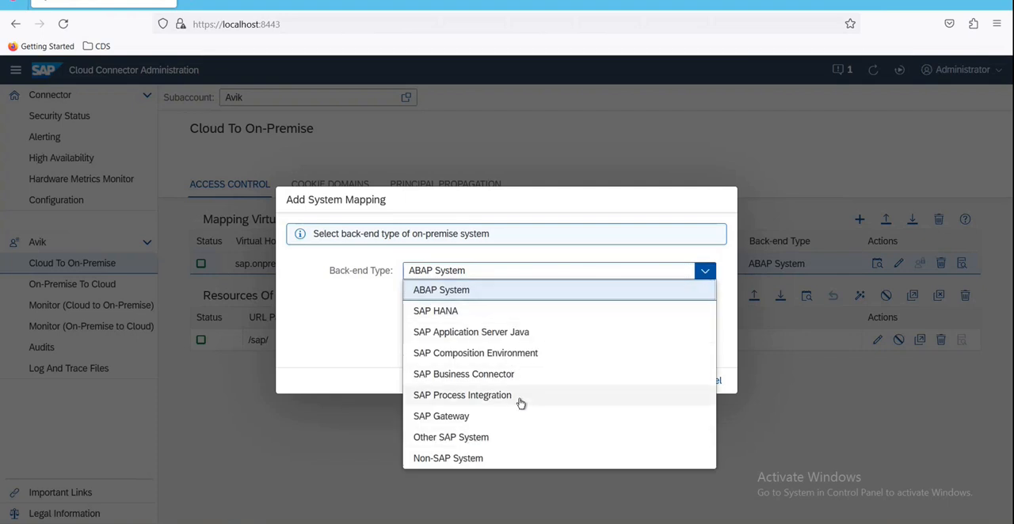
click(458, 292)
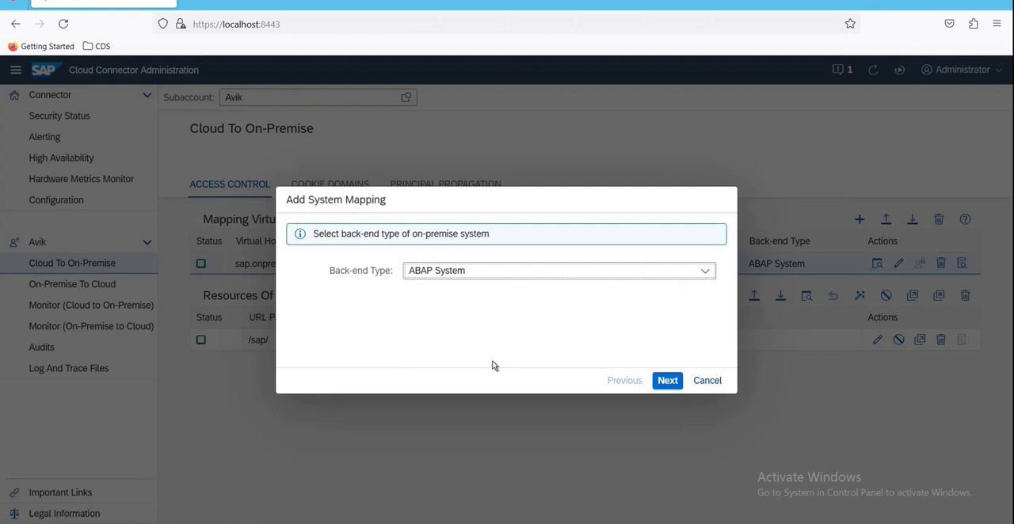
click(668, 381)
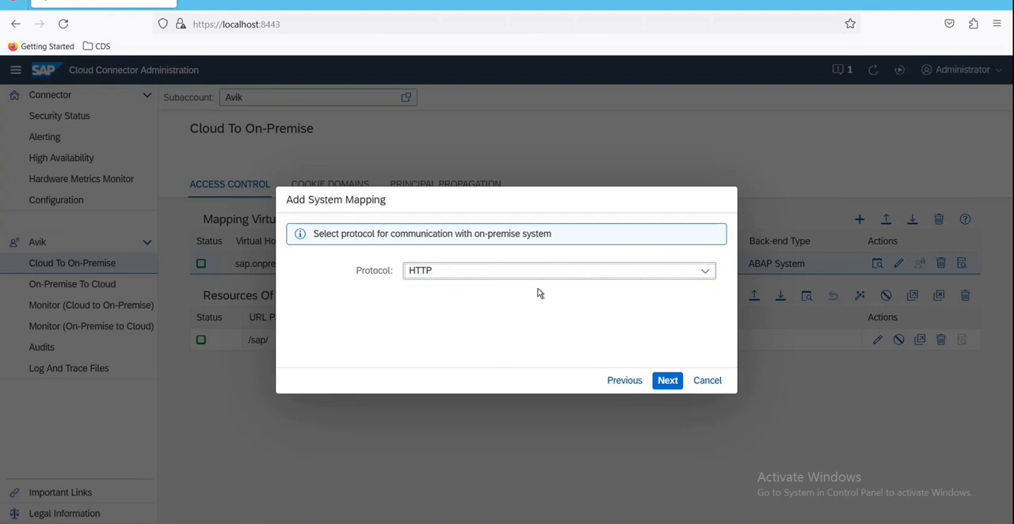
Step: Accept HTTP as the mapping protocol, switch to SAP Logon and log on to the s4hana system with the user name and password
click(667, 381)
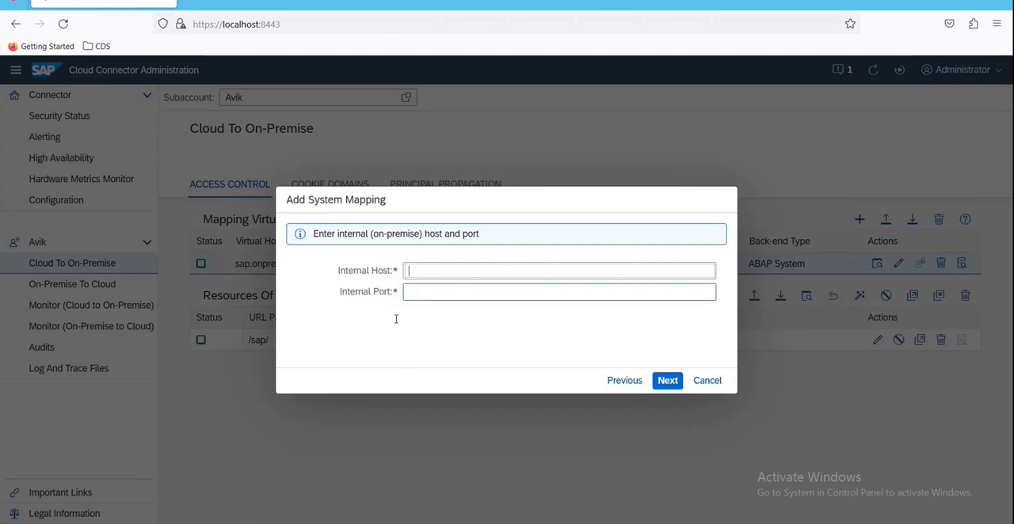
click(371, 522)
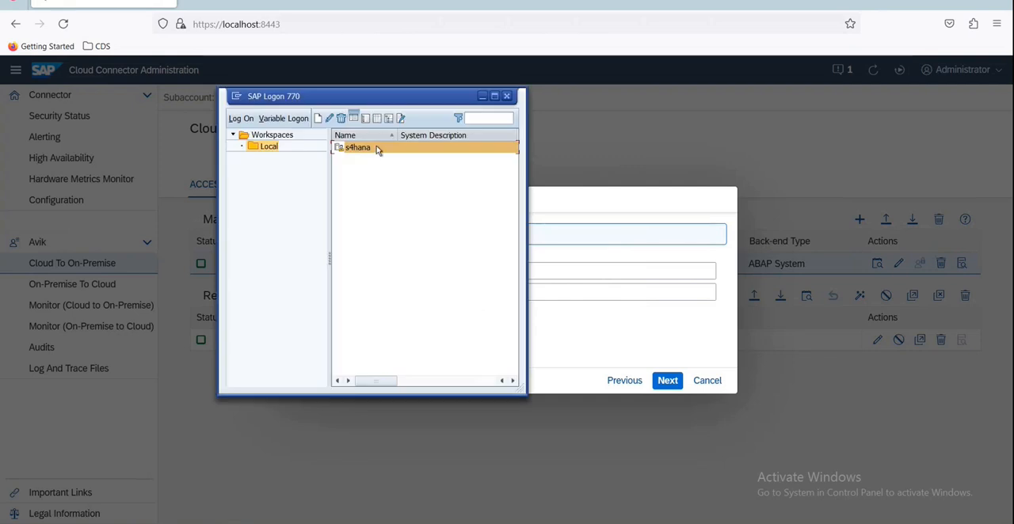
double_click(375, 148)
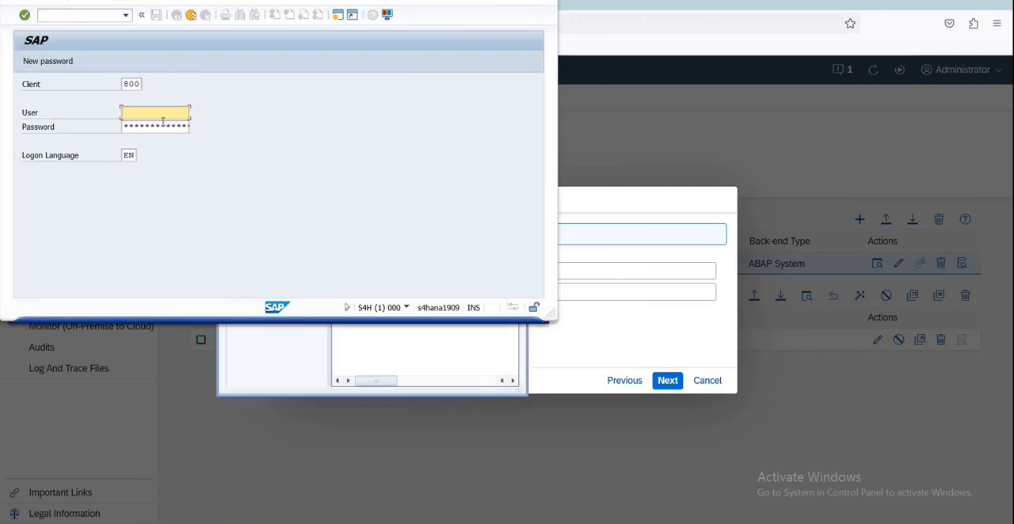
click(154, 127)
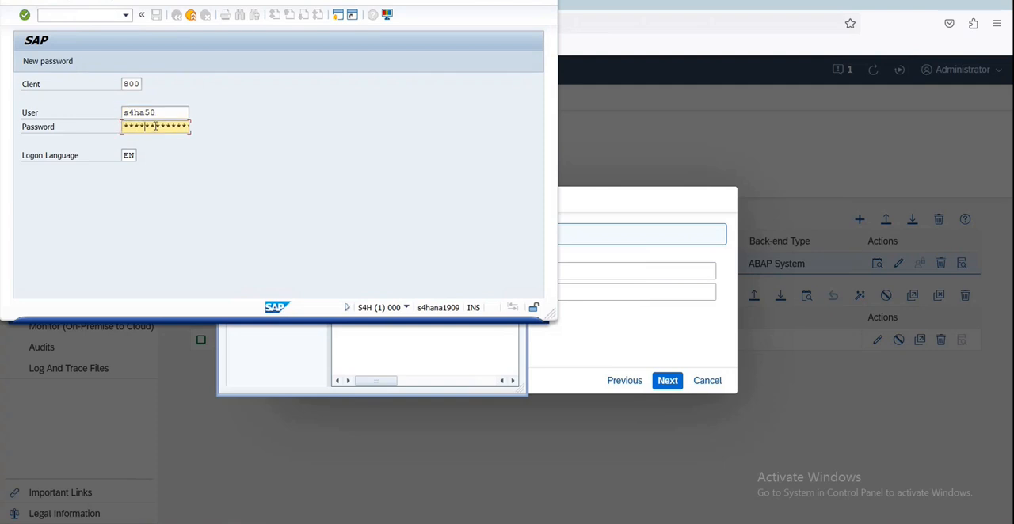
key(Return)
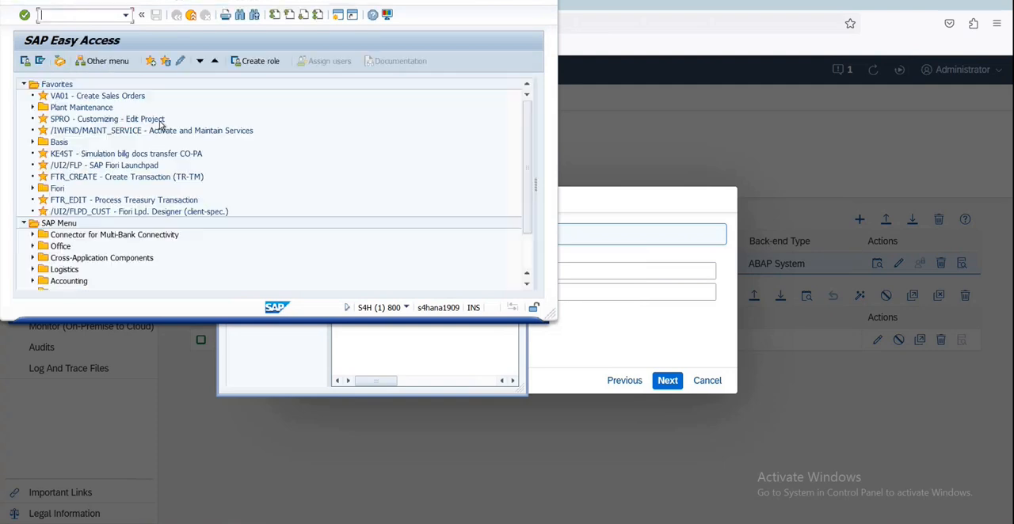
Step: Enlarge the SAP Easy Access window and run transaction smicm to open the ICM Monitor
text(smicm)
click(518, 0)
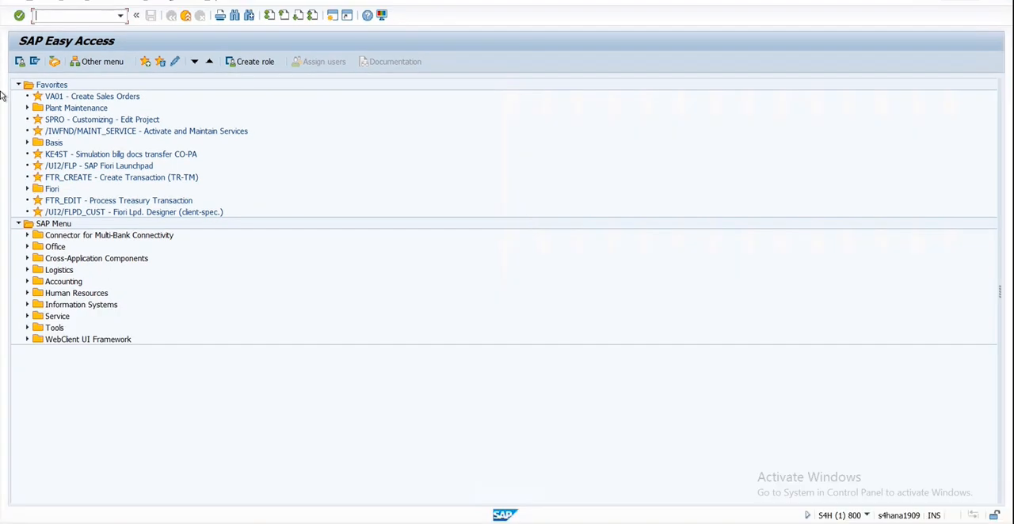
click(120, 15)
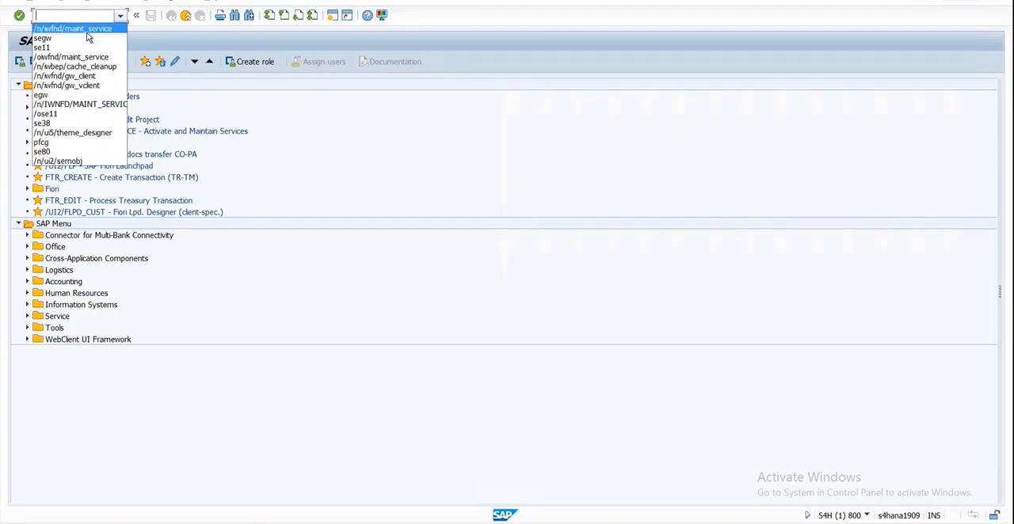
click(45, 14)
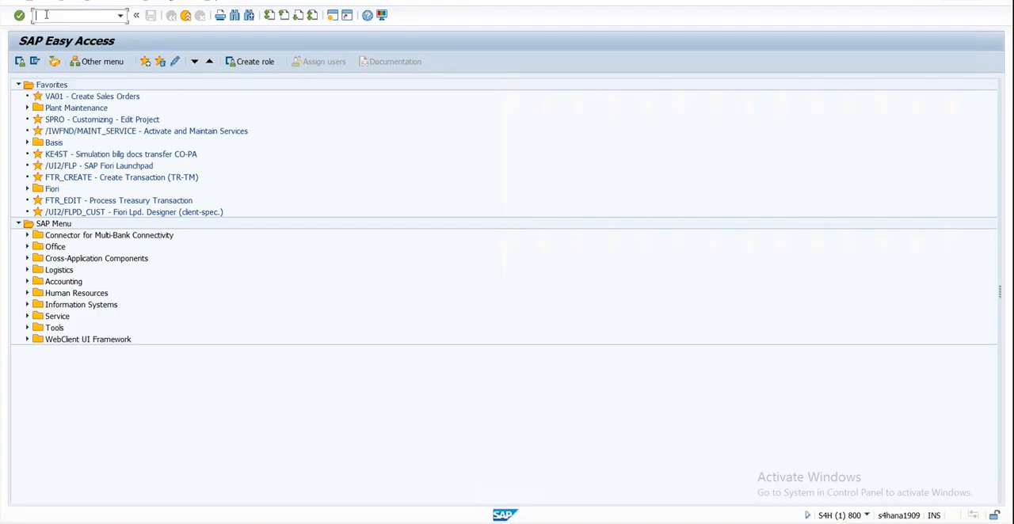
text(smicm)
key(Return)
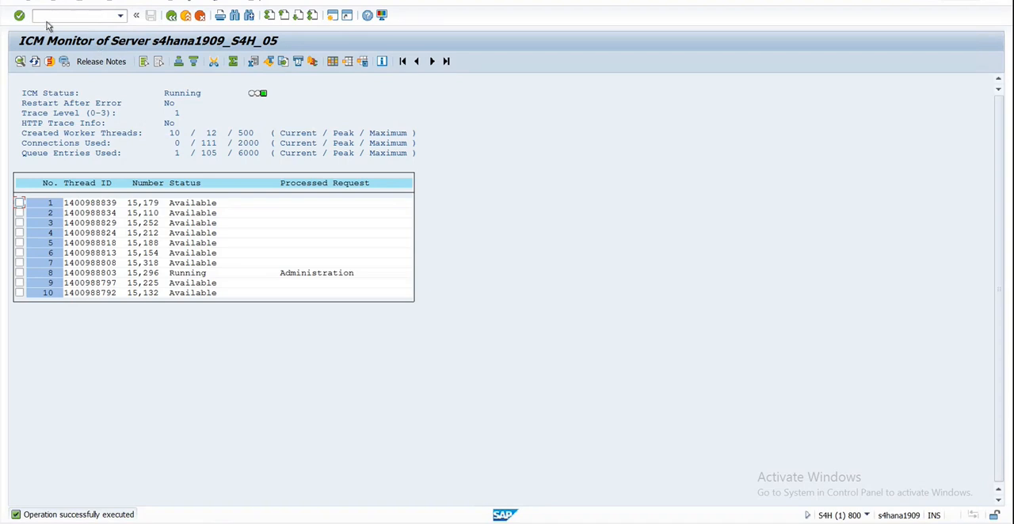
Step: Display the active ICM services and examine the port and host name of the HTTP service
click(87, 3)
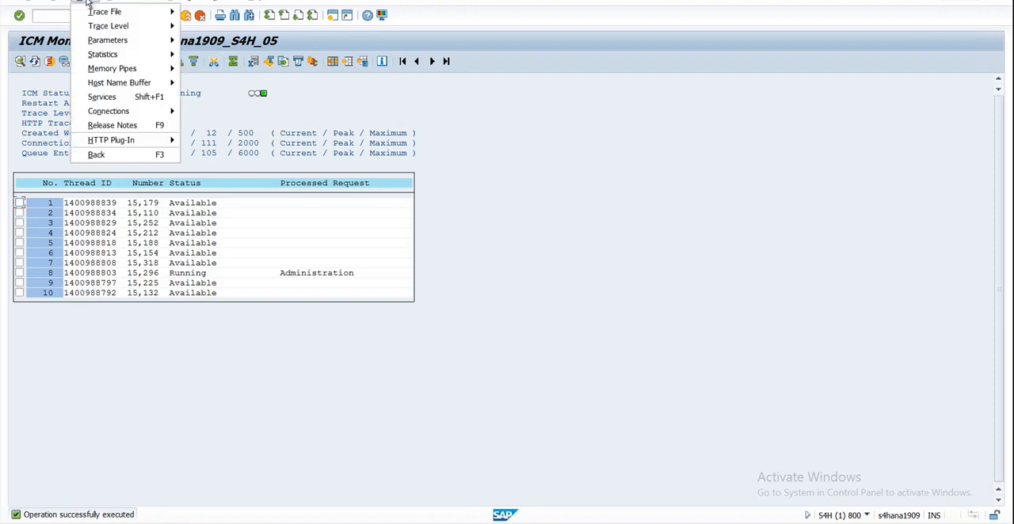
click(118, 101)
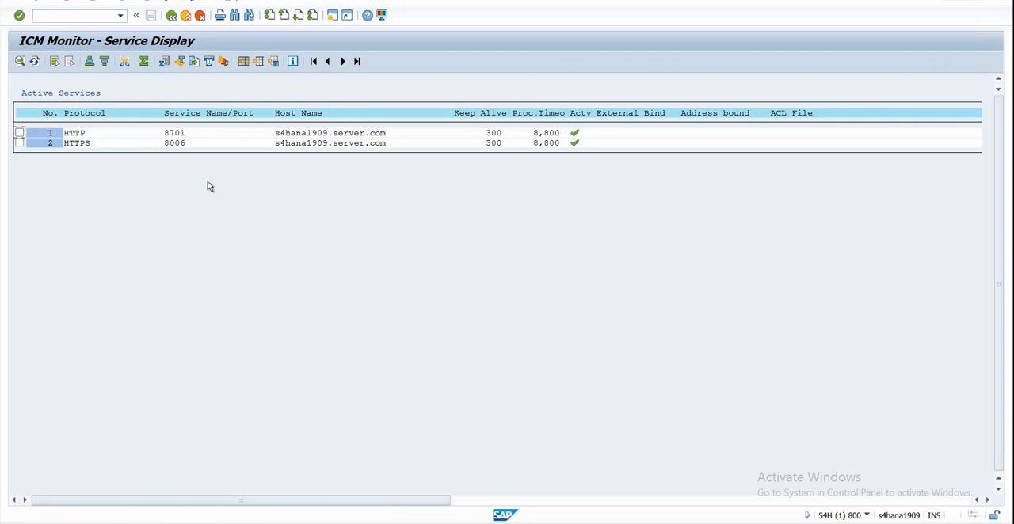
click(61, 133)
click(173, 135)
Step: Switch back to Cloud Connector, cancel the new system mapping and examine the internal host address of the existing mapping
click(245, 523)
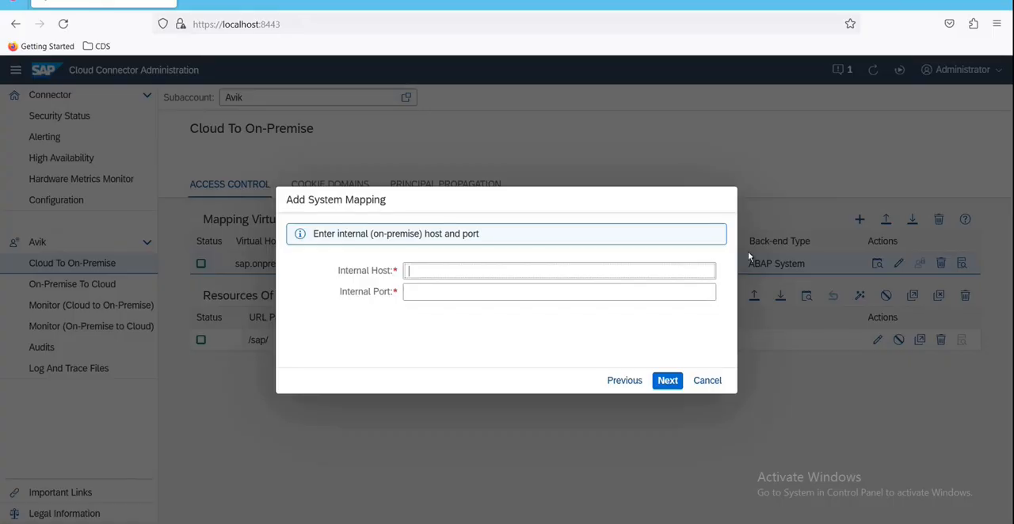
click(706, 381)
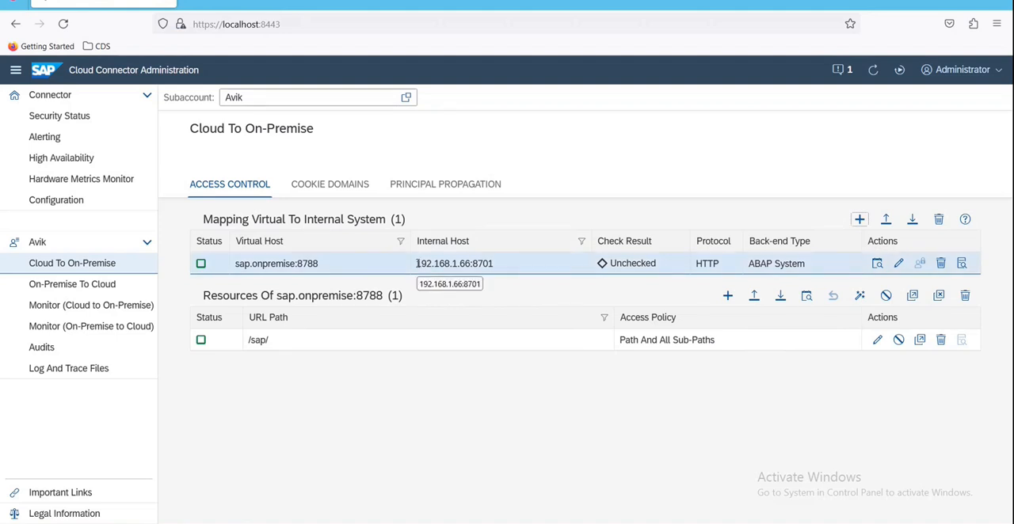
drag(416, 263, 473, 264)
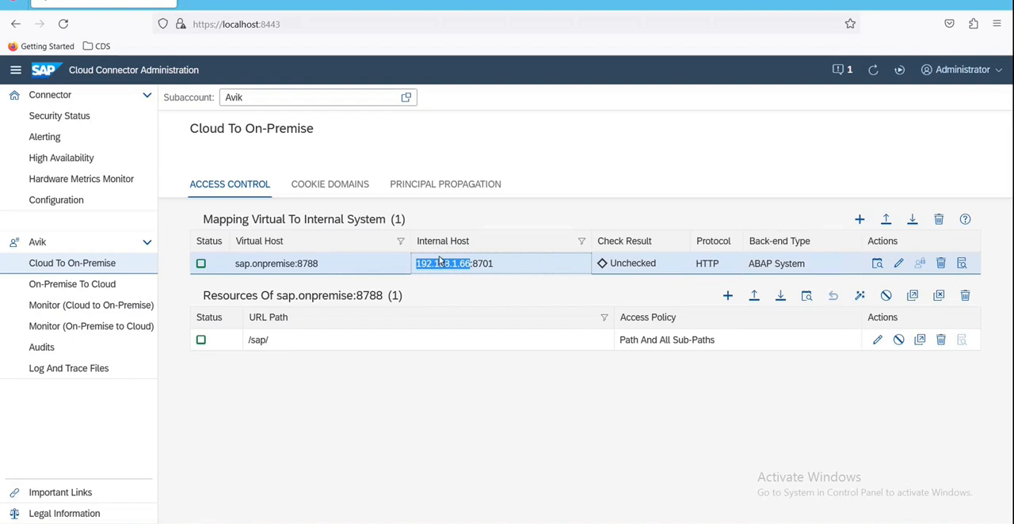
Step: Compare the existing mapping's internal host and port with the HTTP service in the ICM service display
mouse_move(246, 523)
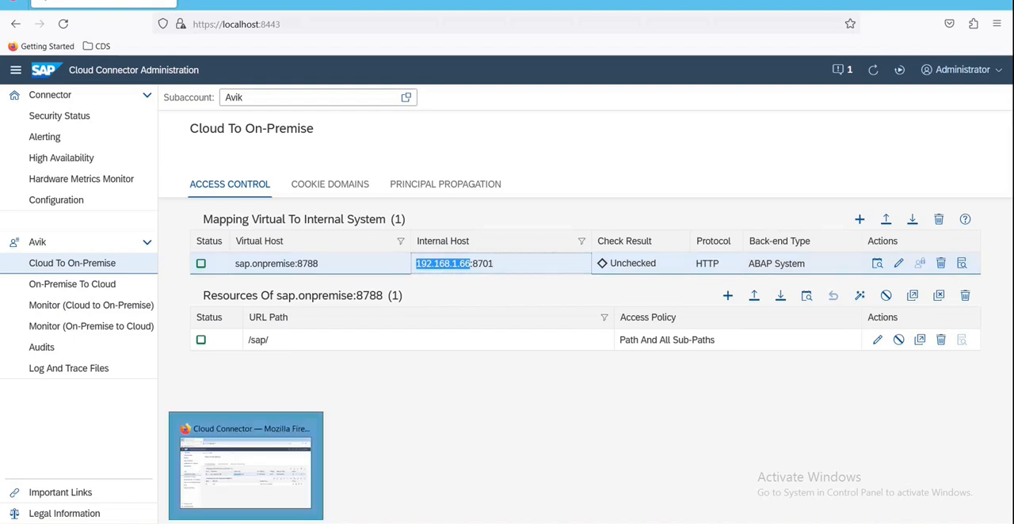
mouse_move(200, 522)
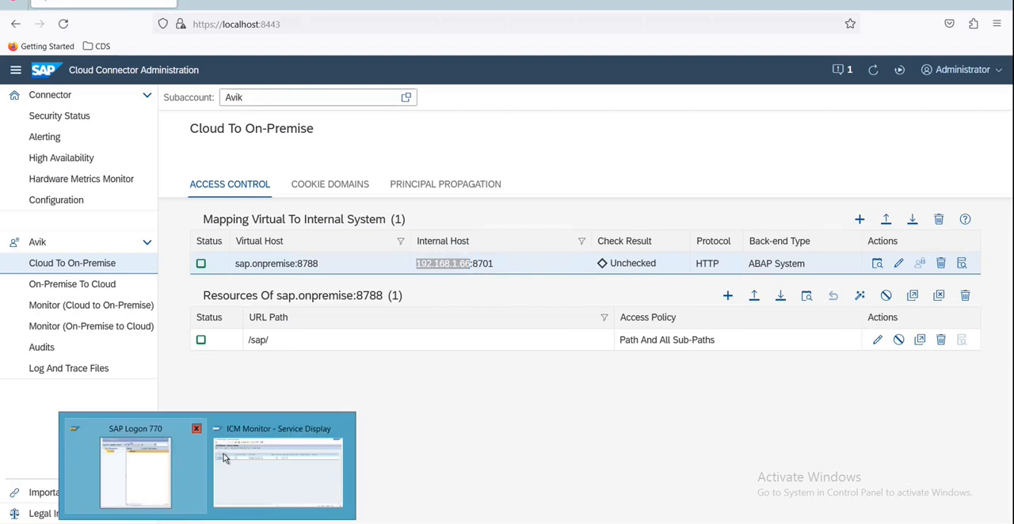
click(315, 475)
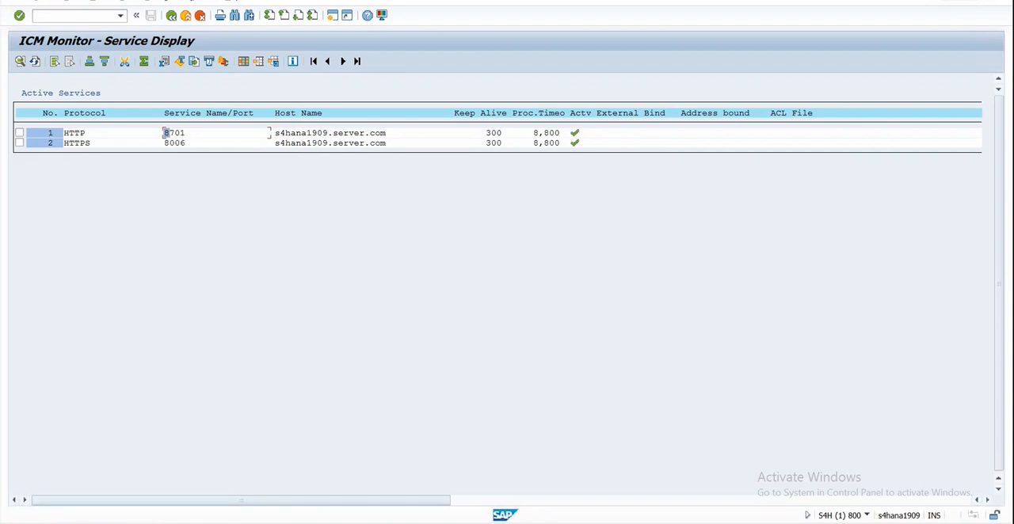
click(255, 483)
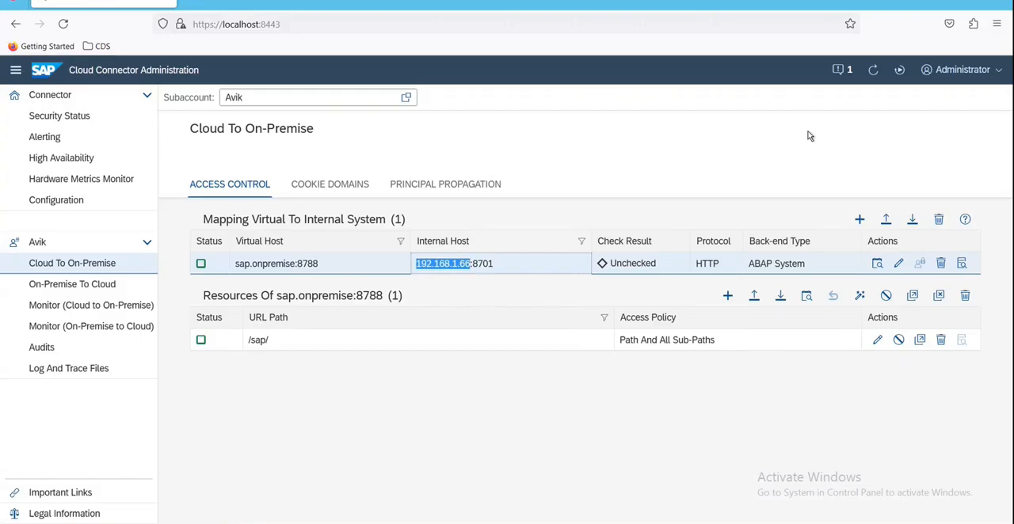
click(462, 400)
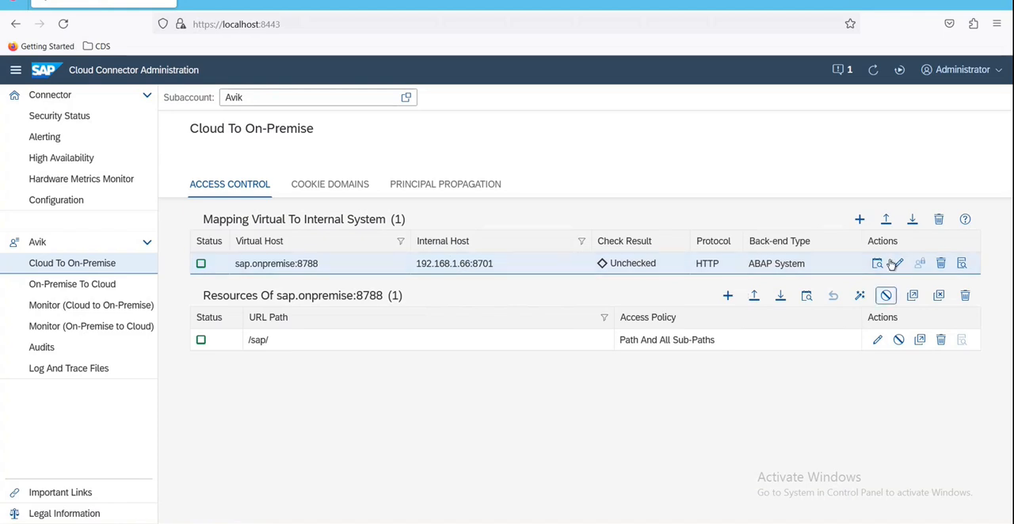
Step: Start a new system mapping with ABAP System as the back-end type and HTTP as the protocol, proceeding to the internal host and port
click(859, 219)
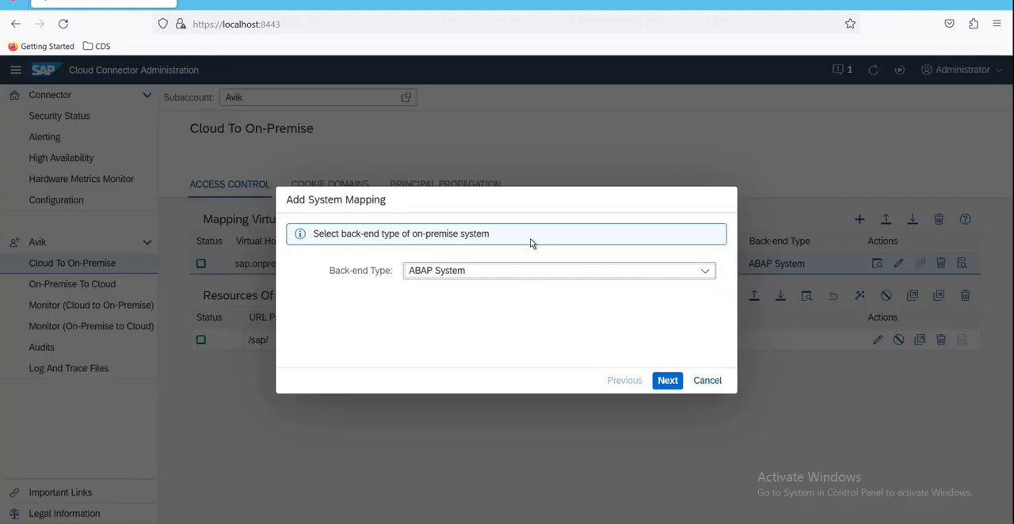
click(674, 381)
click(669, 381)
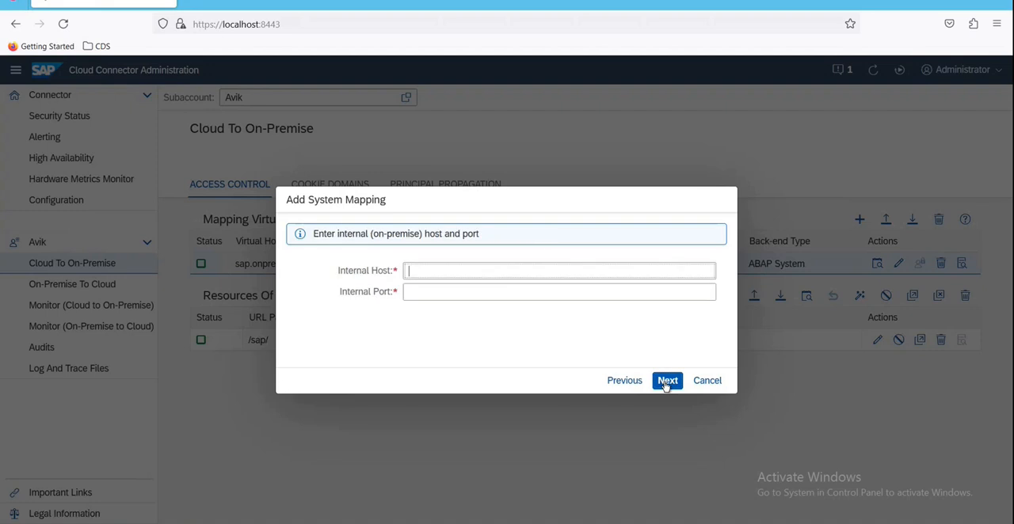
click(425, 274)
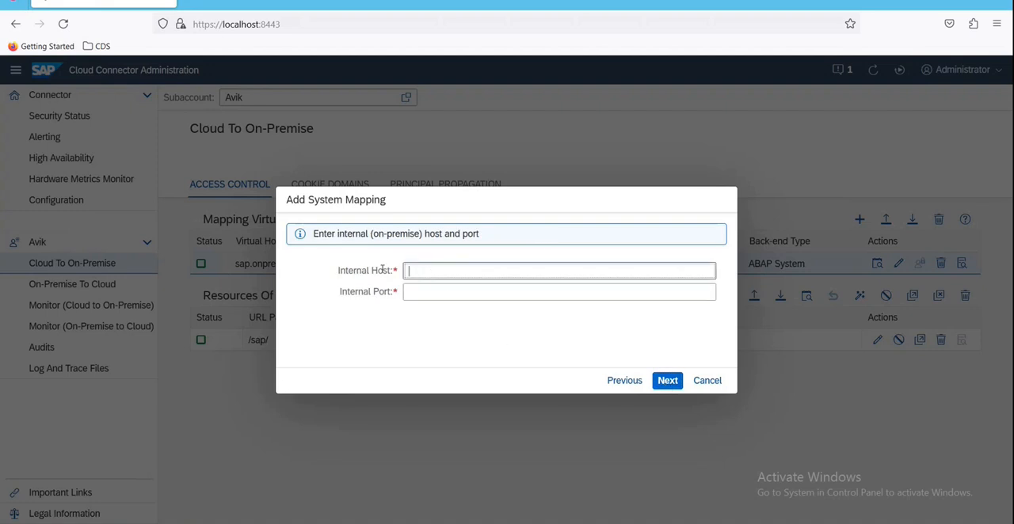
click(415, 293)
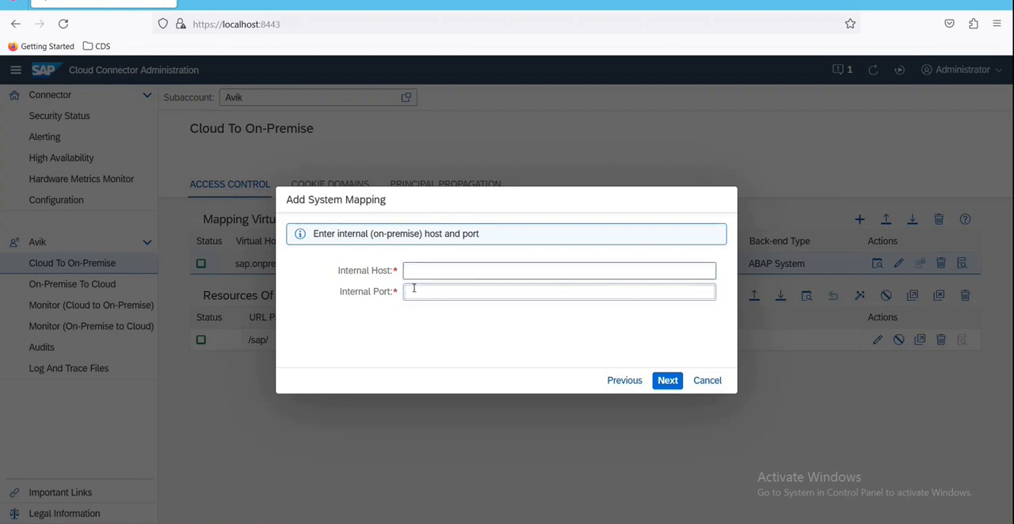
Step: Set the mapping's internal host to assa and its internal port to 3321, and proceed to the virtual host
click(667, 383)
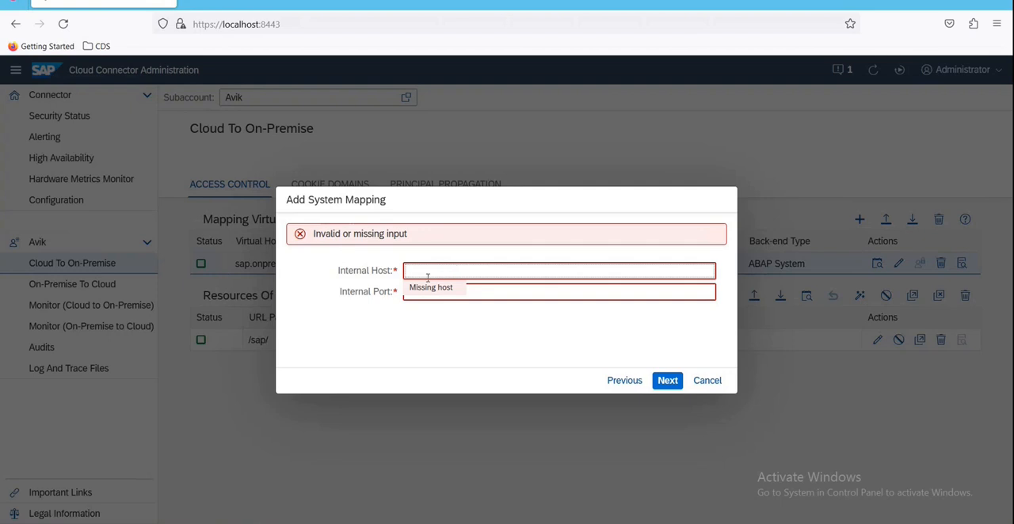
click(426, 326)
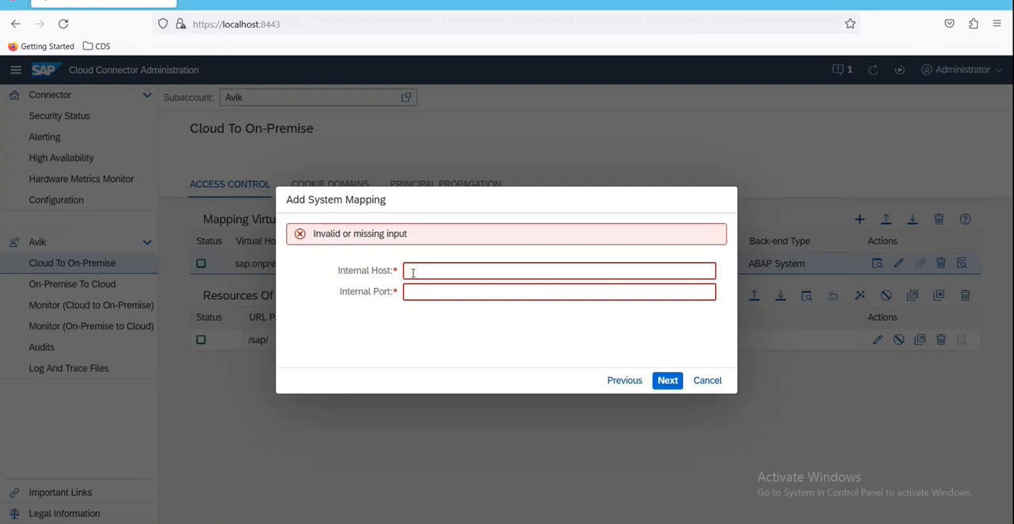
click(413, 273)
text(assa)
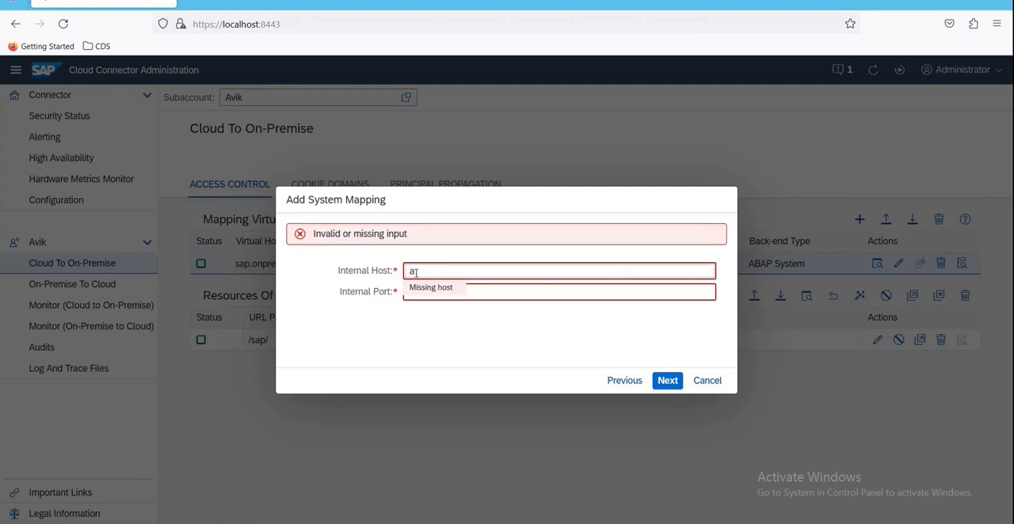
click(425, 298)
text(3321)
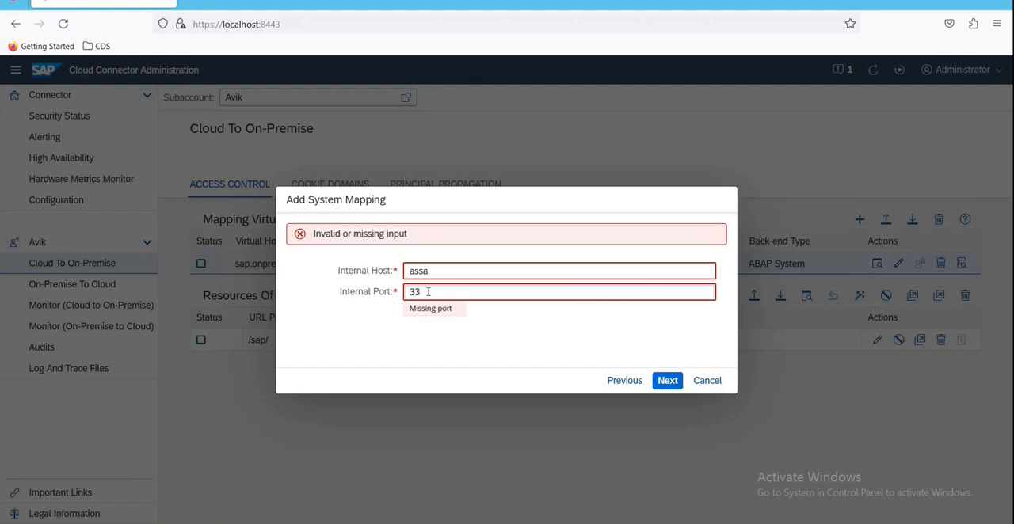
click(667, 382)
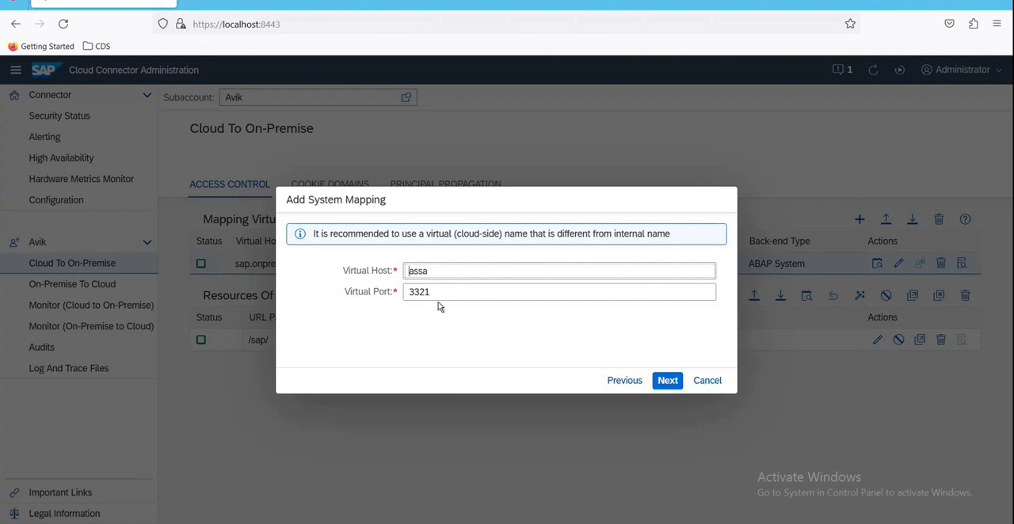
Step: Keep virtual host assa and virtual port 3321, and set the mapping's principal type to None
click(669, 383)
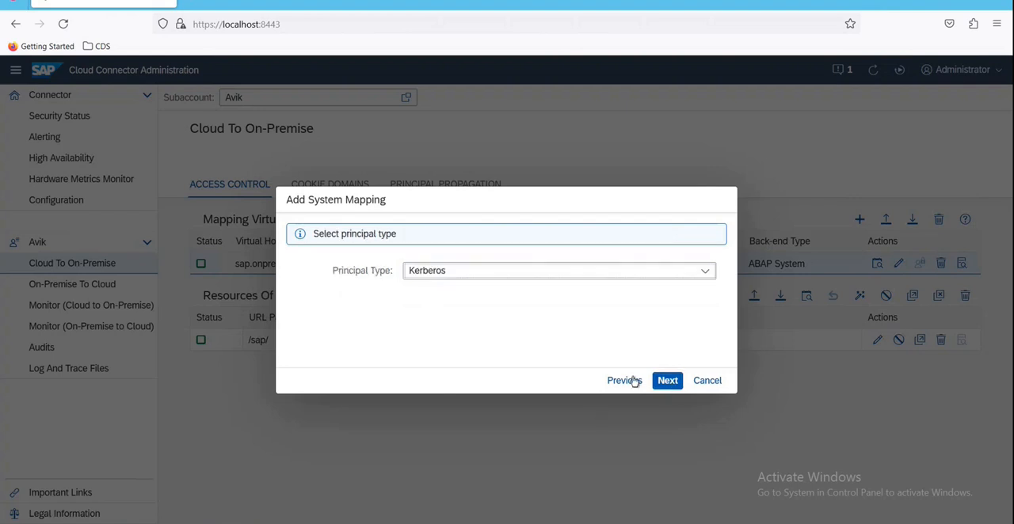
click(710, 275)
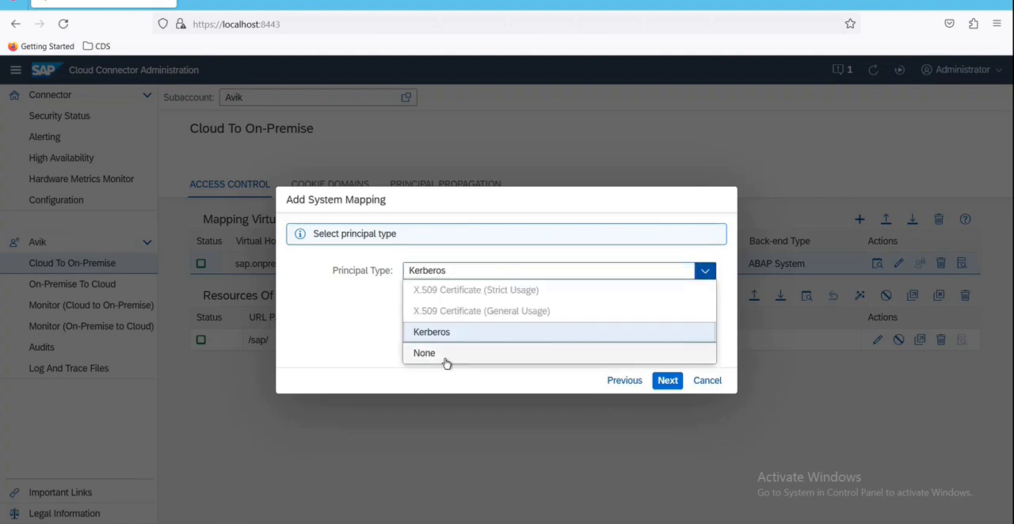
click(446, 356)
click(667, 381)
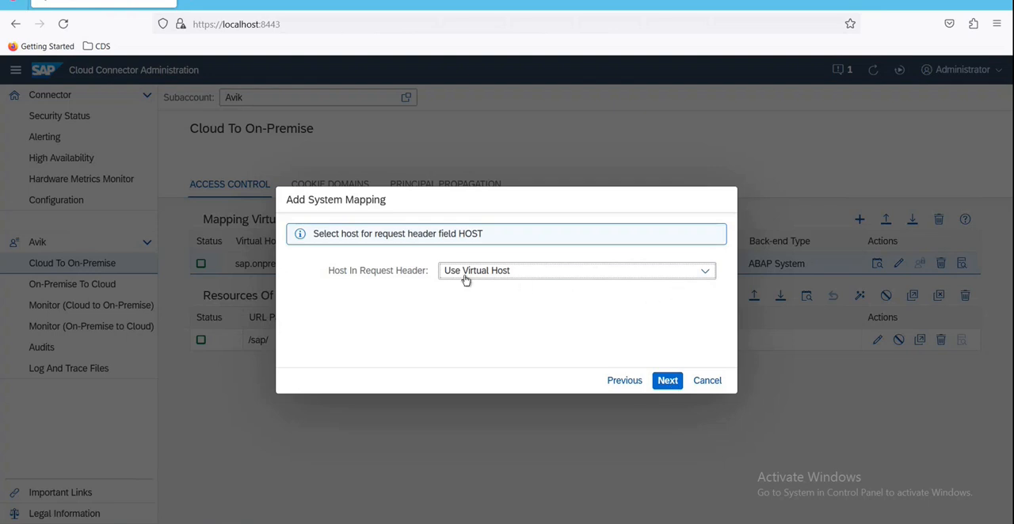
Step: Review the host options for the request header, keep Use Virtual Host and proceed to the mapping's description
click(667, 381)
click(618, 382)
click(713, 273)
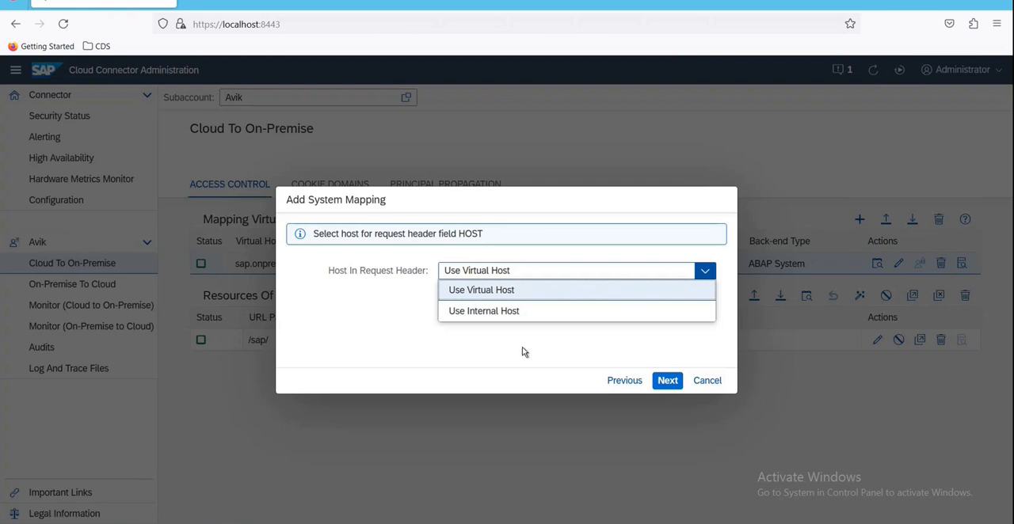
click(513, 286)
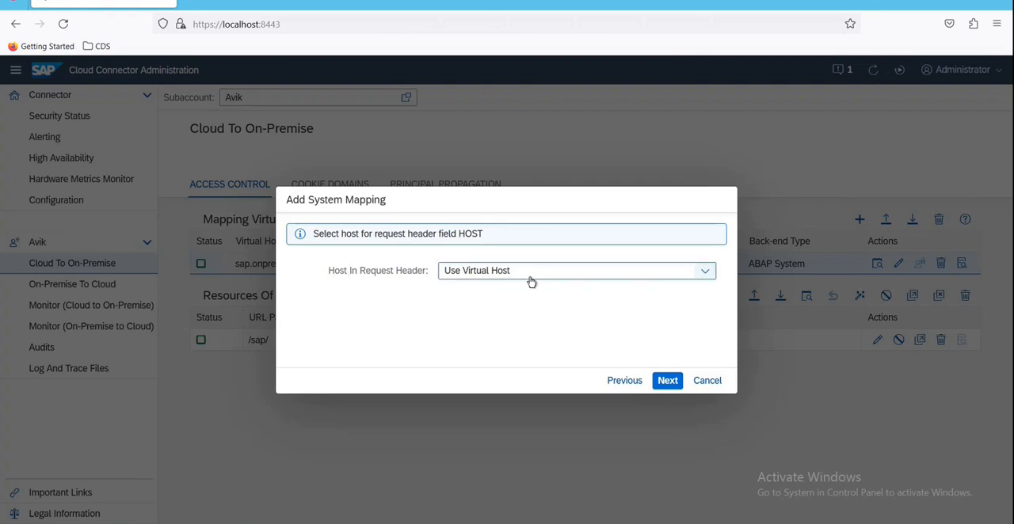
click(668, 381)
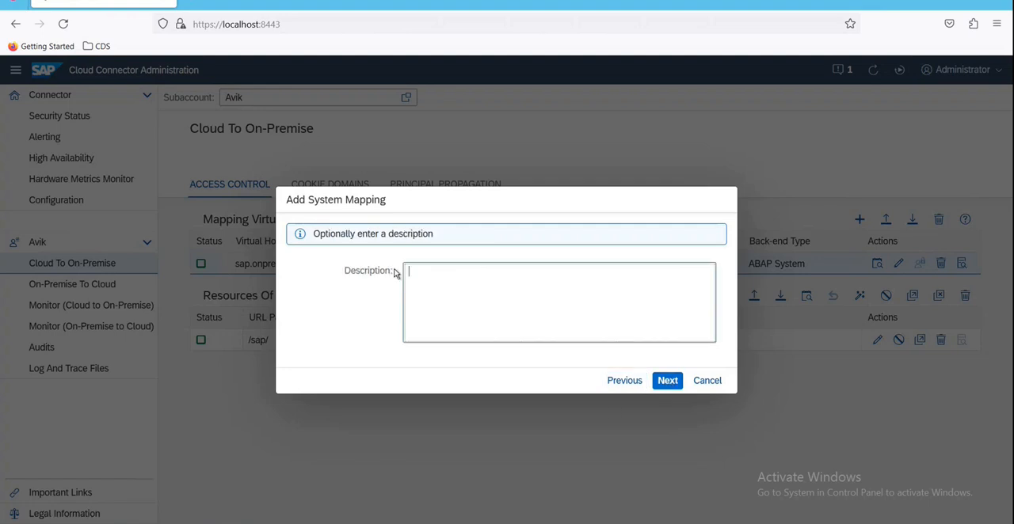
Step: Leave the mapping's description empty, check the protocol, internal and virtual entries in the summary, and discard the new mapping
click(668, 381)
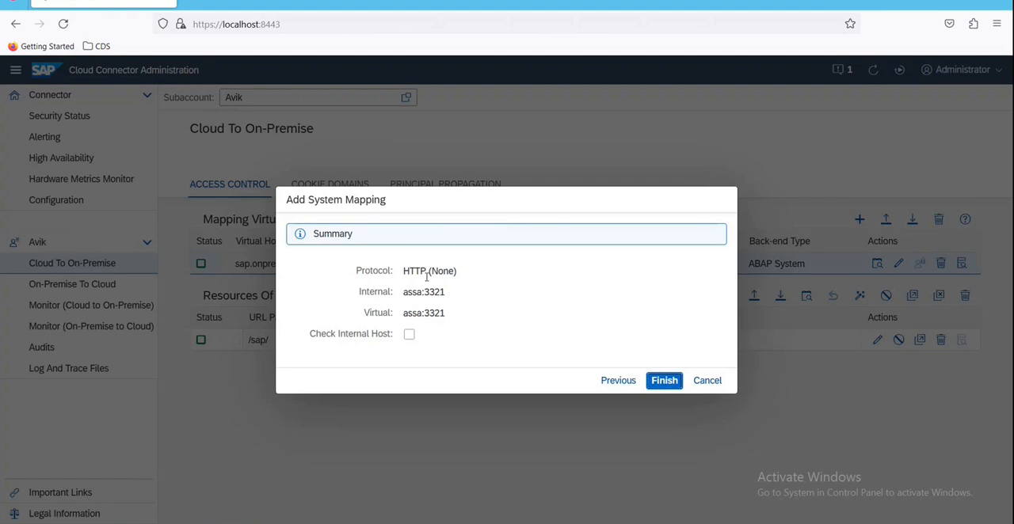
double_click(365, 292)
double_click(368, 313)
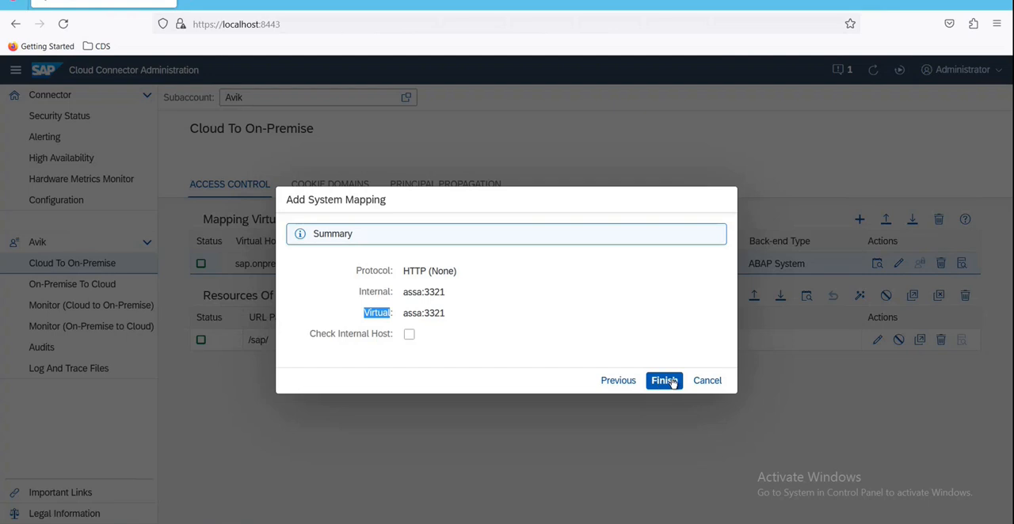
click(718, 381)
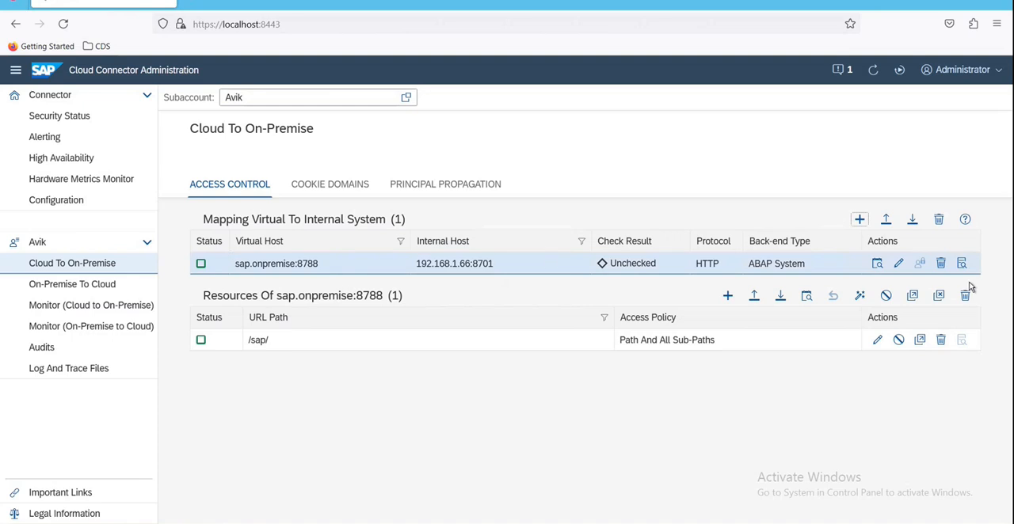
Step: Open the existing sap.onpremise mapping for editing, examine its internal host and internal port, and close it without saving
click(899, 264)
click(543, 436)
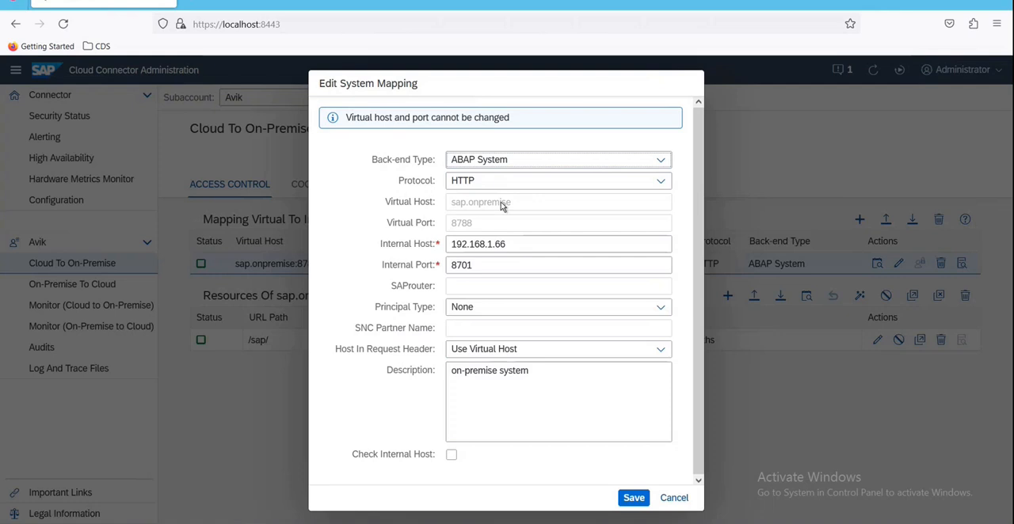
double_click(465, 265)
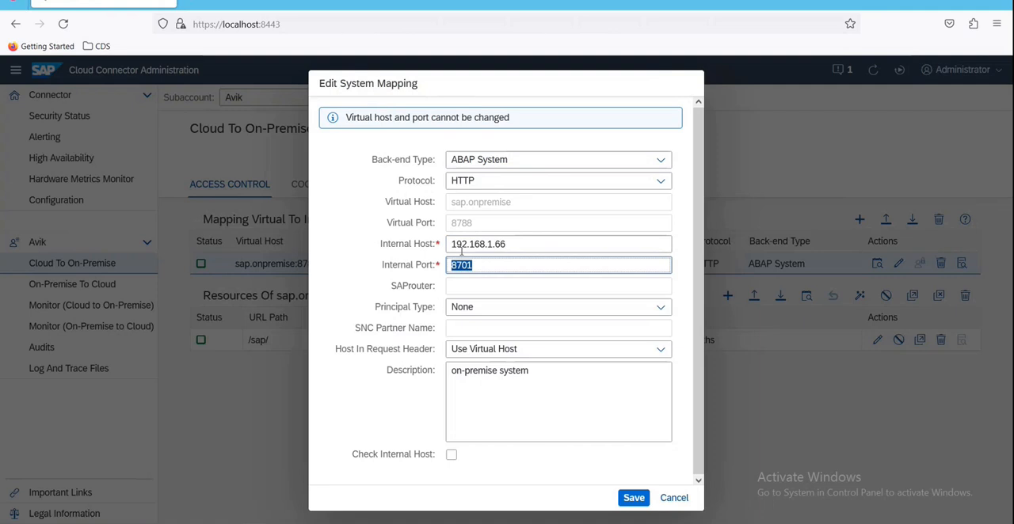
drag(451, 245, 520, 247)
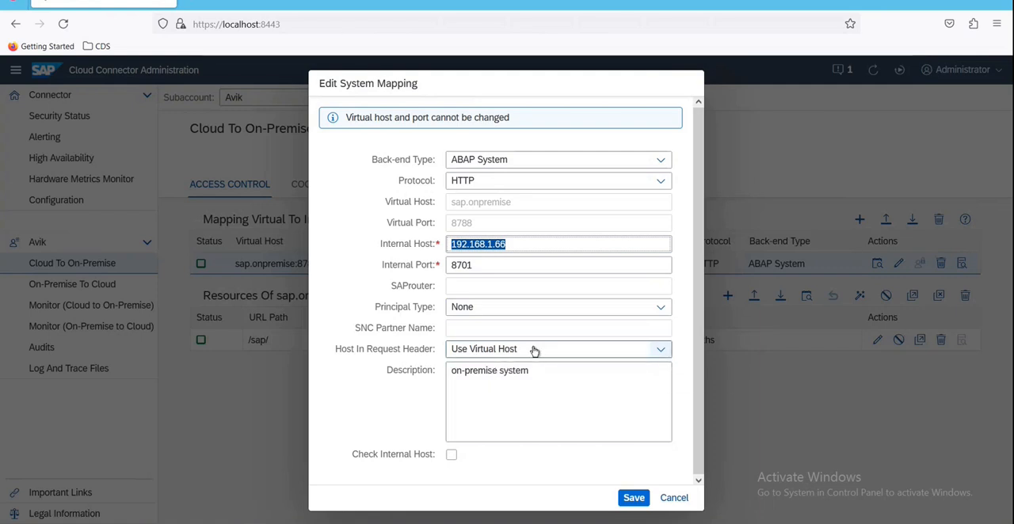
click(673, 497)
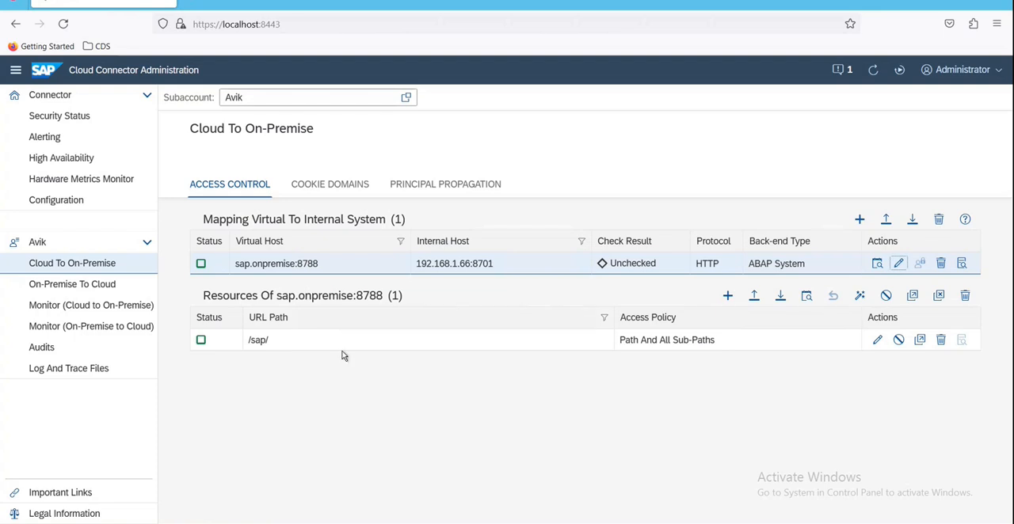
Step: Draft a resource for sap.onpremise:8788 with URL path /sap/ and access policy Path And All Sub-Paths, and discard it
click(727, 296)
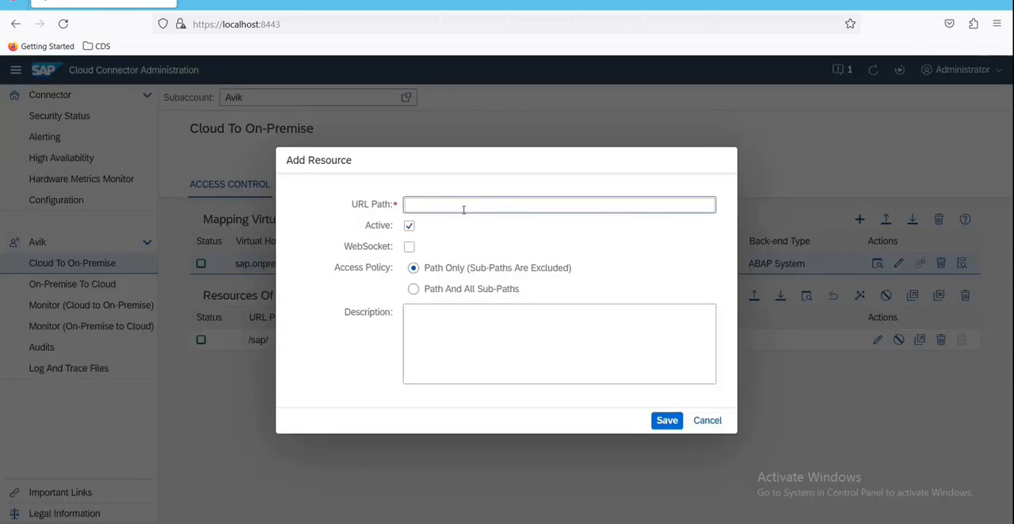
text(/sap/)
drag(410, 205, 437, 205)
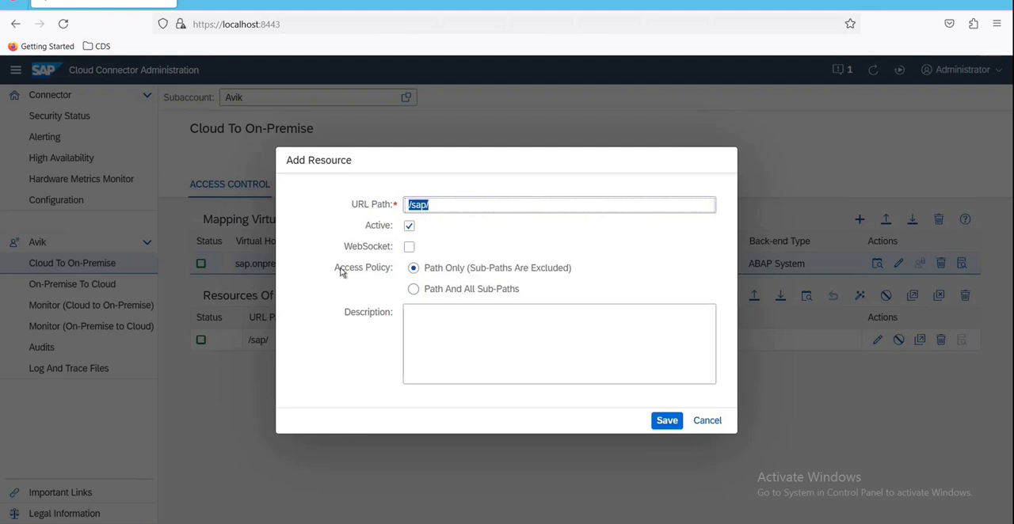
drag(334, 267, 394, 267)
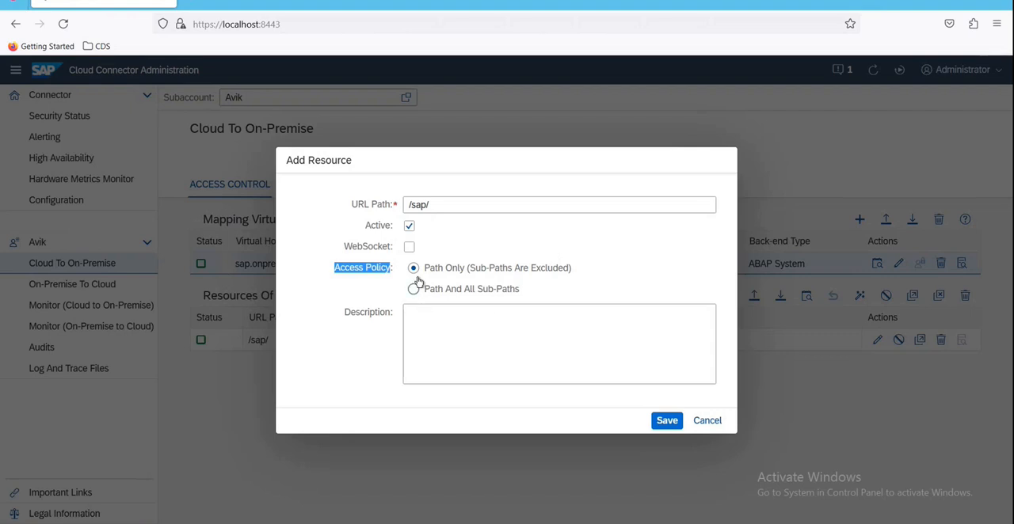
click(416, 292)
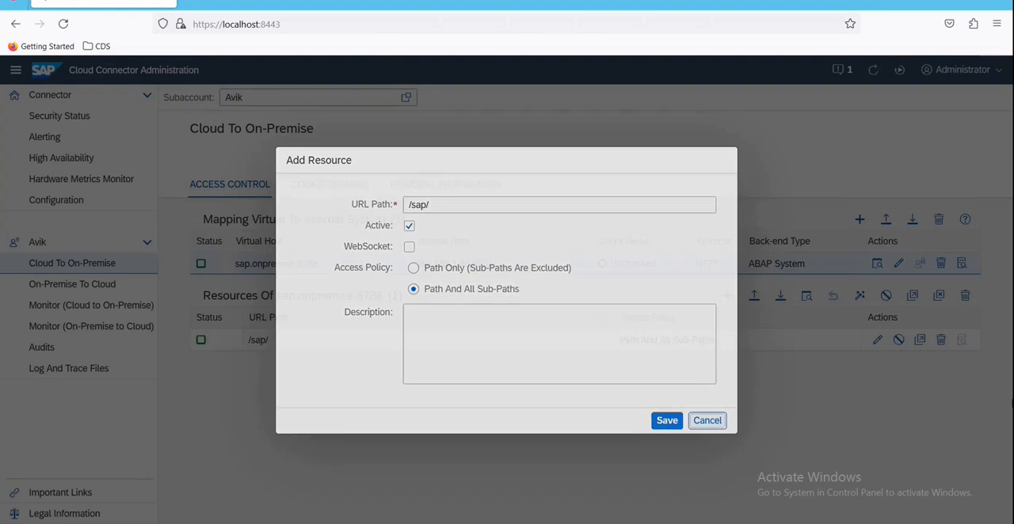
click(708, 420)
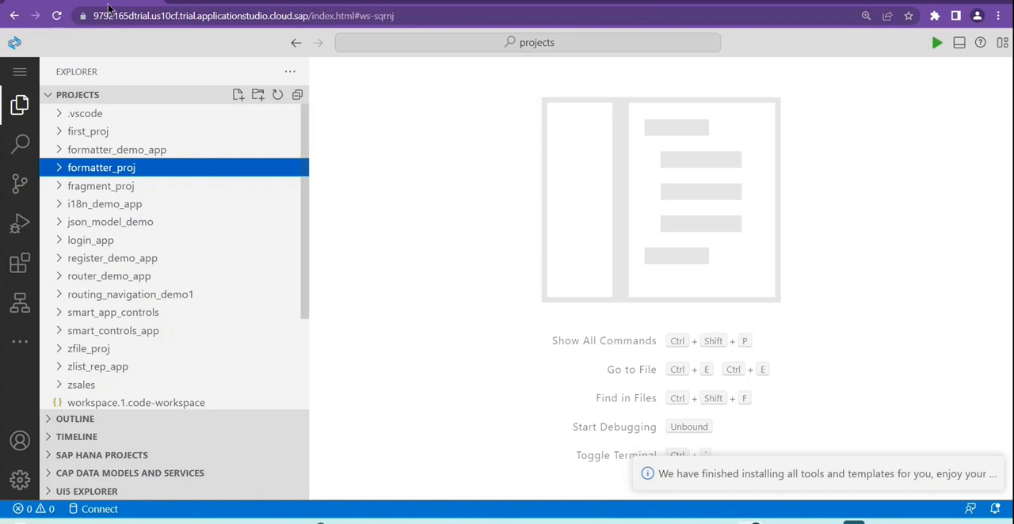
Step: Search Google in a new Chrome tab for "sap btp login" and open the SAP BTP Cockpit home result
click(178, 1)
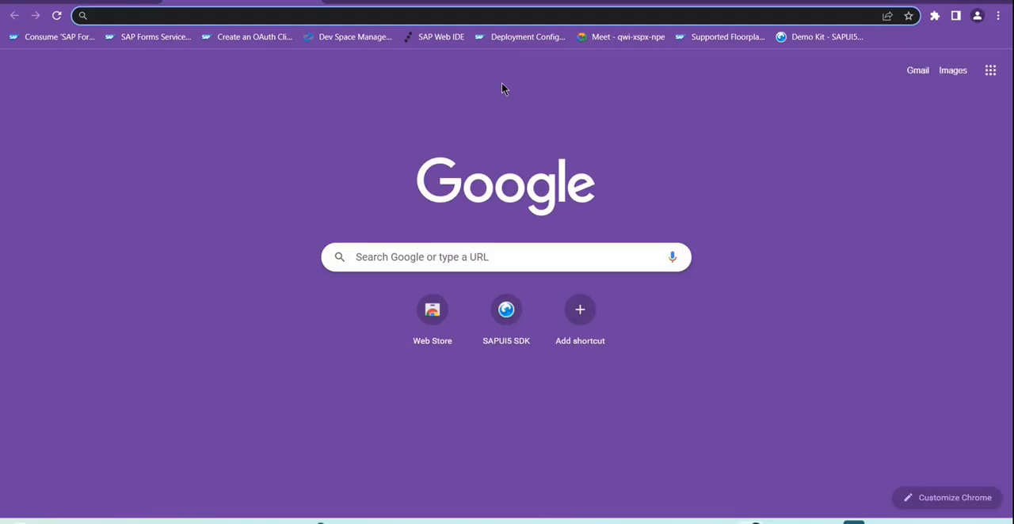
click(354, 10)
text(sa)
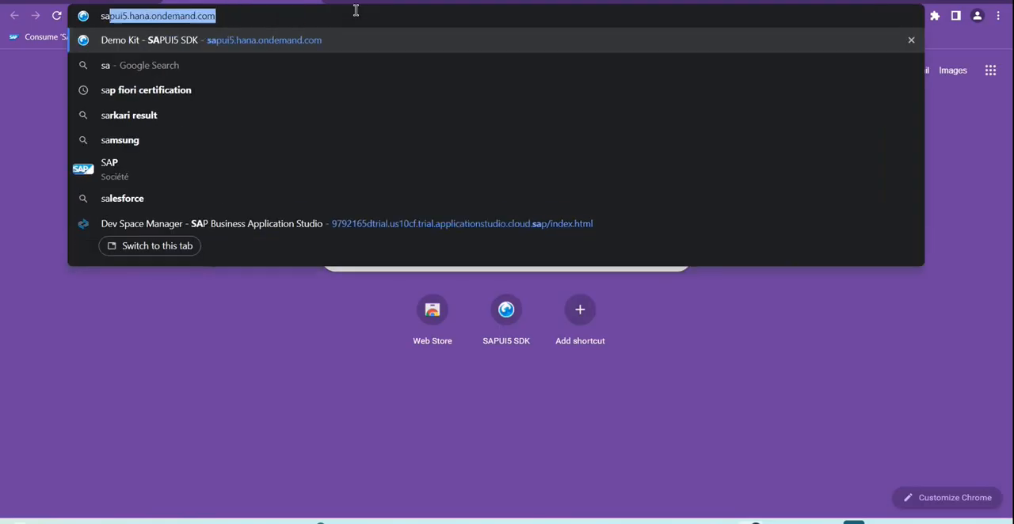
text(p clo)
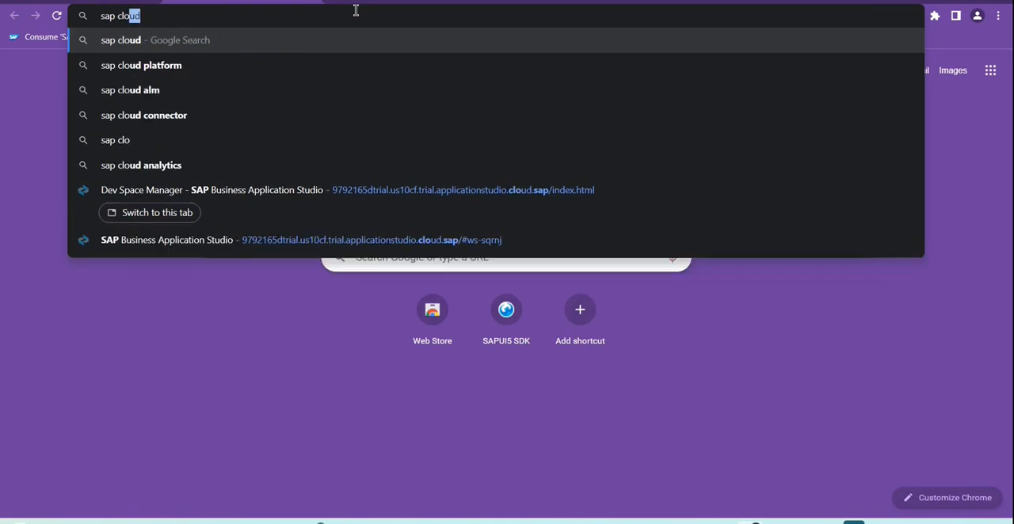
key(BackSpace)
key(BackSpace)
key(BackSpace)
text(btp)
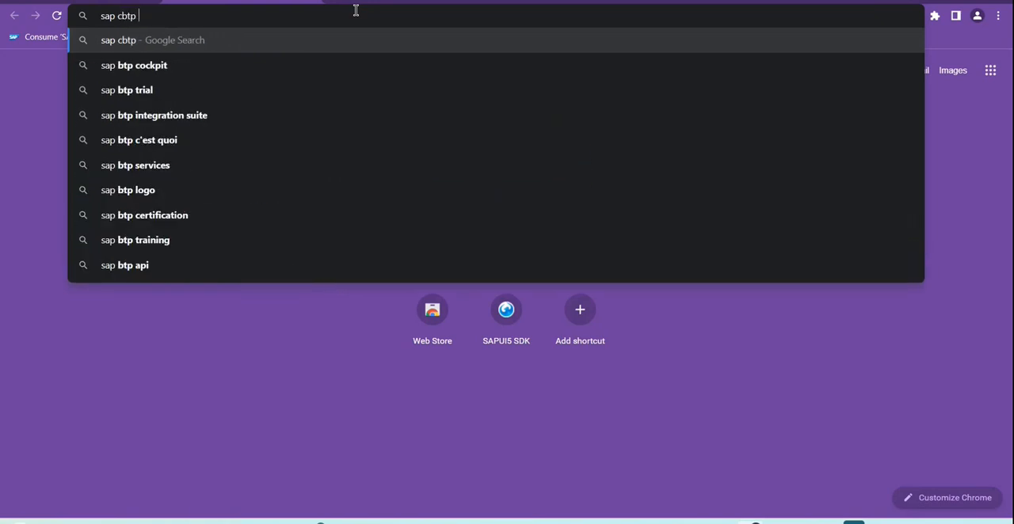
key(BackSpace)
key(BackSpace)
key(BackSpace)
key(BackSpace)
text(btp log)
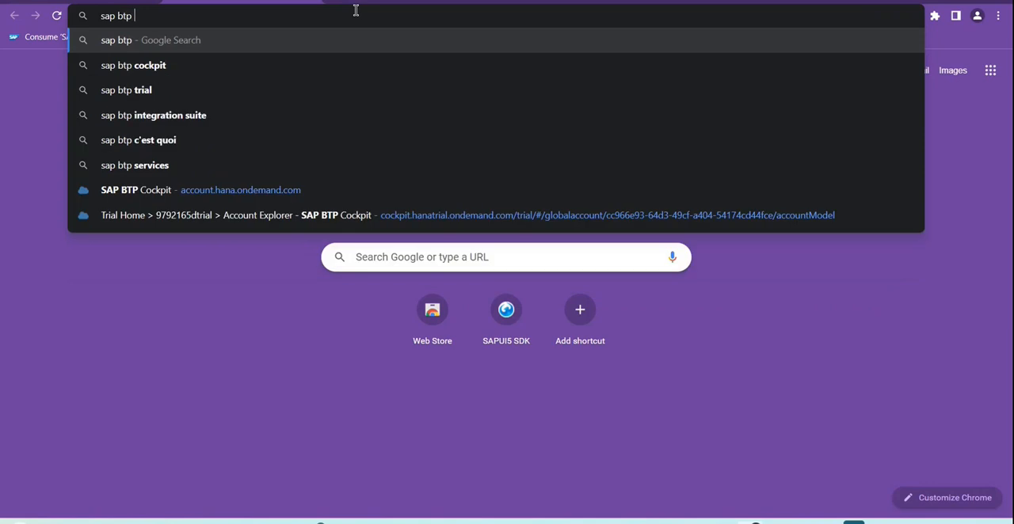
key(Return)
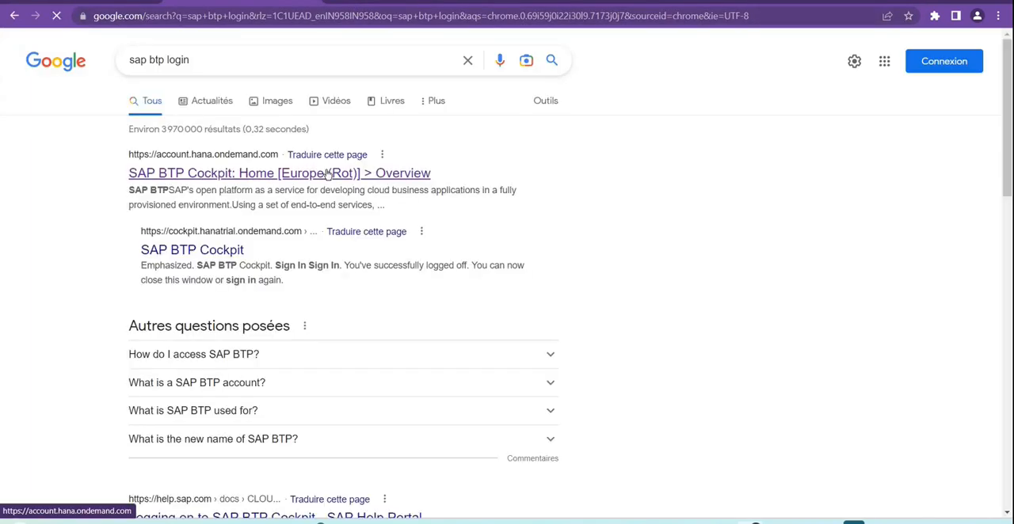
click(285, 175)
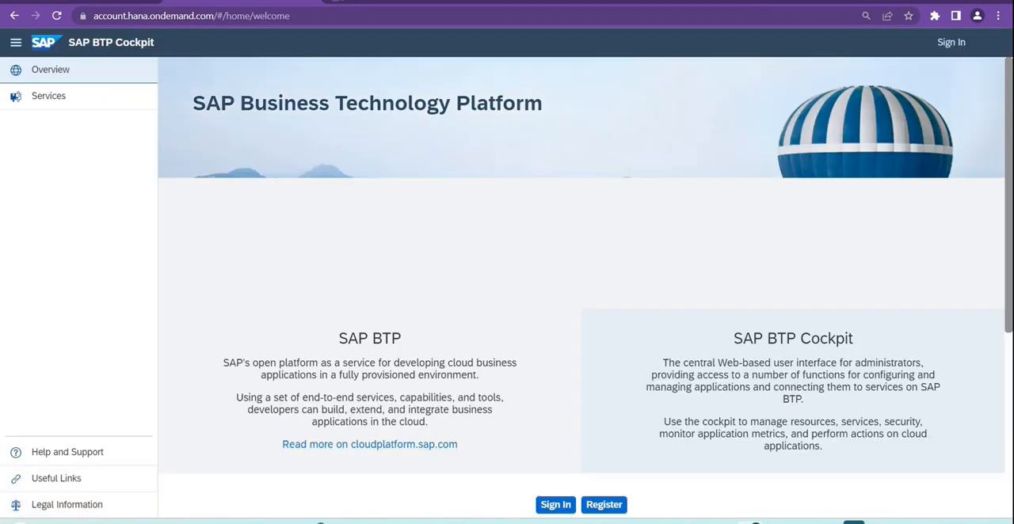
Step: Sign in to the cockpit, proceed to the trial environment and accept the SAP BTP Trial terms and conditions
click(947, 44)
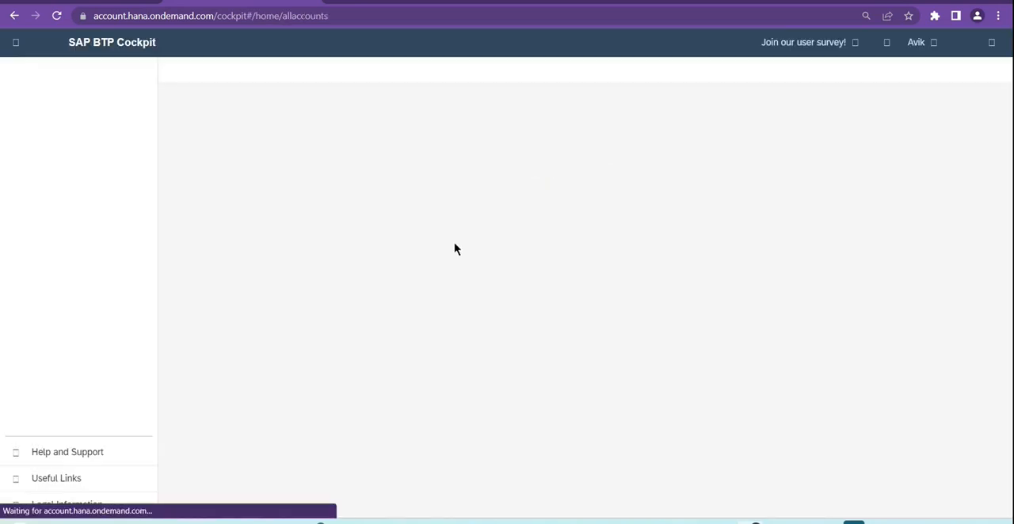
click(190, 152)
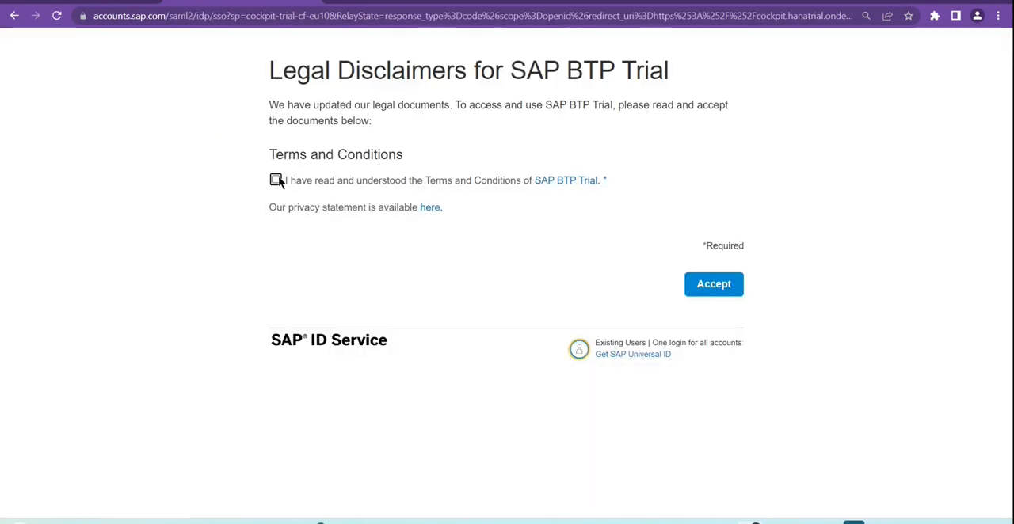
click(277, 180)
click(724, 283)
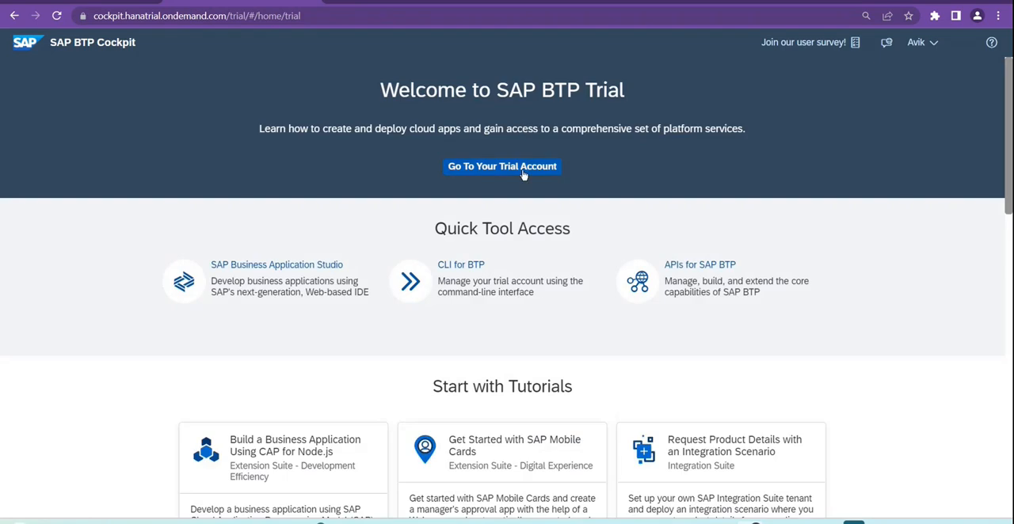
Step: Go to the trial account, open its trial subaccount, and review the subaccount ID and region in the overview
click(522, 170)
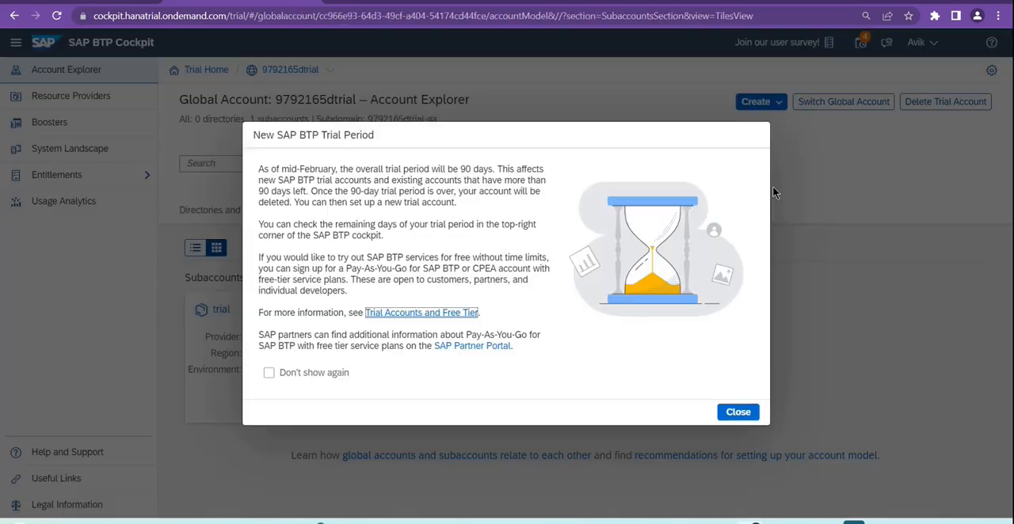
click(737, 413)
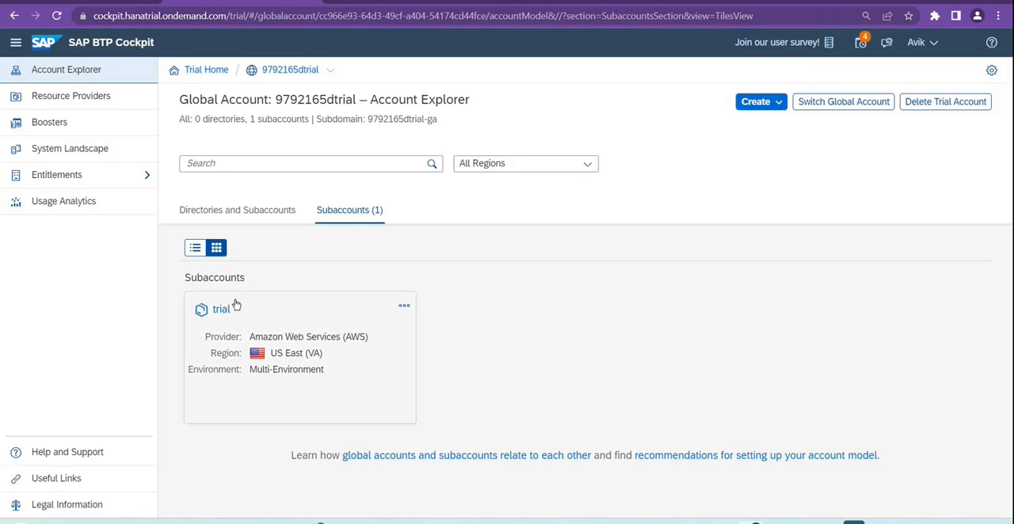
click(293, 339)
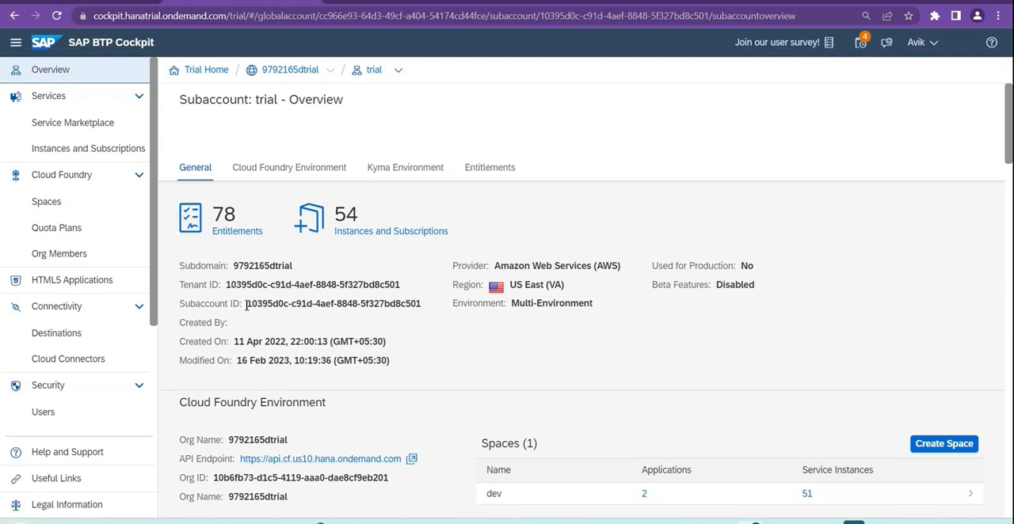
drag(247, 304, 424, 306)
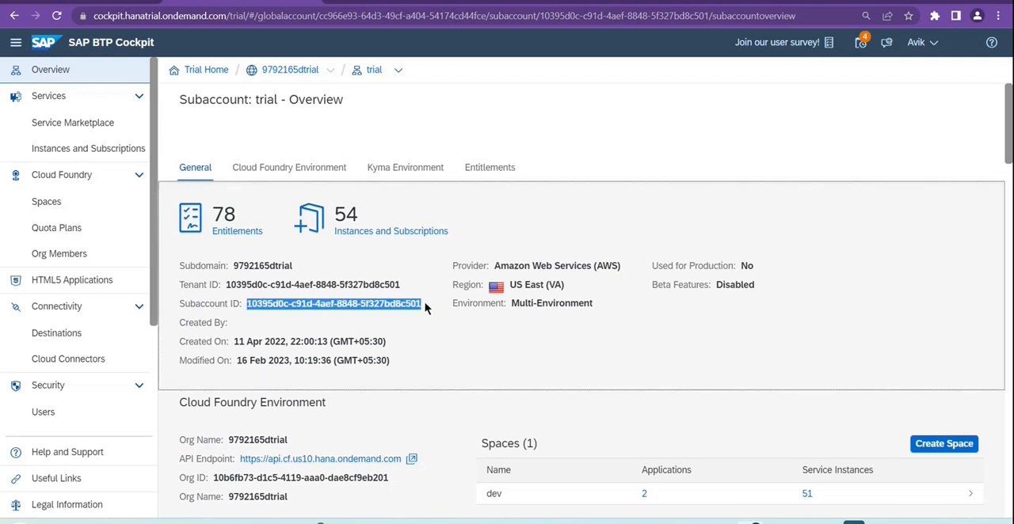
drag(509, 284, 575, 290)
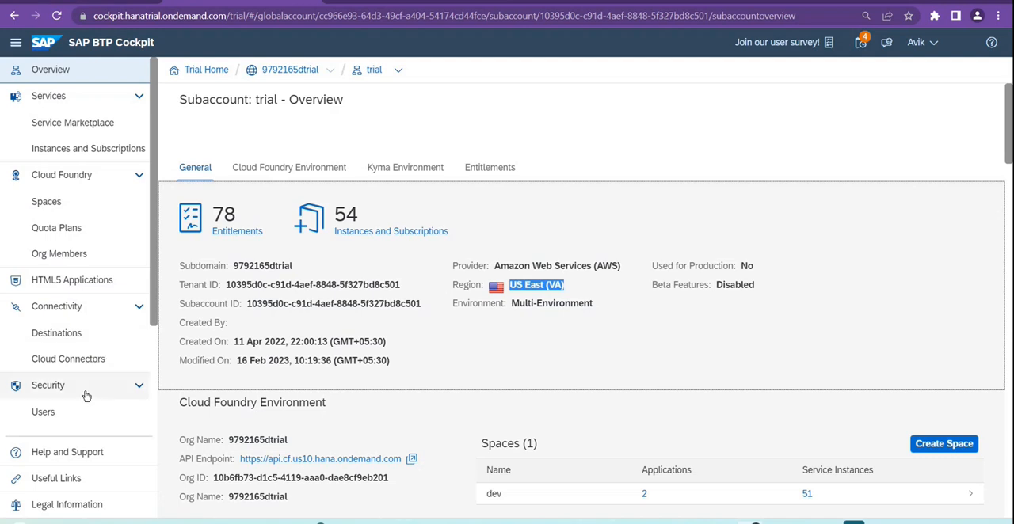
Step: Open the subaccount's Cloud Connectors page and review the on-premise master instance details and the exposed back-end host
click(115, 364)
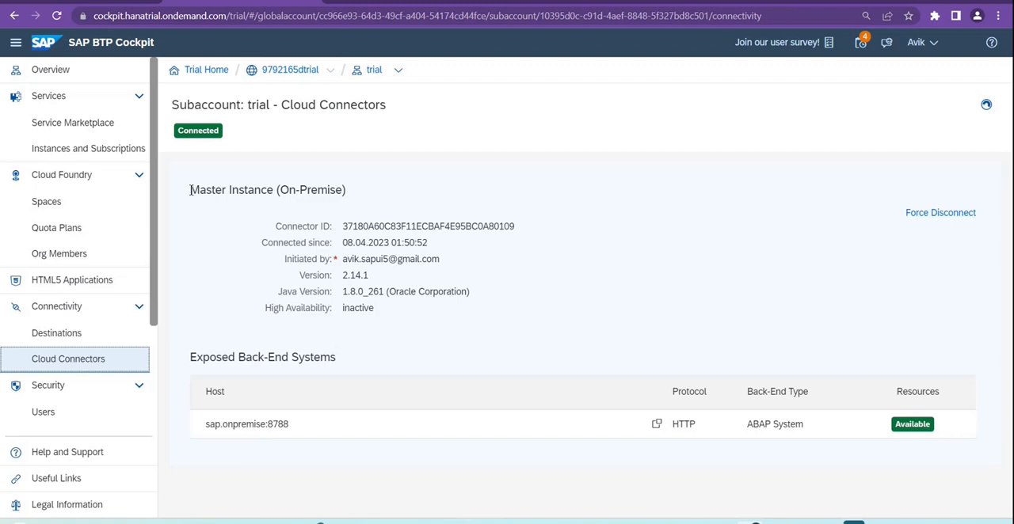
drag(190, 190, 436, 319)
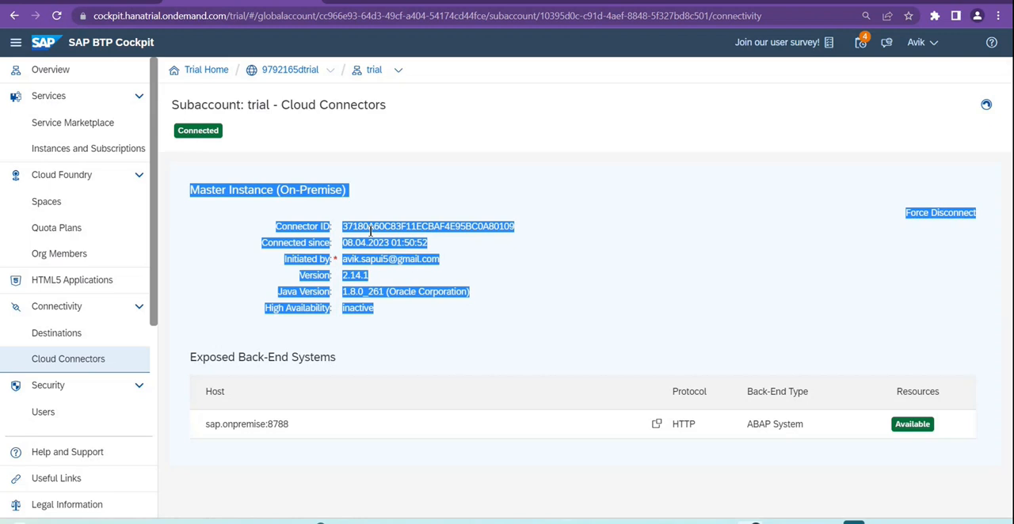
click(351, 191)
drag(189, 190, 435, 323)
drag(192, 358, 326, 372)
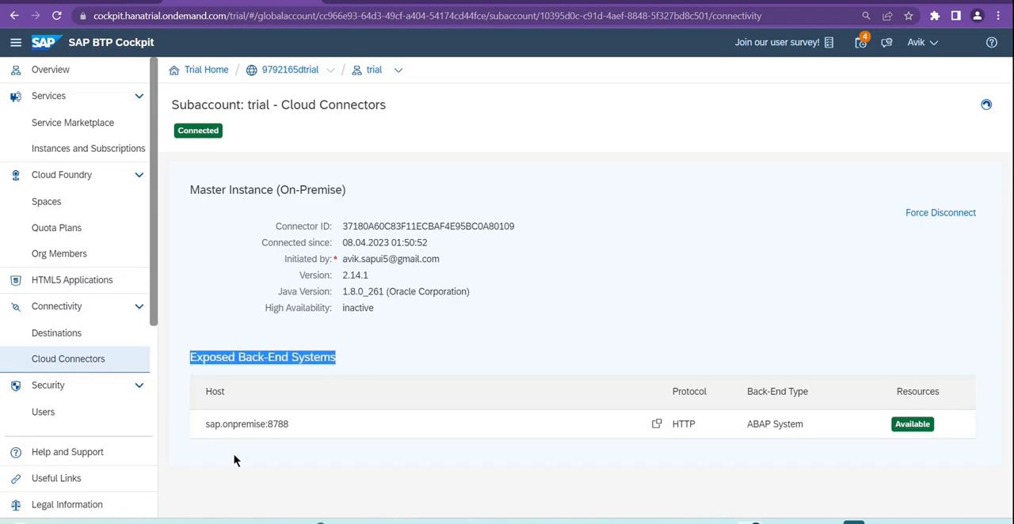
drag(205, 428, 309, 425)
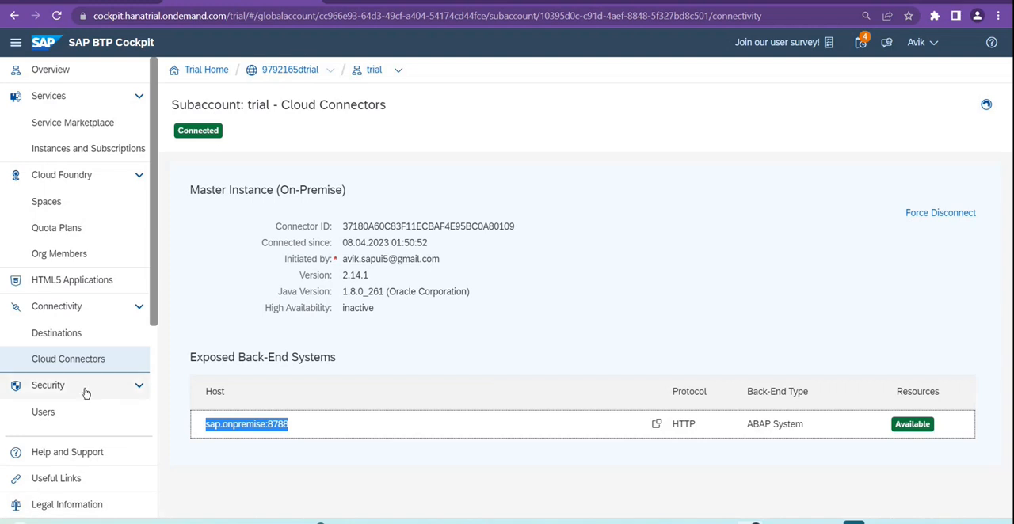
Step: Open the subaccount's Destinations page, display the configuration of the S4-onPremise1 destination and review its name
click(106, 341)
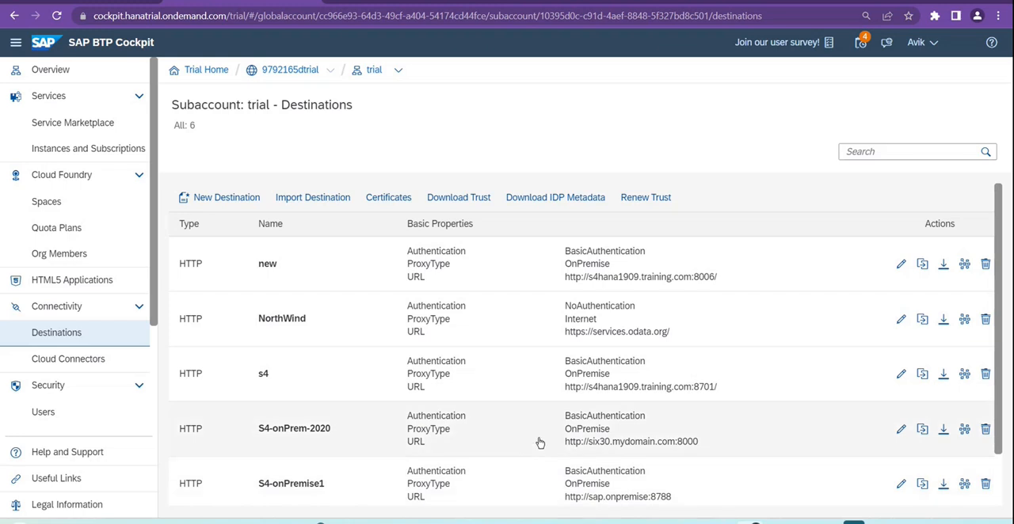
scroll(546, 384, down, 1)
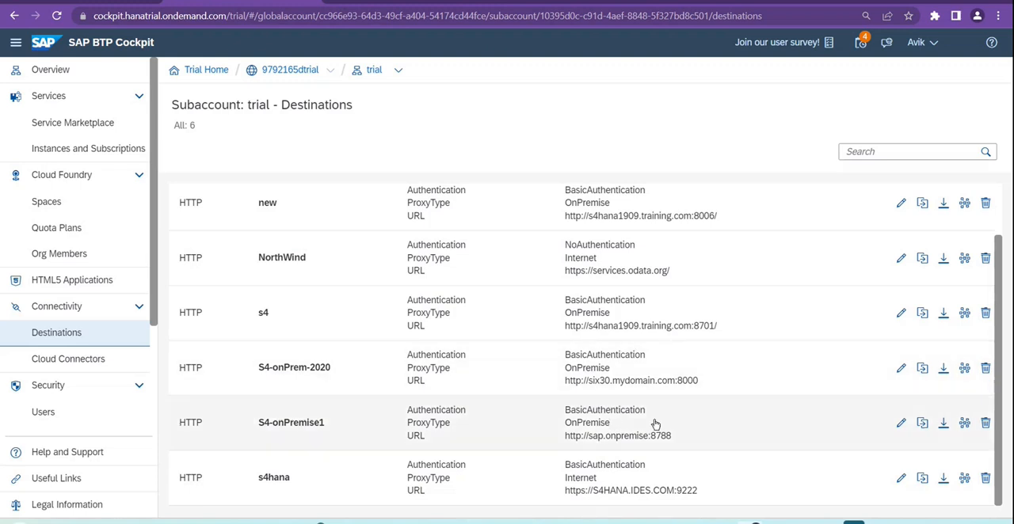
click(503, 434)
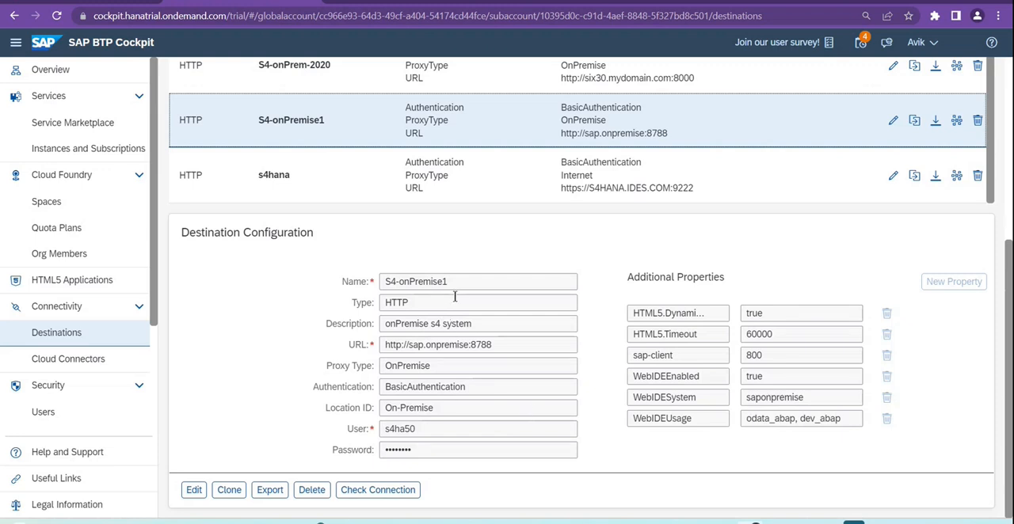
mouse_move(455, 297)
drag(384, 282, 458, 287)
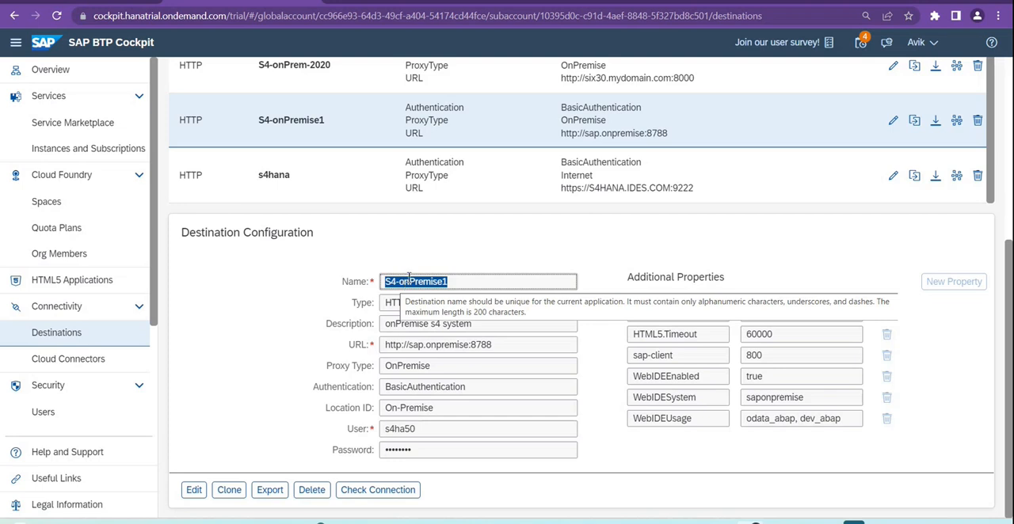
scroll(502, 379, up, 2)
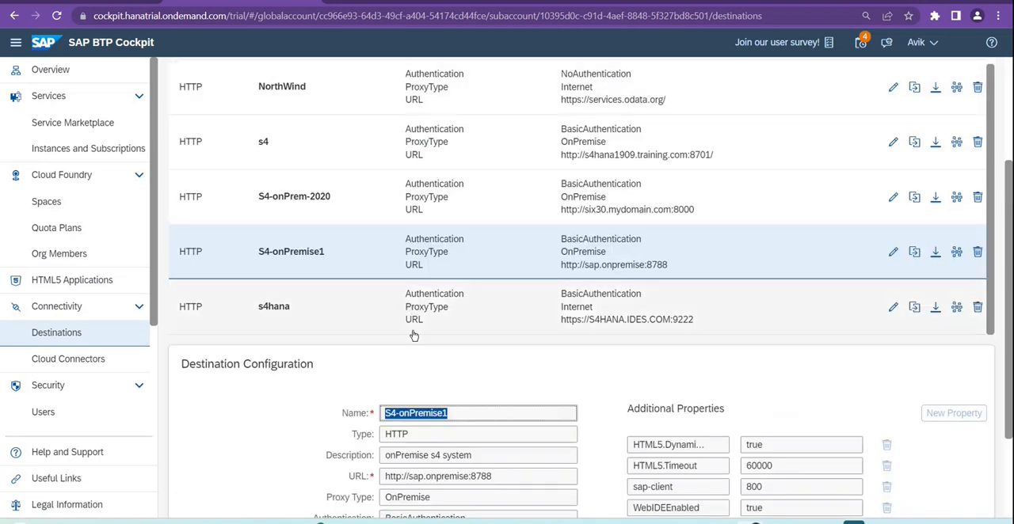
scroll(538, 420, up, 2)
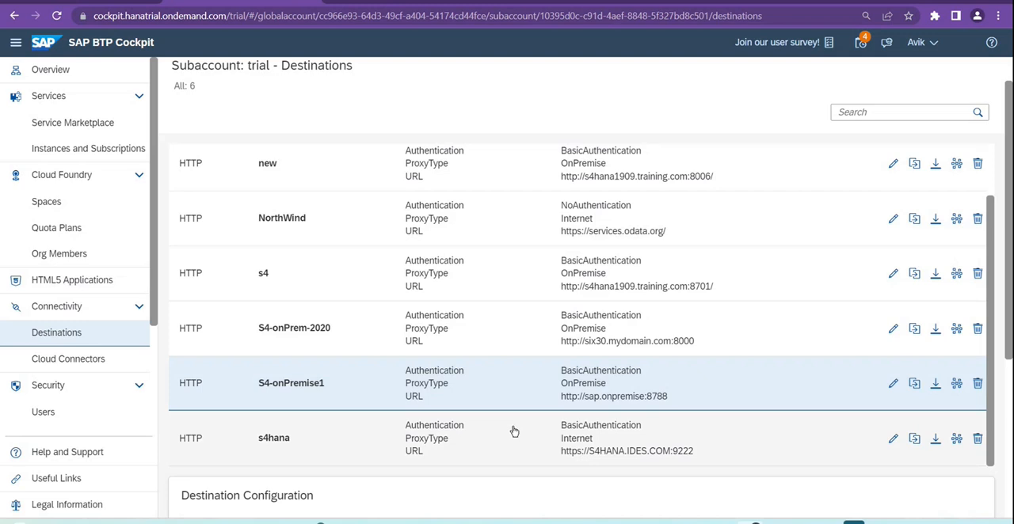
scroll(514, 430, down, 3)
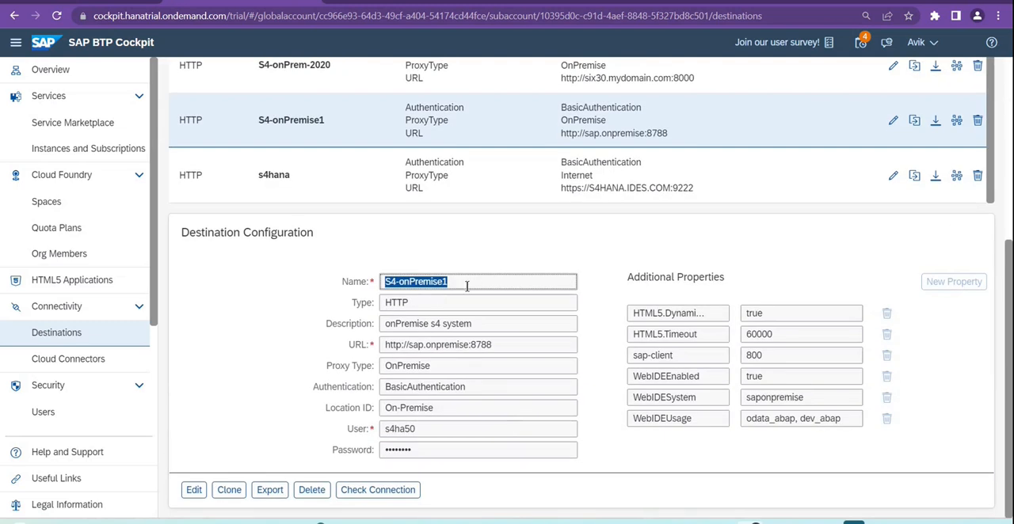
Step: Review the description, URL host and port, and proxy type of the S4-onPremise1 destination
mouse_move(383, 305)
drag(384, 324, 507, 328)
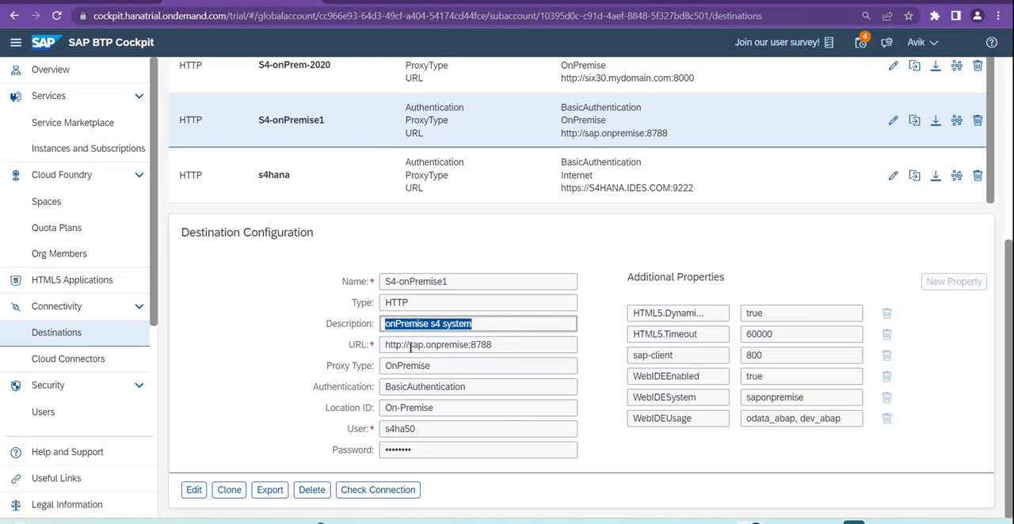
drag(408, 346, 492, 346)
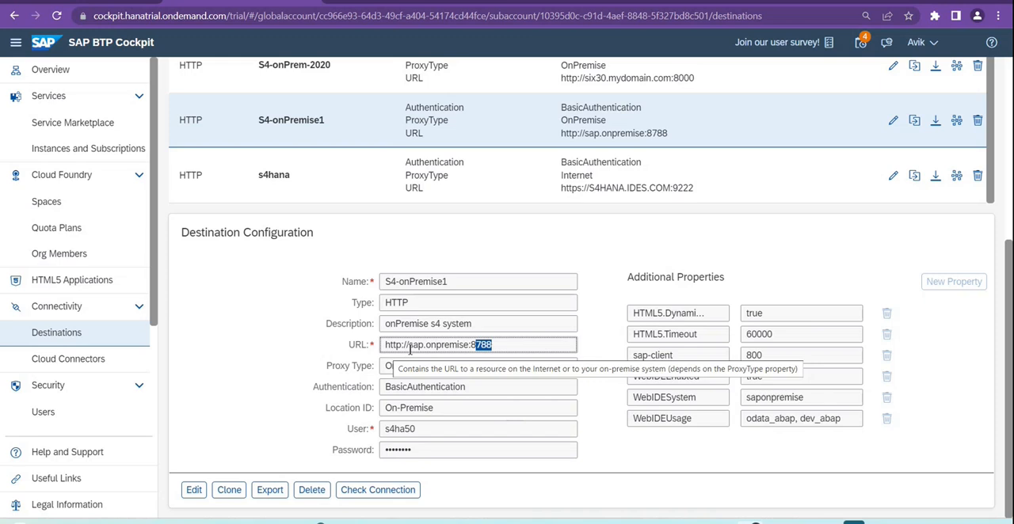
drag(409, 346, 502, 350)
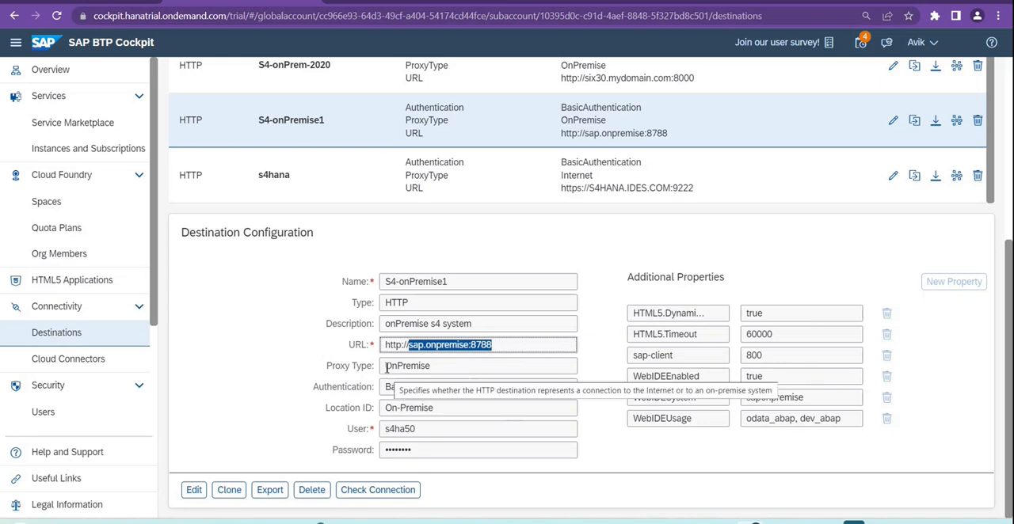
drag(386, 366, 430, 367)
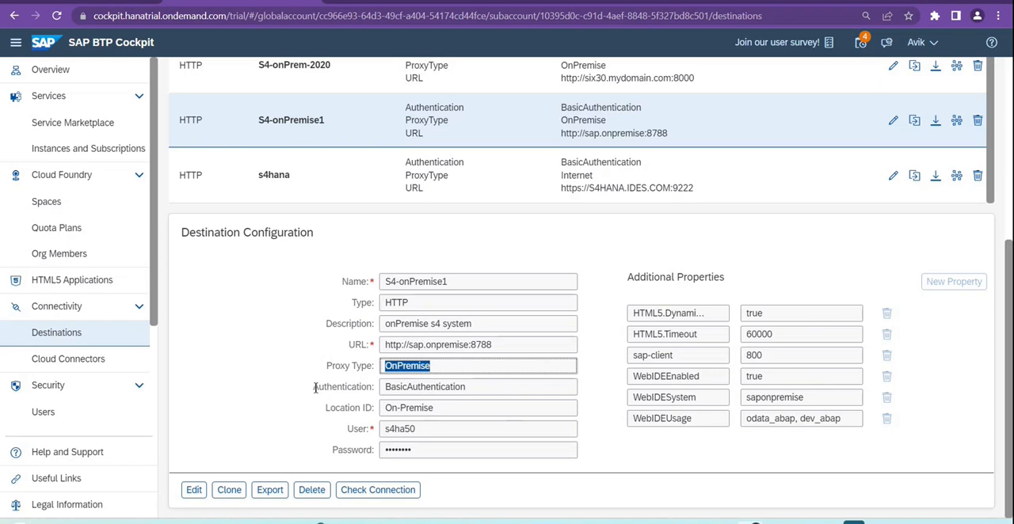
Step: Review the authentication method, location ID and user credential fields of the S4-onPremise1 destination
drag(315, 387, 377, 392)
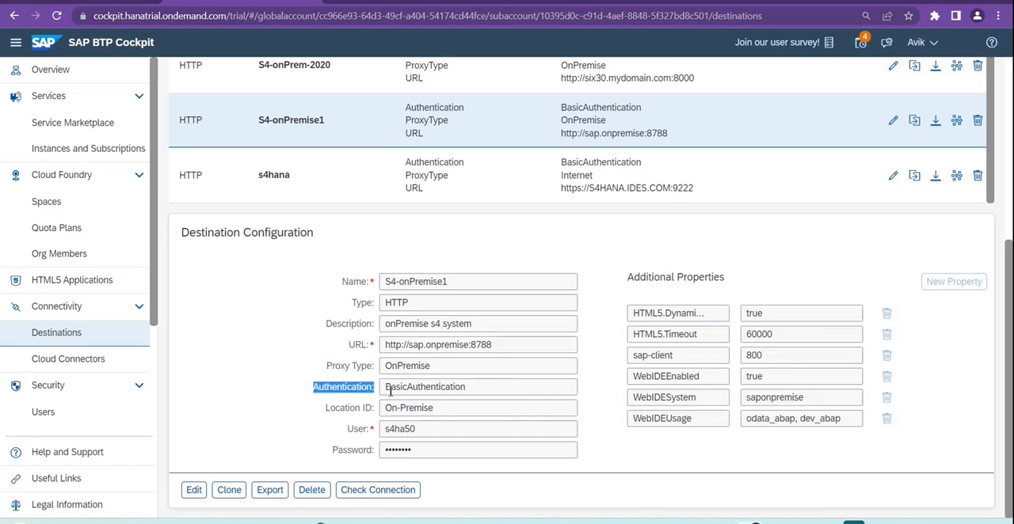
drag(390, 392, 480, 391)
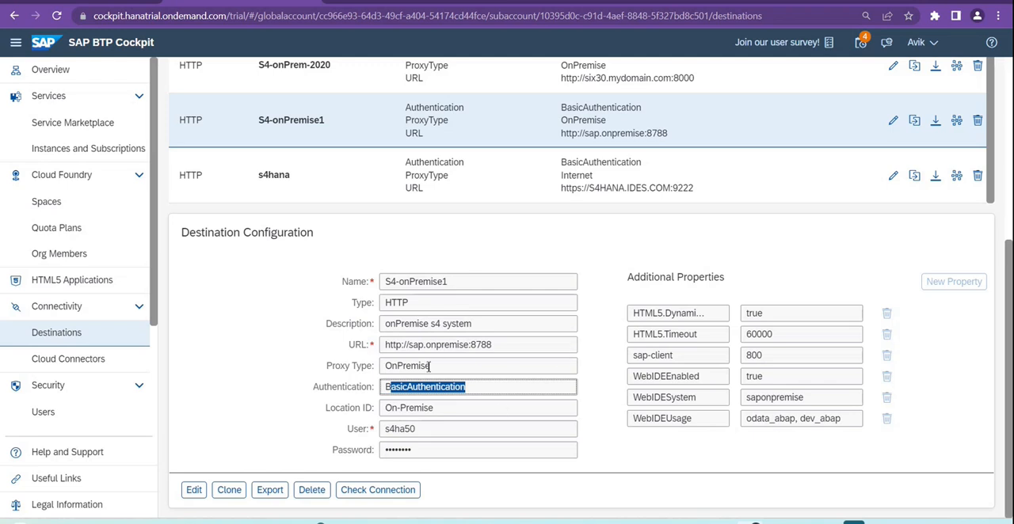
click(450, 411)
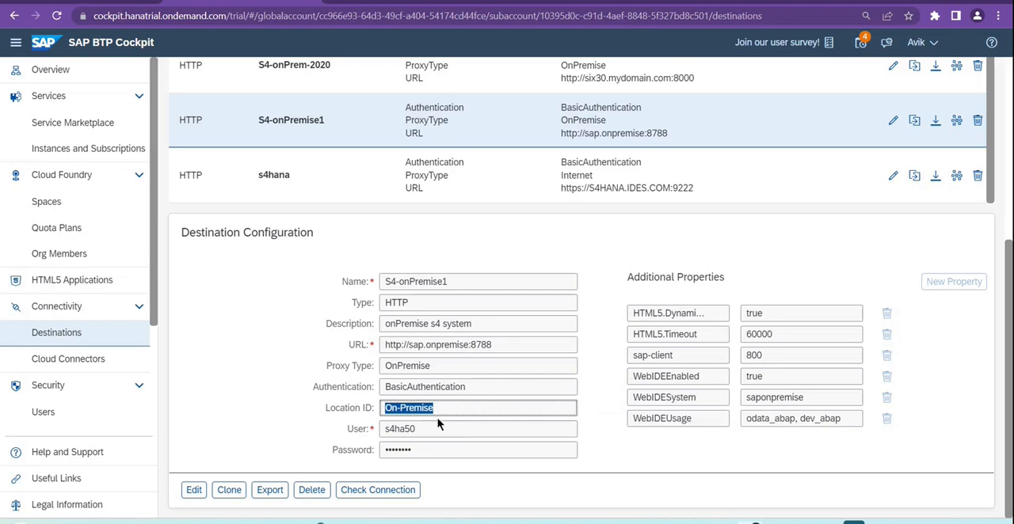
click(396, 431)
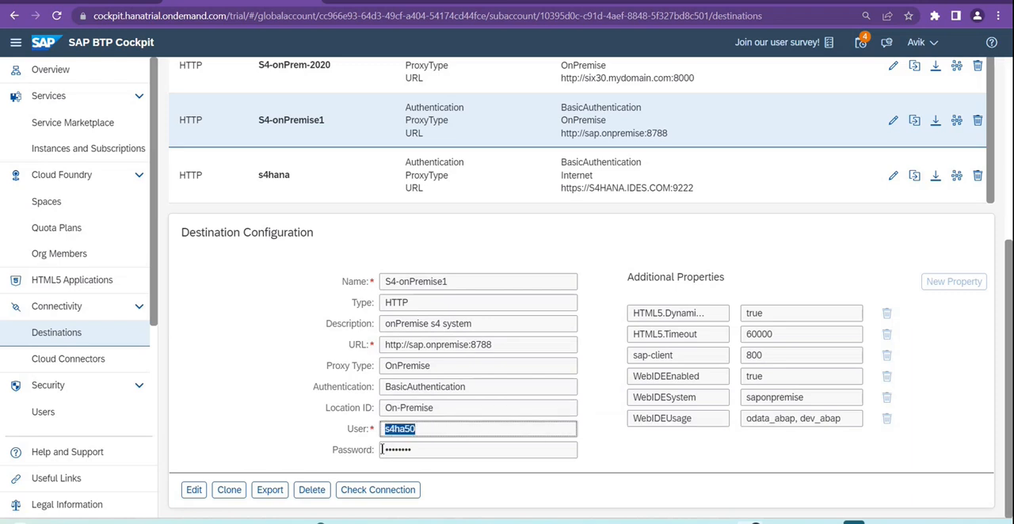
click(413, 450)
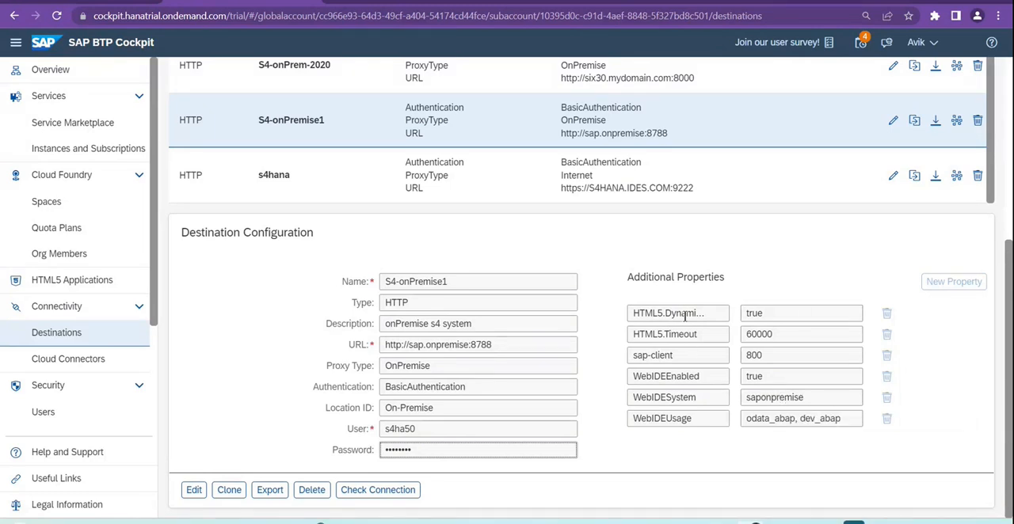
Step: Review the destination's additional properties for HTML5 dynamic destination, HTML5.Timeout, sap-client, WebIDEEnabled and WebIDESystem
drag(641, 315, 730, 323)
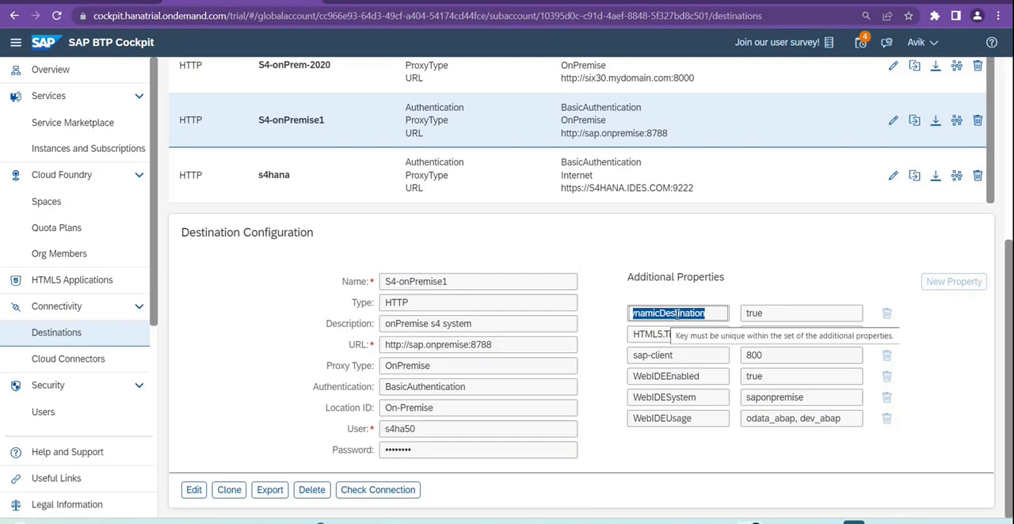
double_click(753, 313)
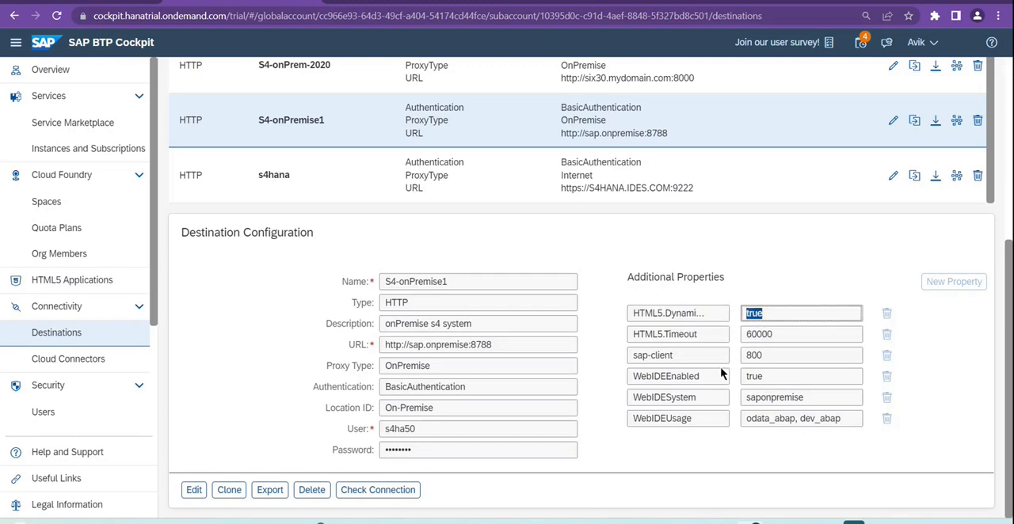
drag(633, 334, 709, 336)
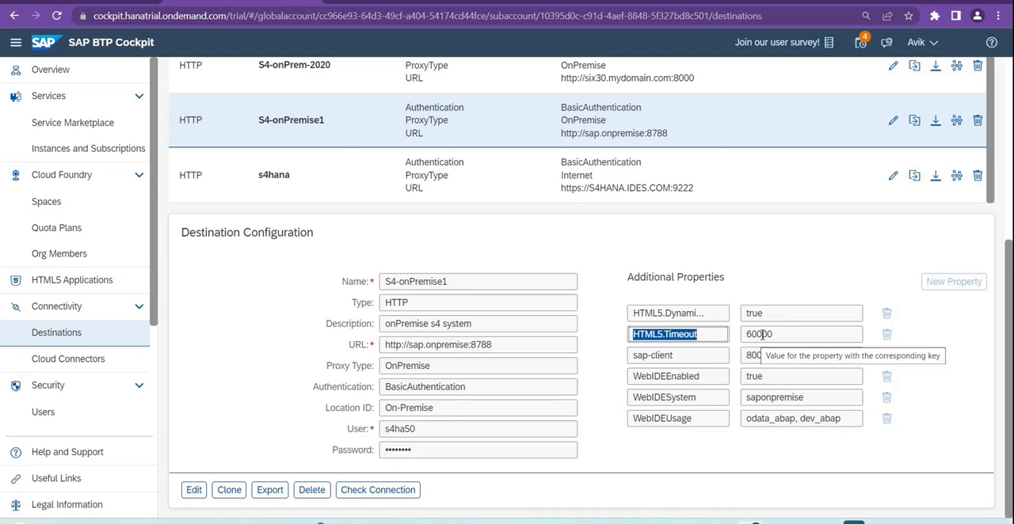
drag(685, 356, 630, 358)
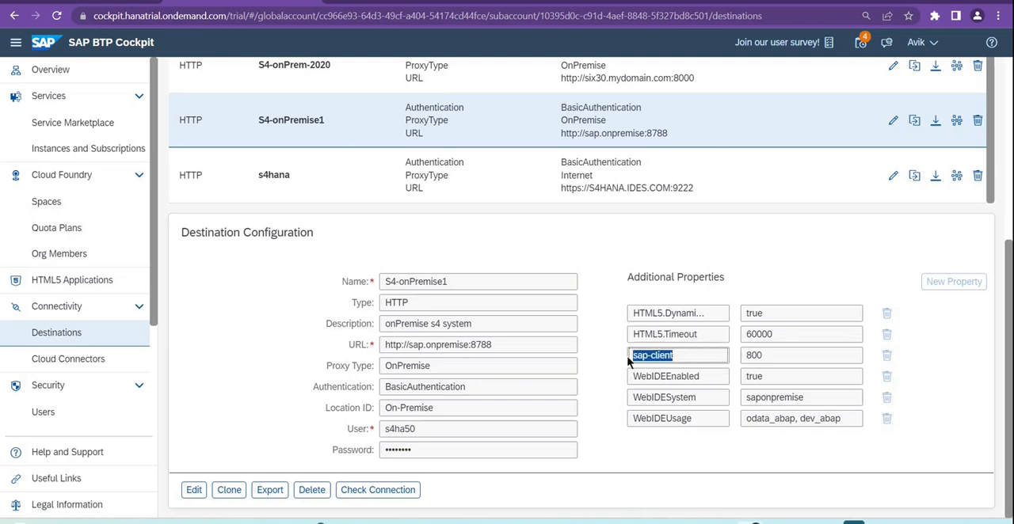
double_click(747, 357)
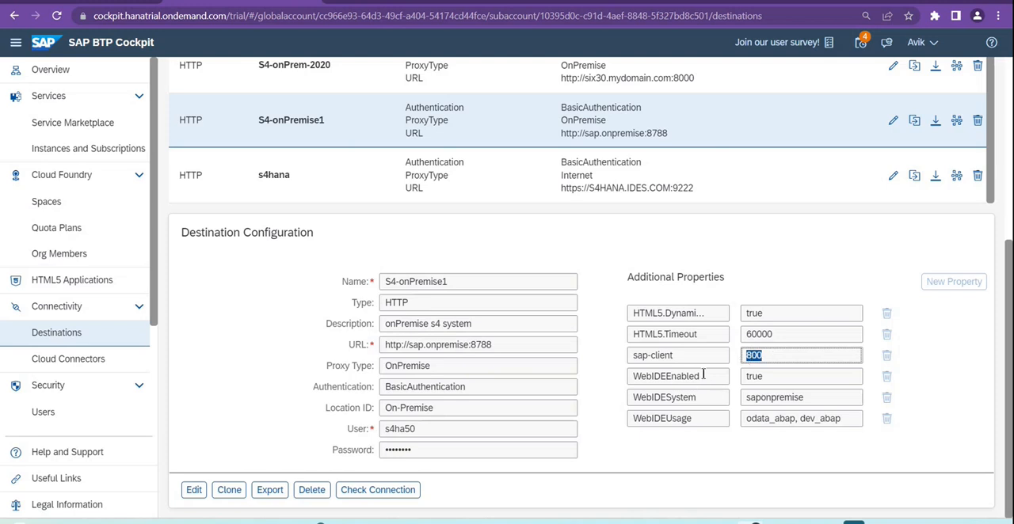
drag(703, 376, 626, 379)
drag(698, 398, 632, 398)
drag(745, 397, 796, 398)
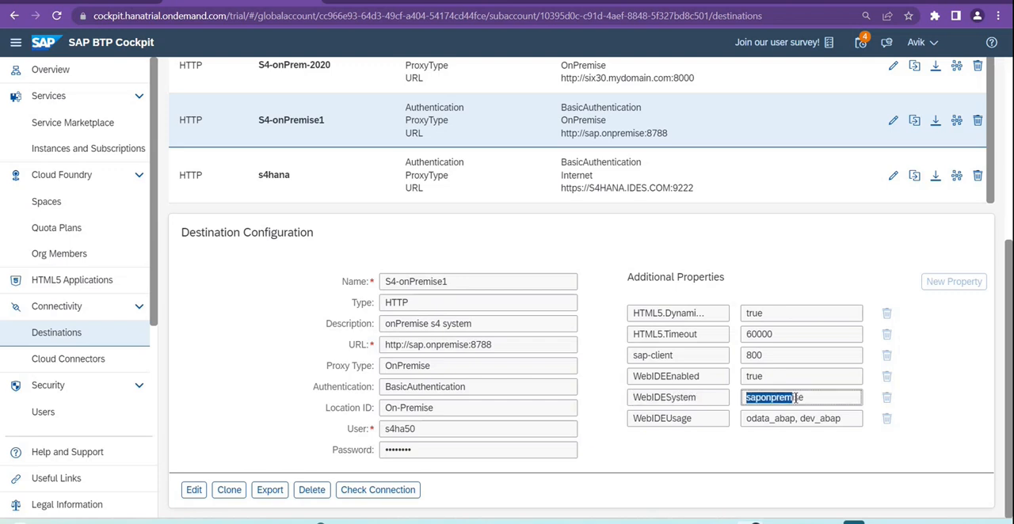
Step: Examine the WebIDEUsage additional property and its individual odata_abap and dev_abap values
drag(702, 419, 631, 419)
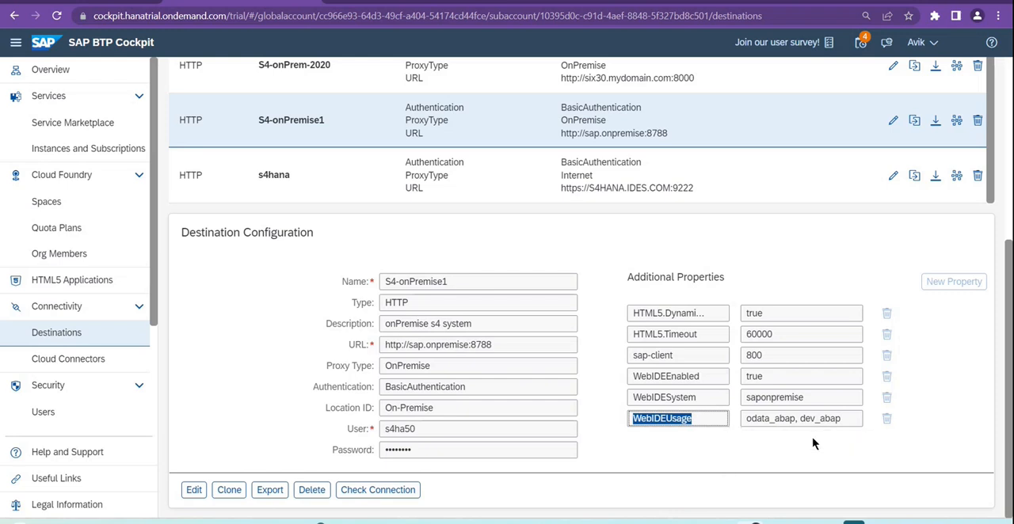
drag(802, 419, 842, 419)
click(831, 435)
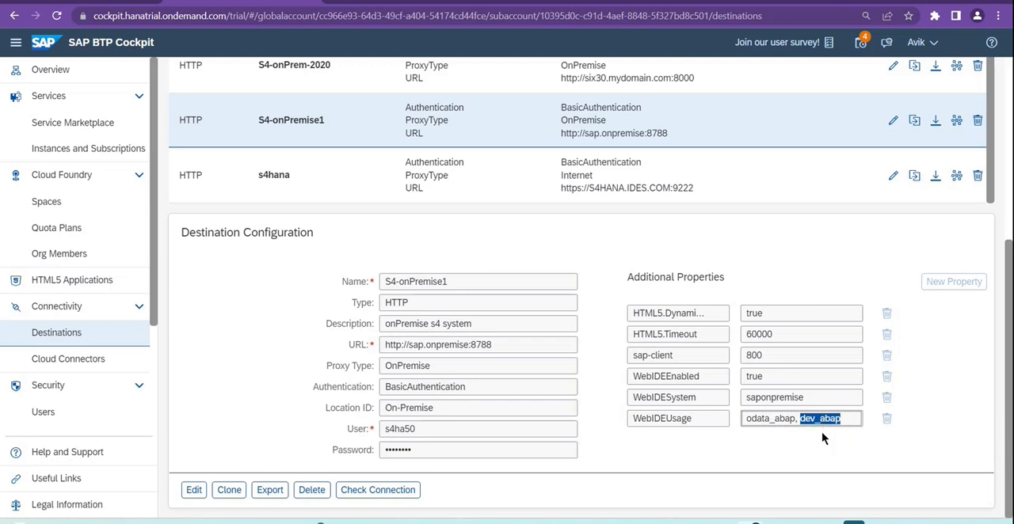
click(822, 421)
drag(801, 419, 849, 419)
drag(745, 419, 795, 420)
click(779, 435)
drag(742, 420, 792, 421)
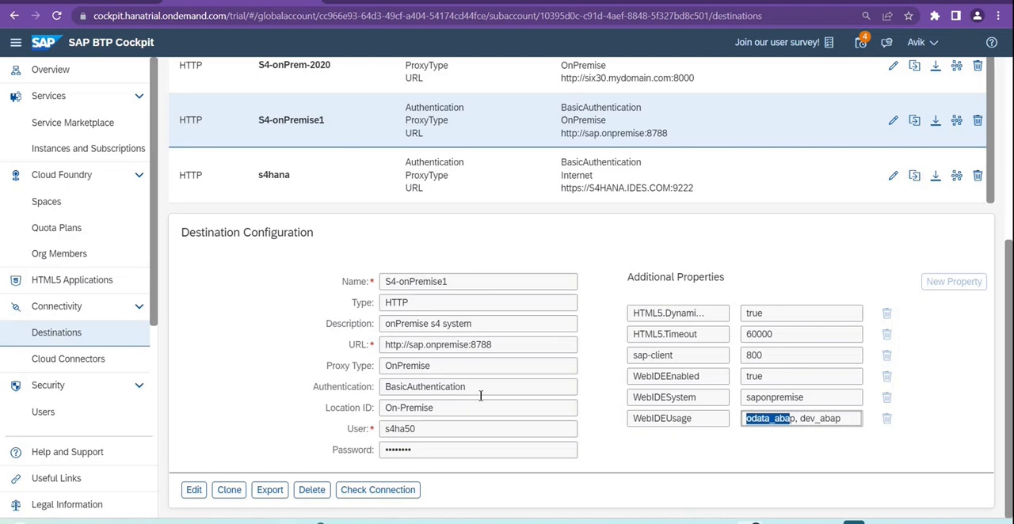
Step: Check the connection of the S4-onPremise1 destination, read the result message and close it
click(396, 490)
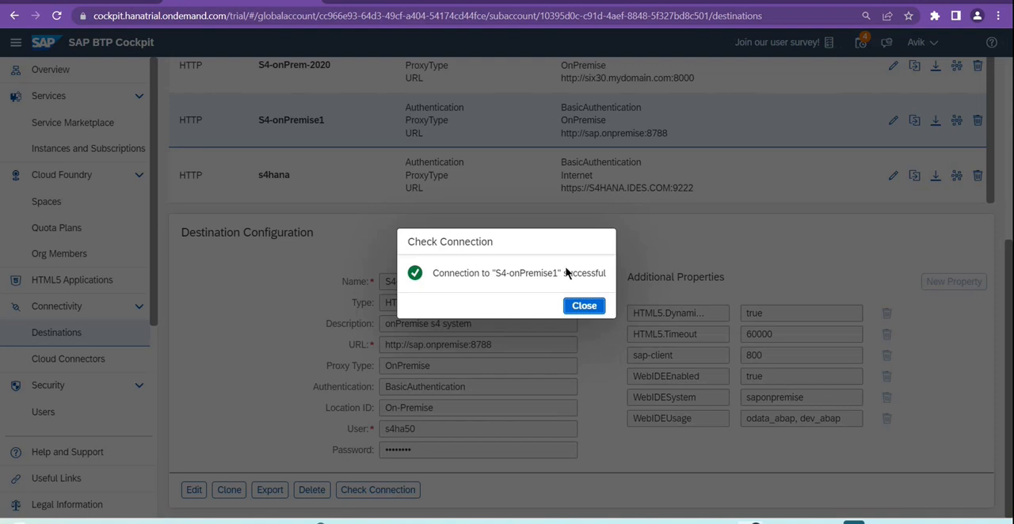
drag(608, 275, 428, 274)
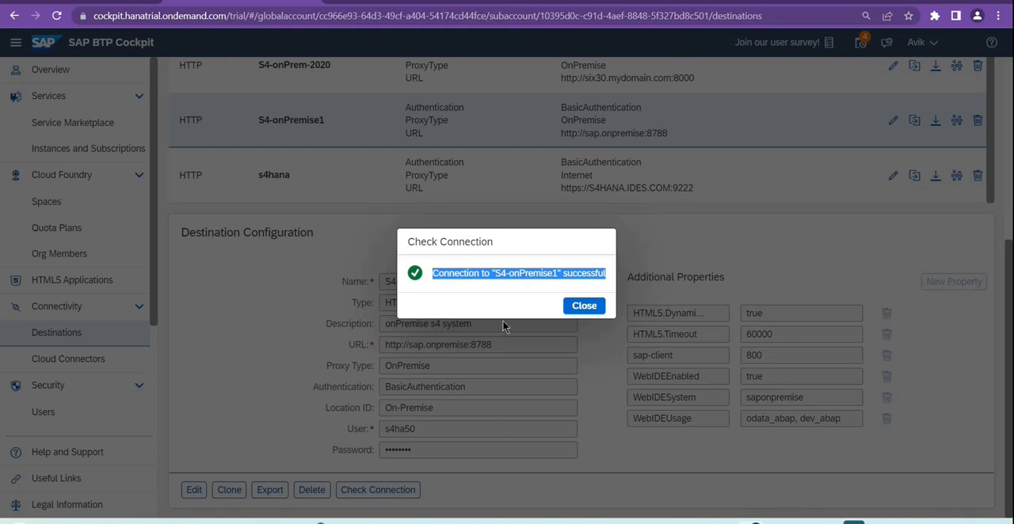
click(583, 306)
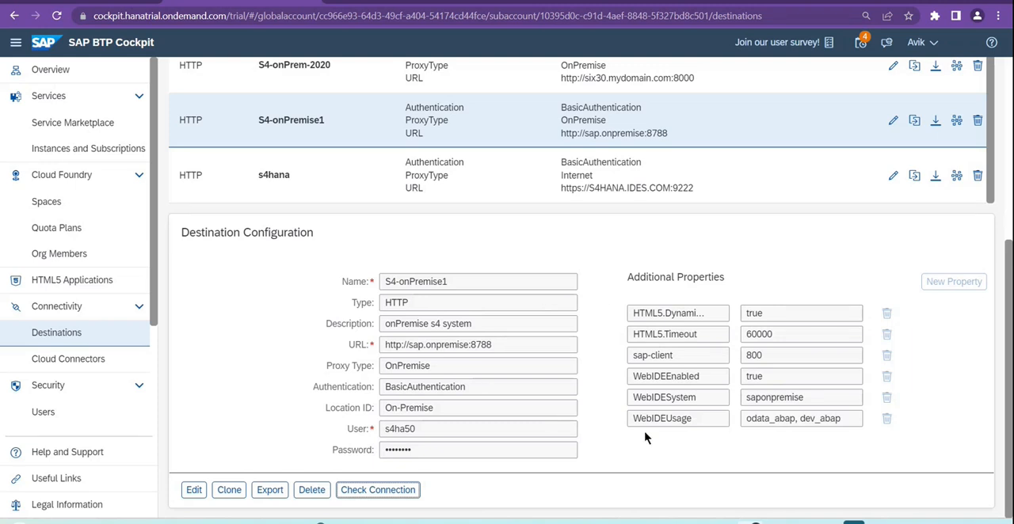
scroll(646, 441, up, 1)
scroll(645, 441, up, 5)
scroll(646, 440, down, 6)
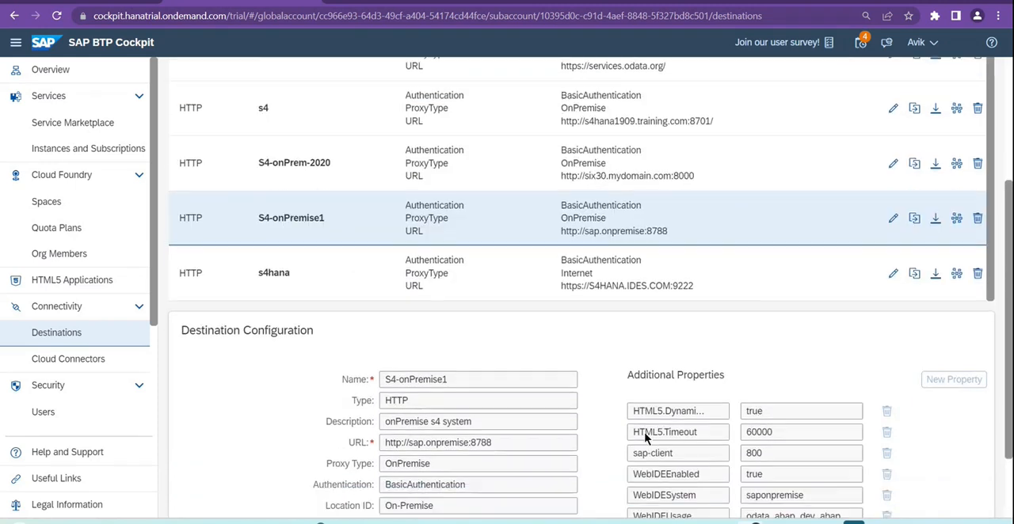
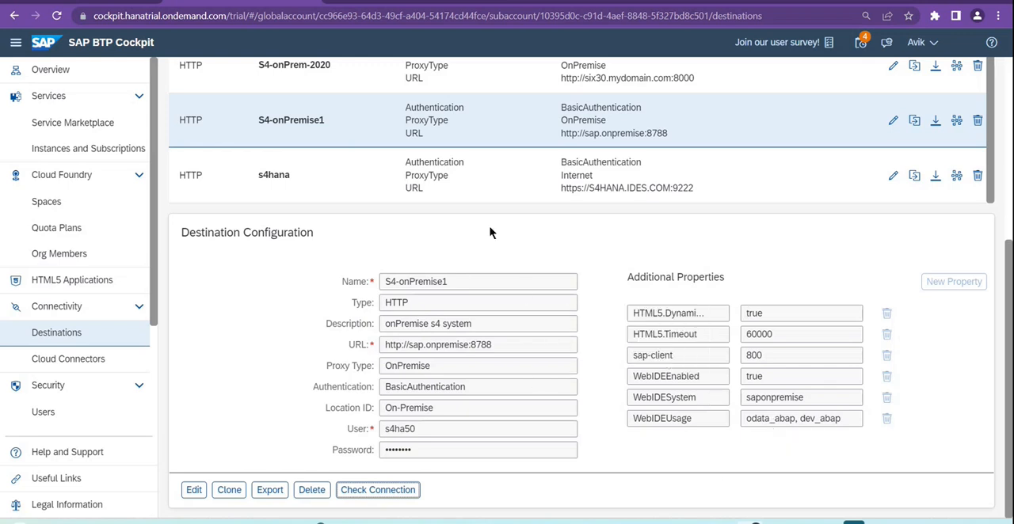
Step: Inspect the full names of the S4-onPremise1 destination's HTML5 dynamic destination and HTML5.Timeout additional properties
click(632, 314)
drag(633, 313, 717, 318)
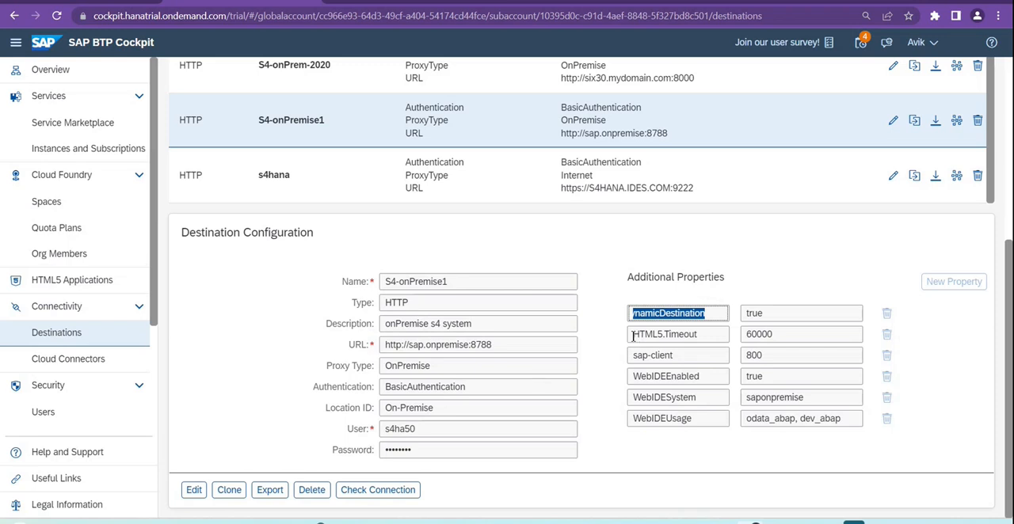
drag(632, 334, 700, 334)
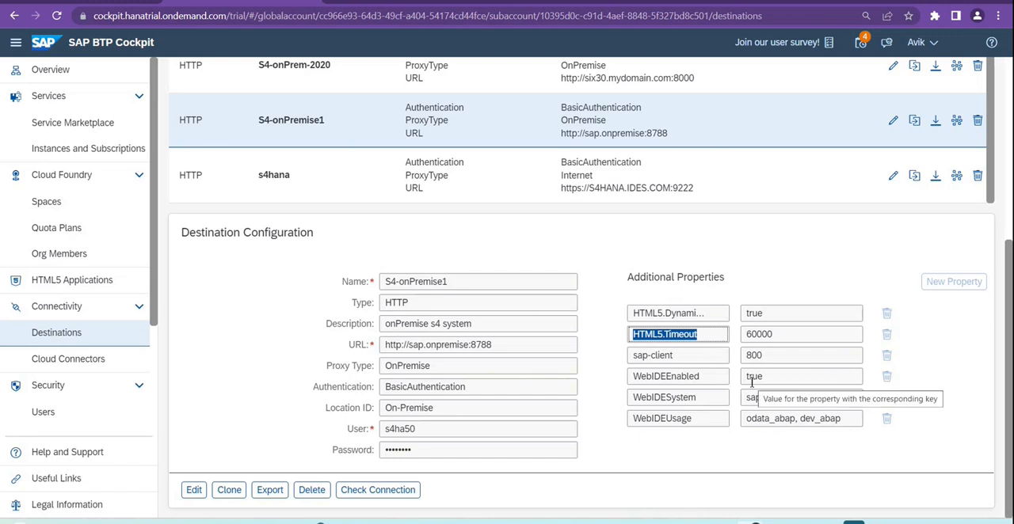
click(614, 455)
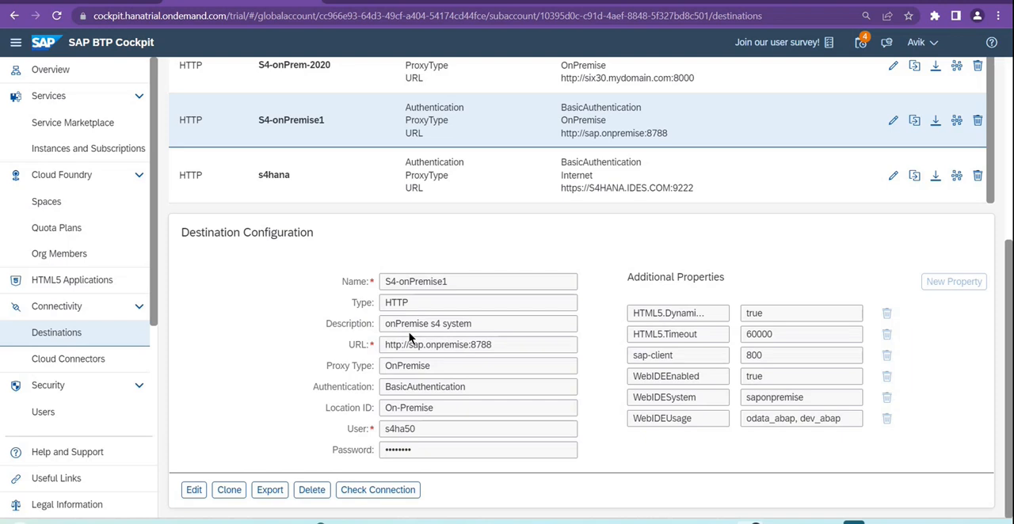
Step: Review the subaccount's destination list and the S4-onPremise1 configuration, and recheck that destination's connection, closing the result message
scroll(408, 332, up, 4)
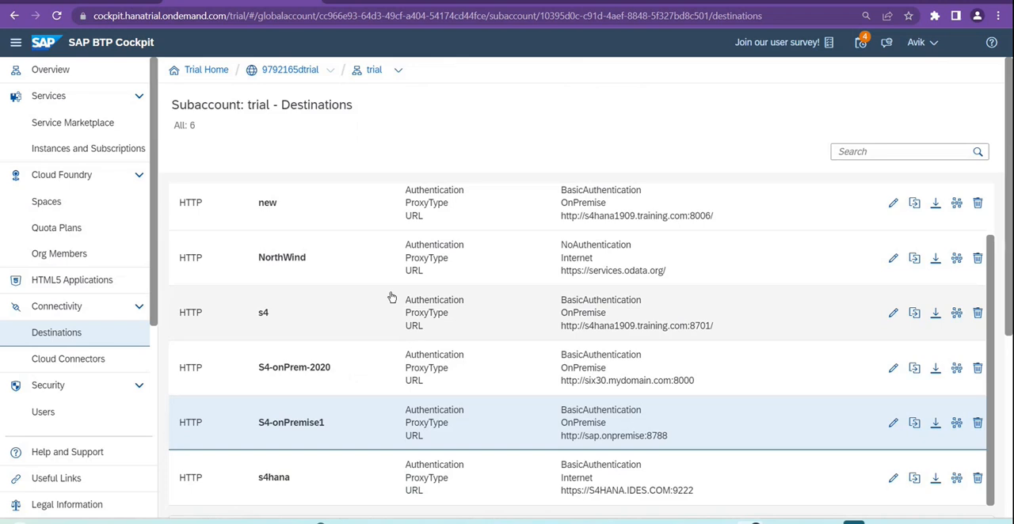
scroll(390, 297, down, 3)
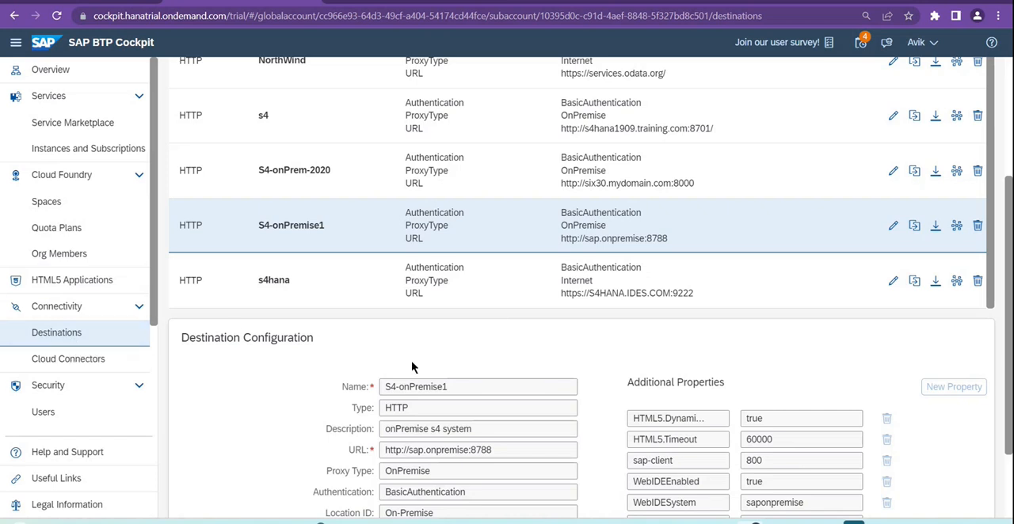
scroll(415, 362, up, 3)
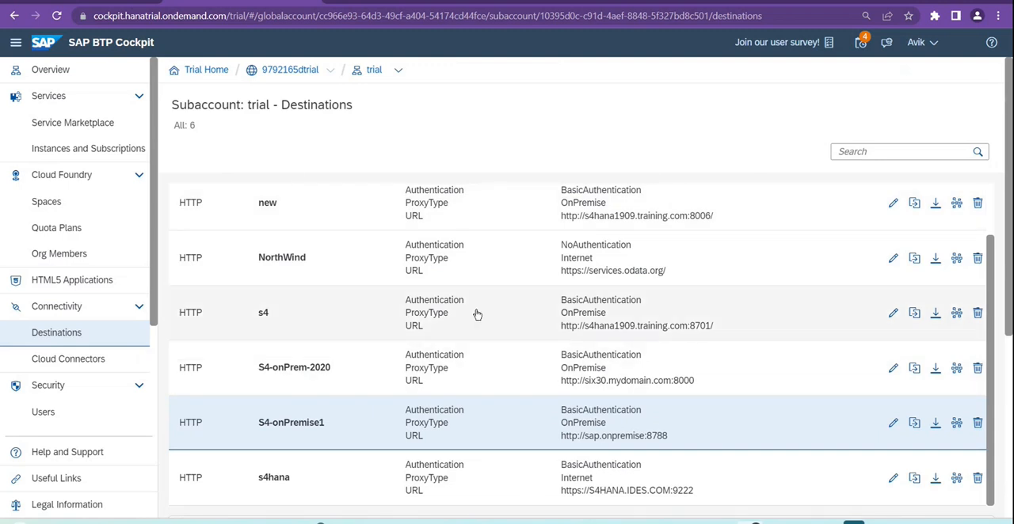
scroll(475, 313, down, 3)
scroll(566, 384, up, 3)
scroll(502, 339, down, 3)
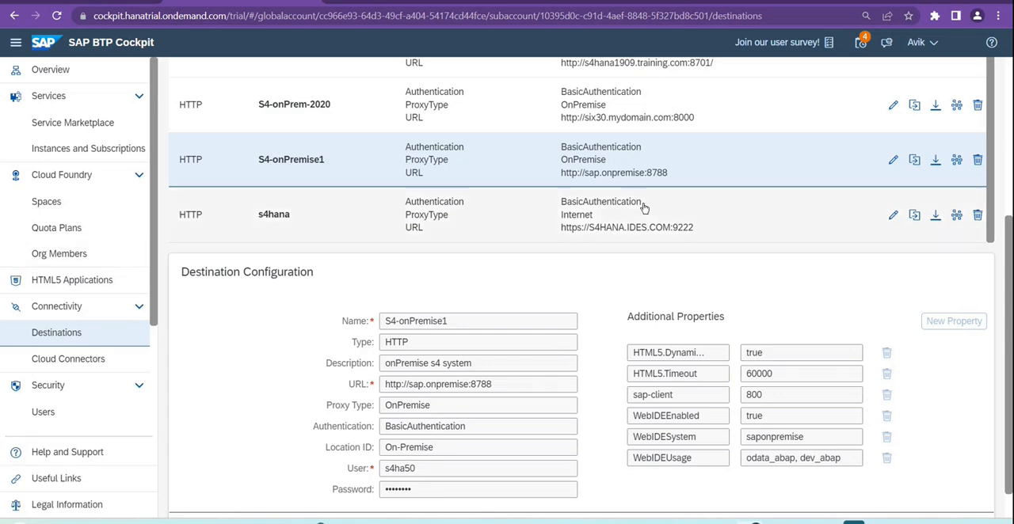
scroll(721, 442, up, 1)
scroll(720, 442, down, 2)
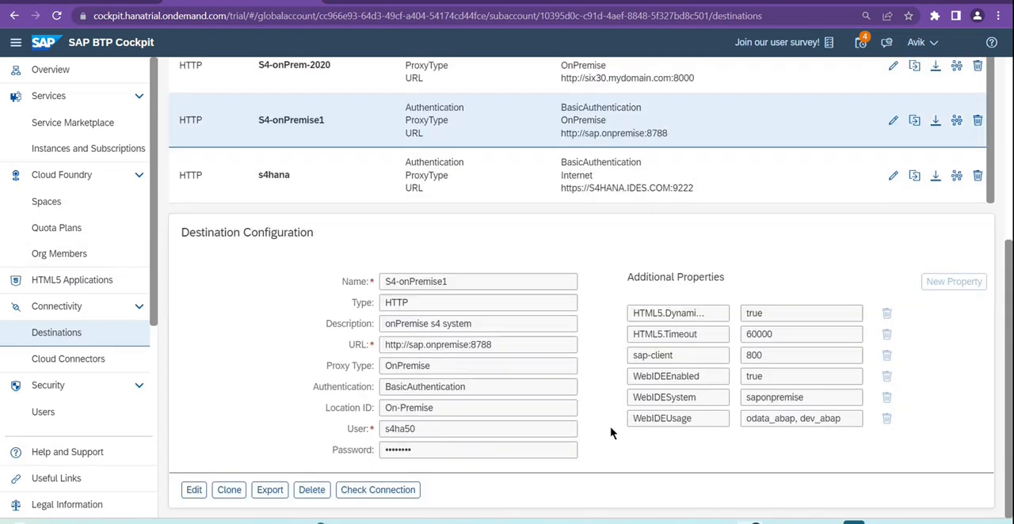
click(372, 490)
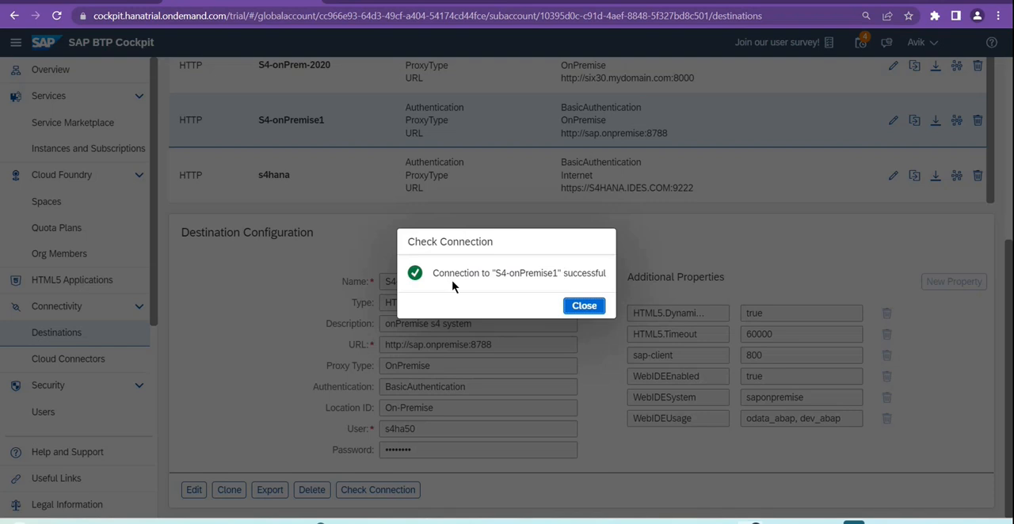
click(593, 309)
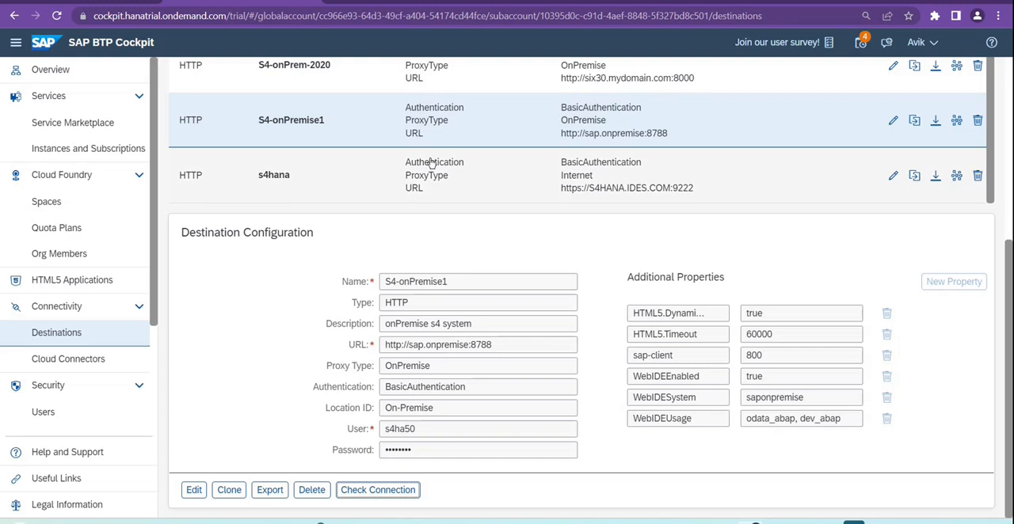
Step: Switch to SAP Business Application Studio, start a new project from template and dismiss the installation notification
click(97, 4)
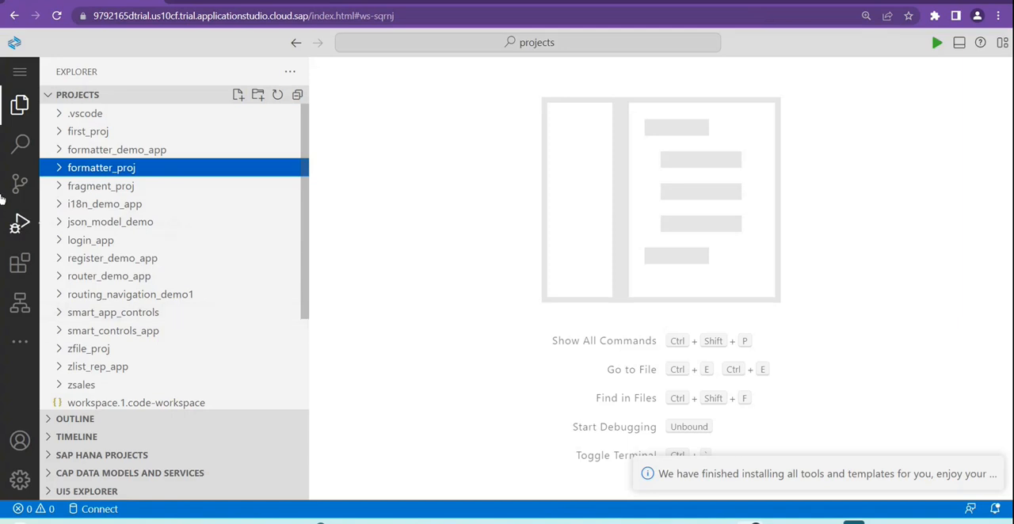
click(19, 72)
mouse_move(95, 74)
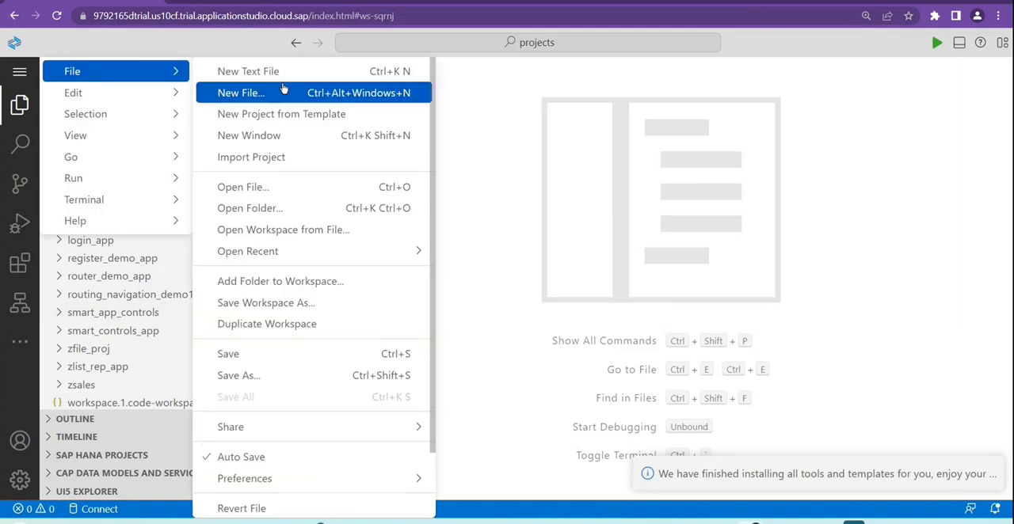
click(271, 117)
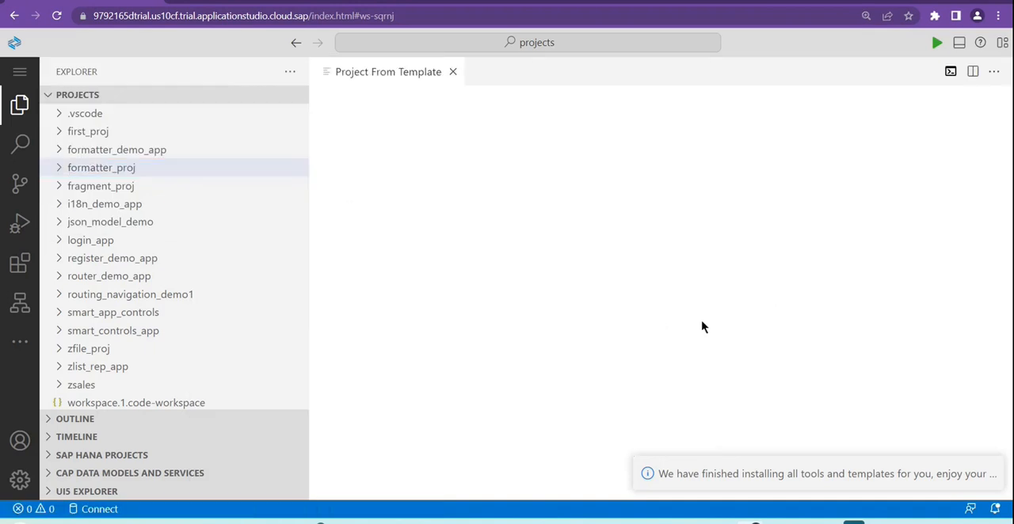
click(987, 474)
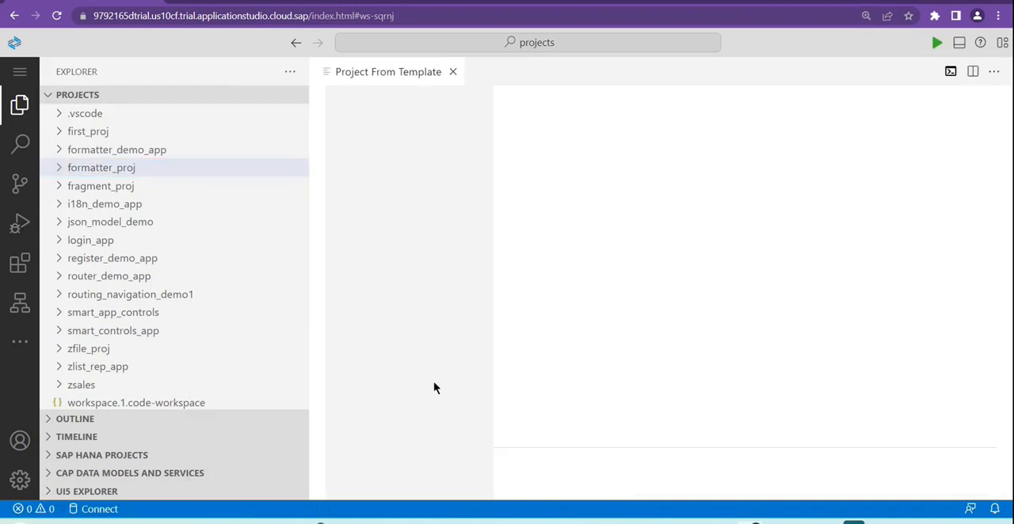
Step: Widen the project wizard area and start the wizard with the SAP Fiori application template
drag(306, 315, 235, 316)
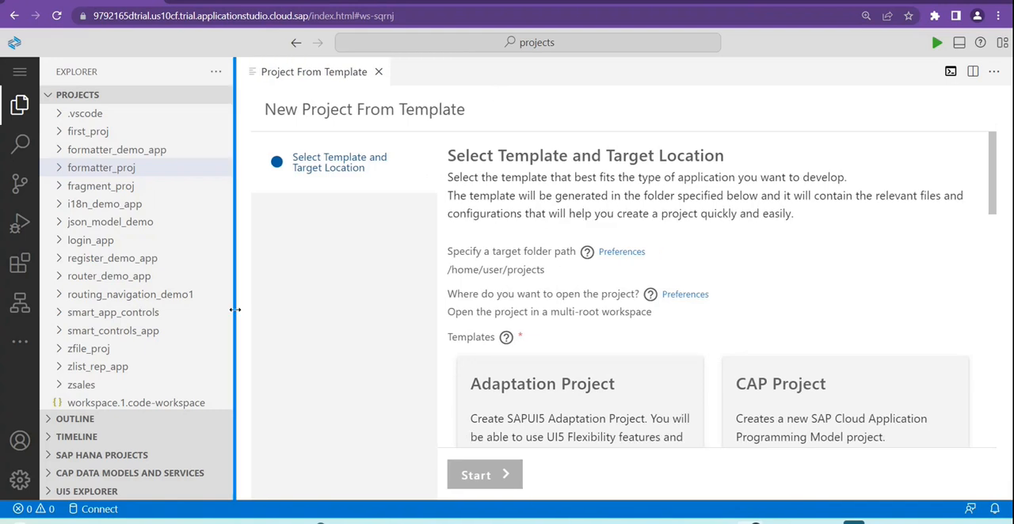
scroll(865, 289, down, 3)
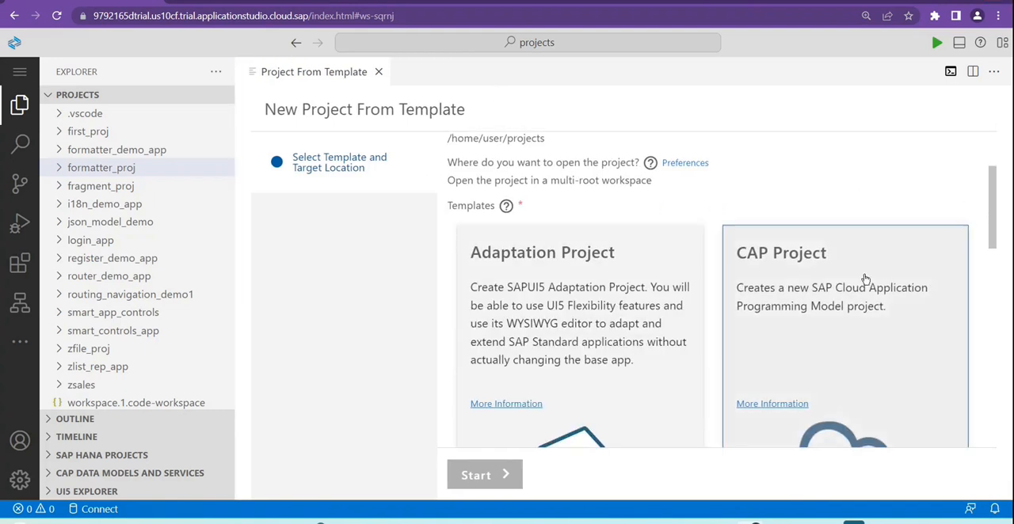
scroll(841, 287, down, 8)
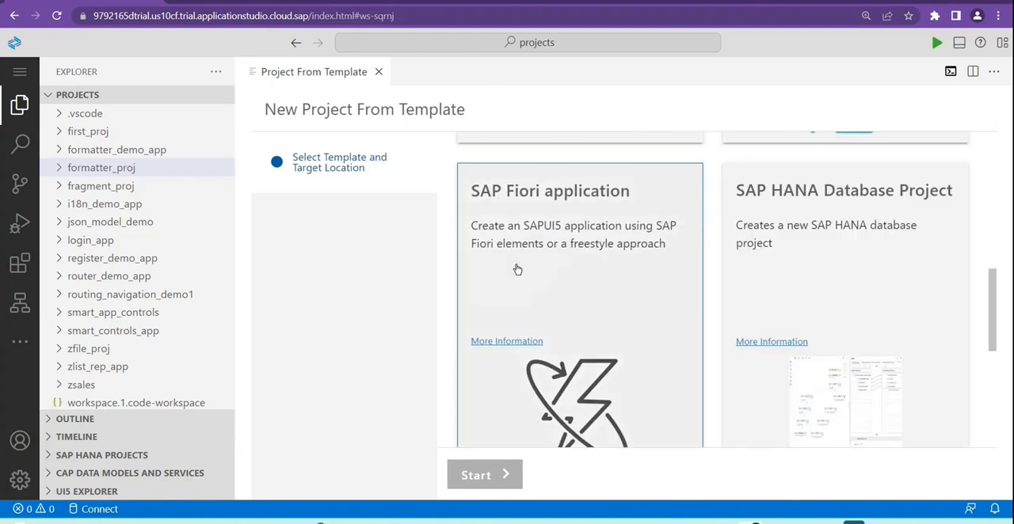
click(516, 267)
click(500, 483)
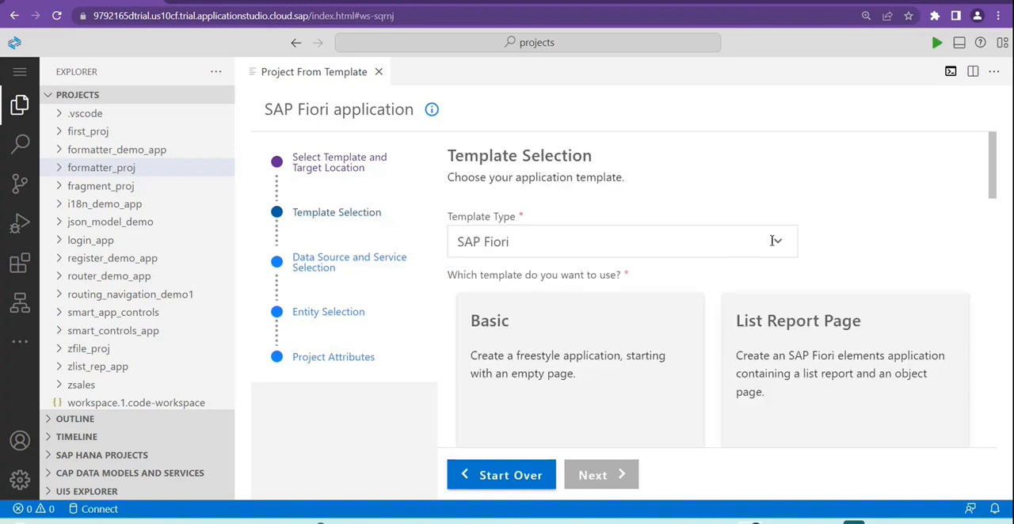
Step: Keep the template type SAP Fiori and look through its application templates, from Basic to Worklist Page
click(777, 241)
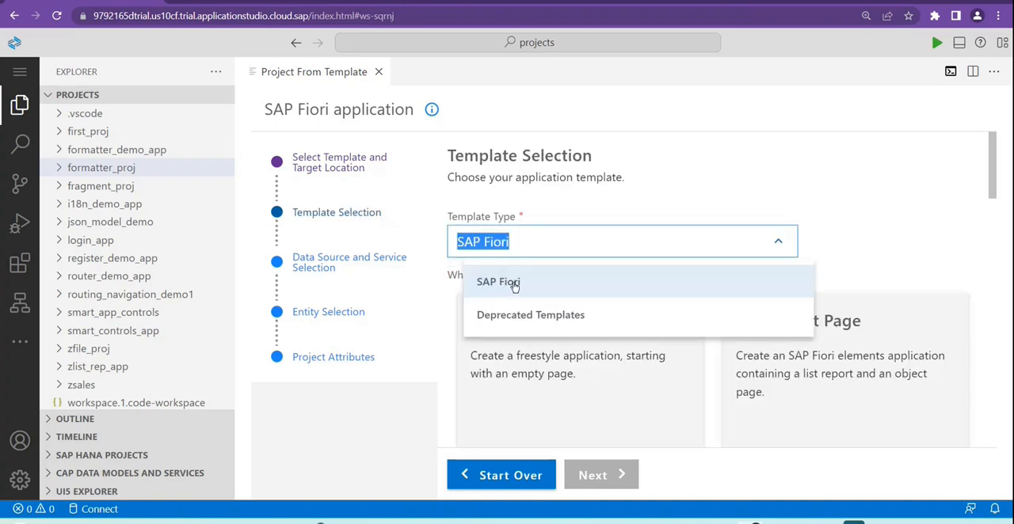
click(507, 283)
scroll(805, 339, down, 5)
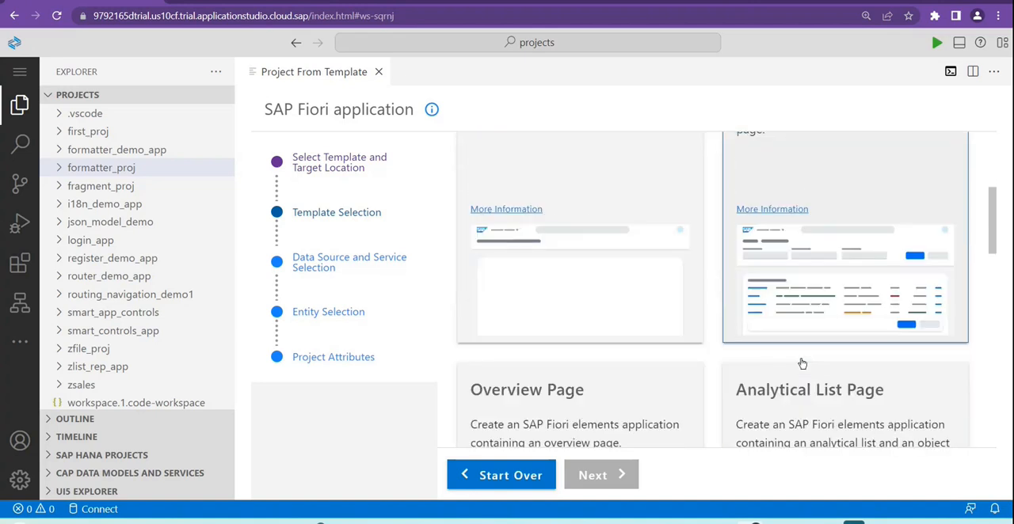
scroll(812, 396, down, 10)
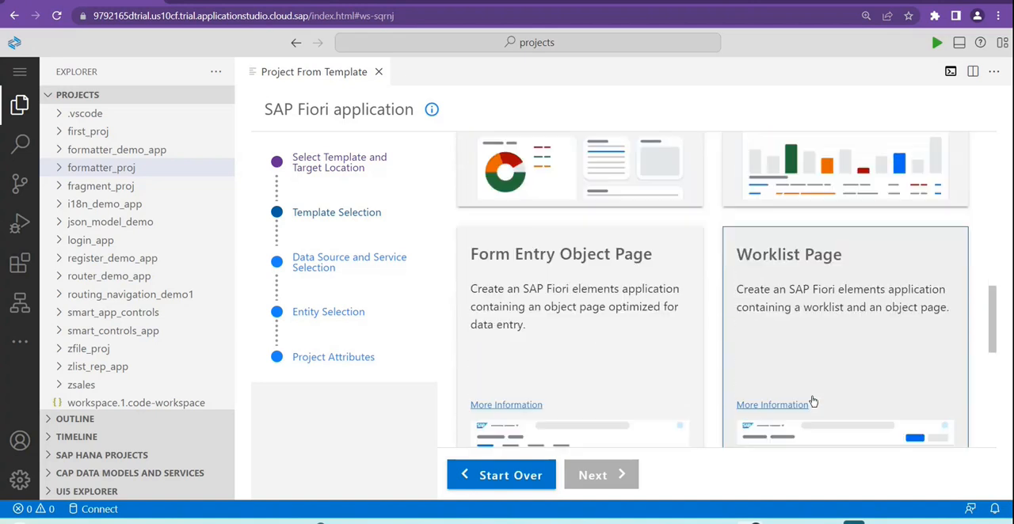
scroll(812, 404, up, 15)
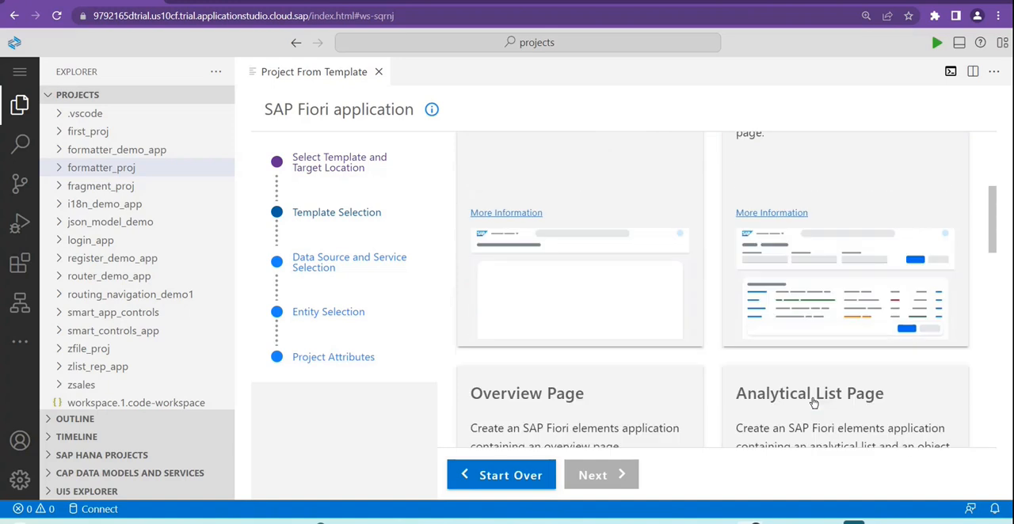
scroll(813, 404, up, 2)
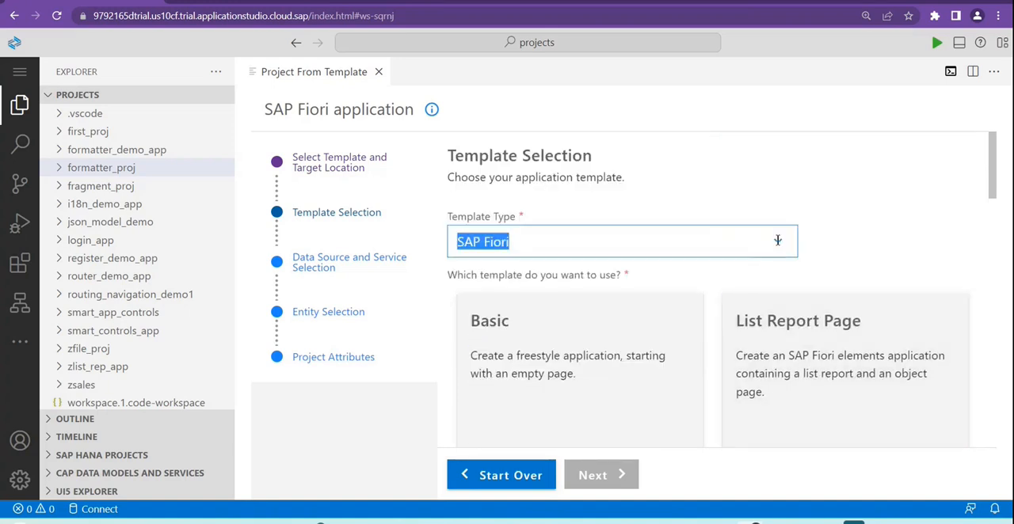
Step: Look through the Worklist and List-Detail applications under Deprecated Templates, and return the template type to SAP Fiori
click(777, 241)
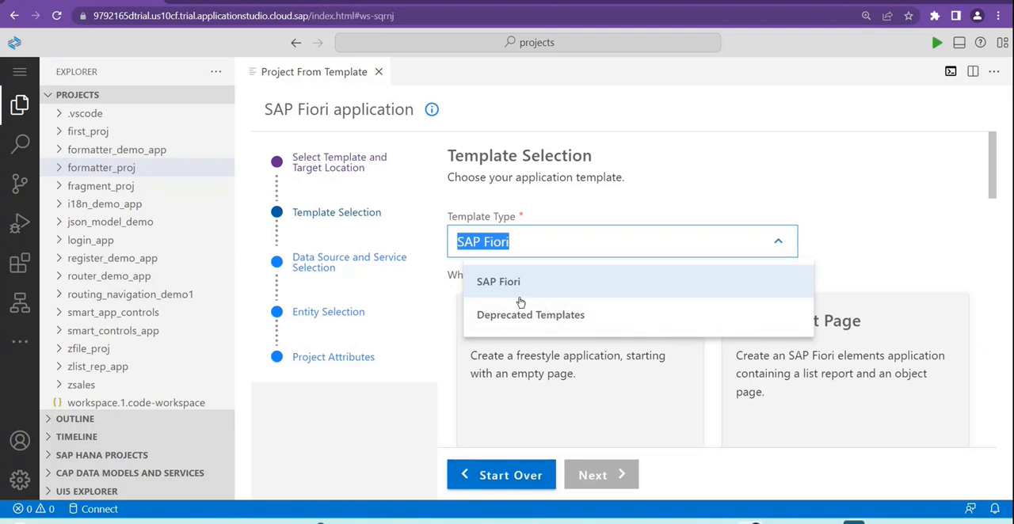
click(542, 321)
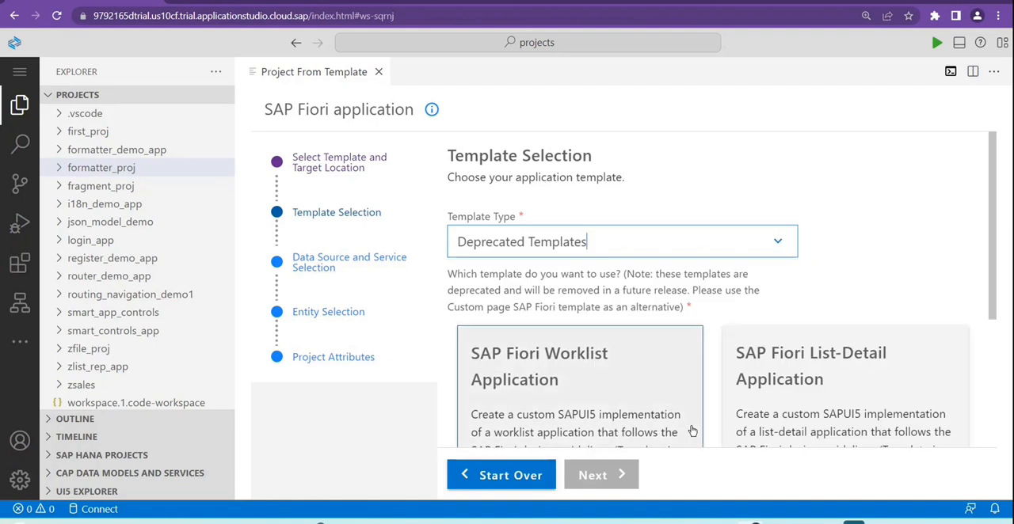
scroll(690, 430, down, 3)
scroll(641, 421, up, 2)
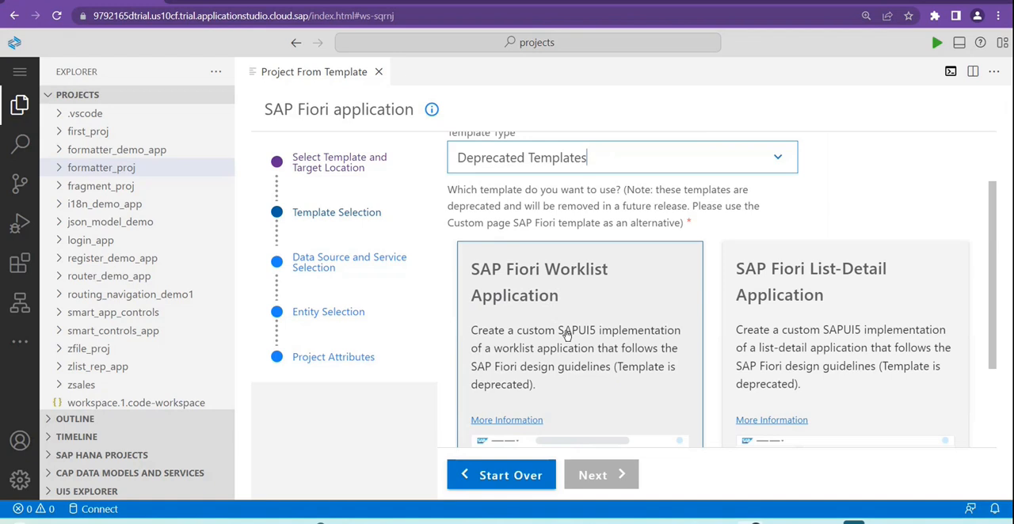
scroll(850, 345, down, 2)
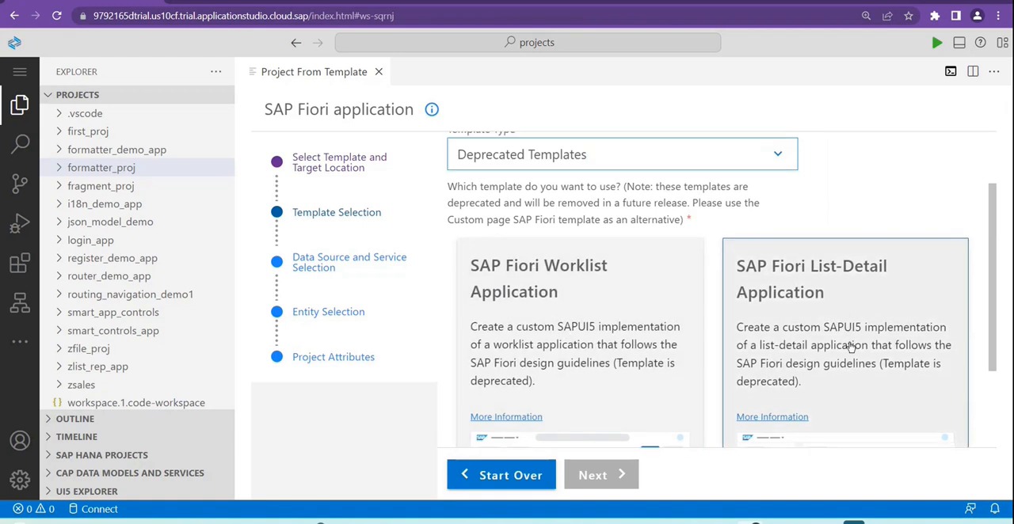
scroll(850, 349, up, 3)
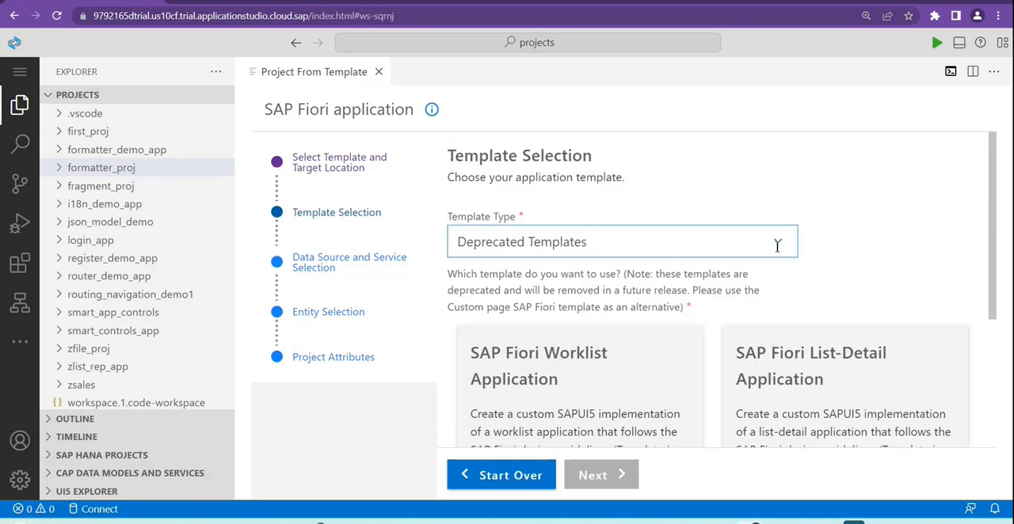
click(776, 243)
click(510, 282)
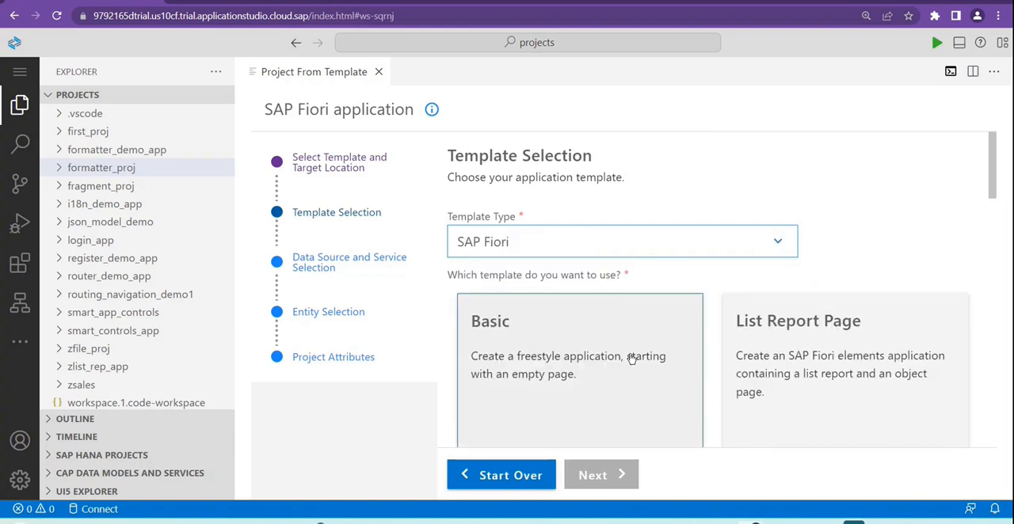
Step: Select the Basic template for a freestyle application under the SAP Fiori template type
scroll(633, 369, down, 3)
scroll(632, 368, up, 1)
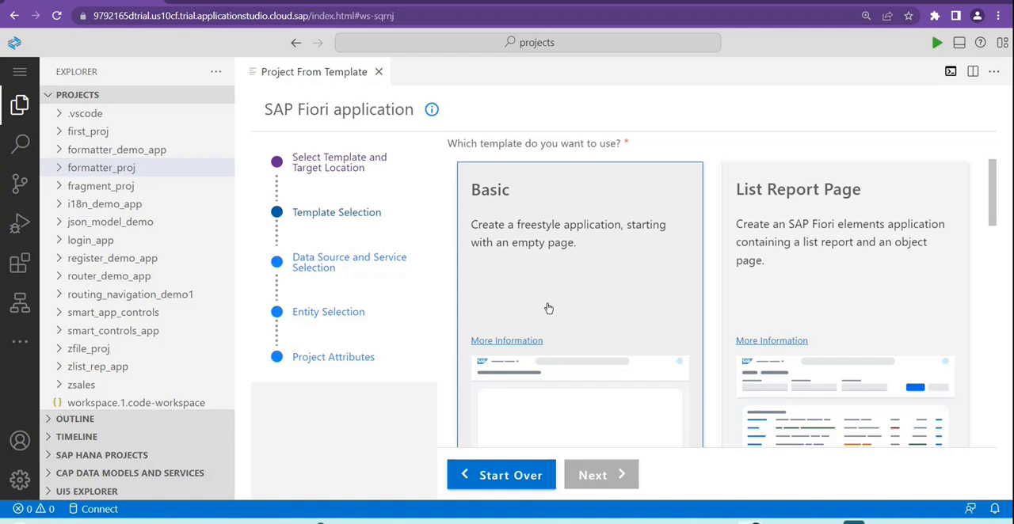
scroll(578, 301, up, 3)
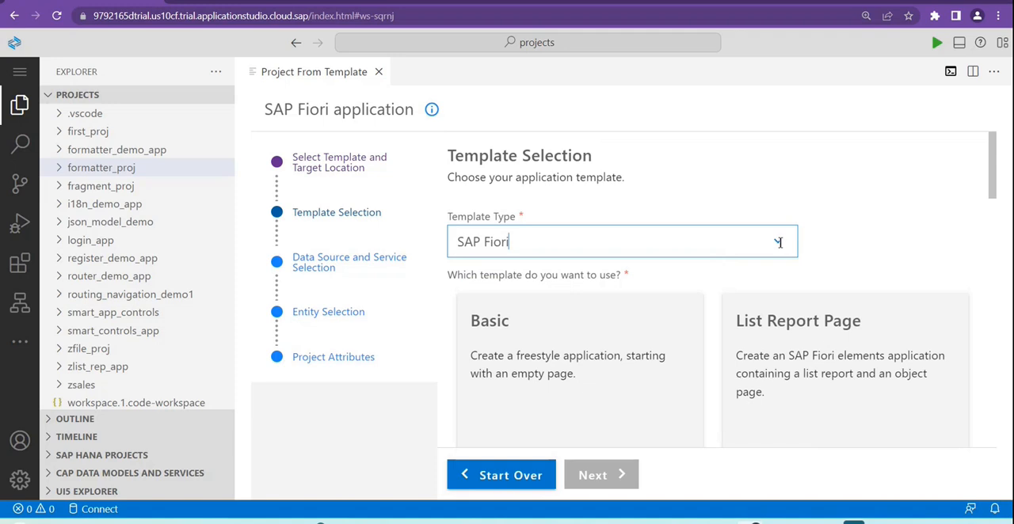
click(779, 242)
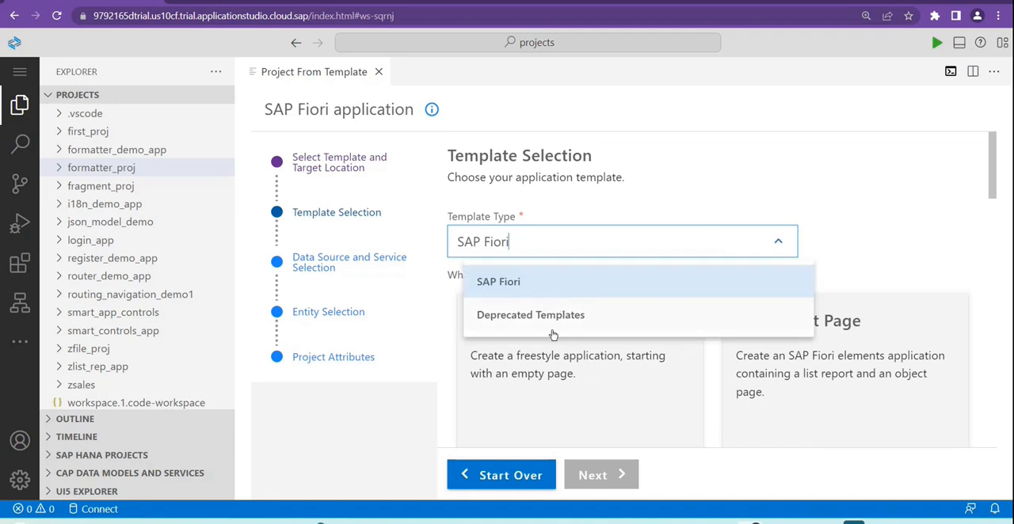
click(840, 268)
scroll(565, 354, down, 1)
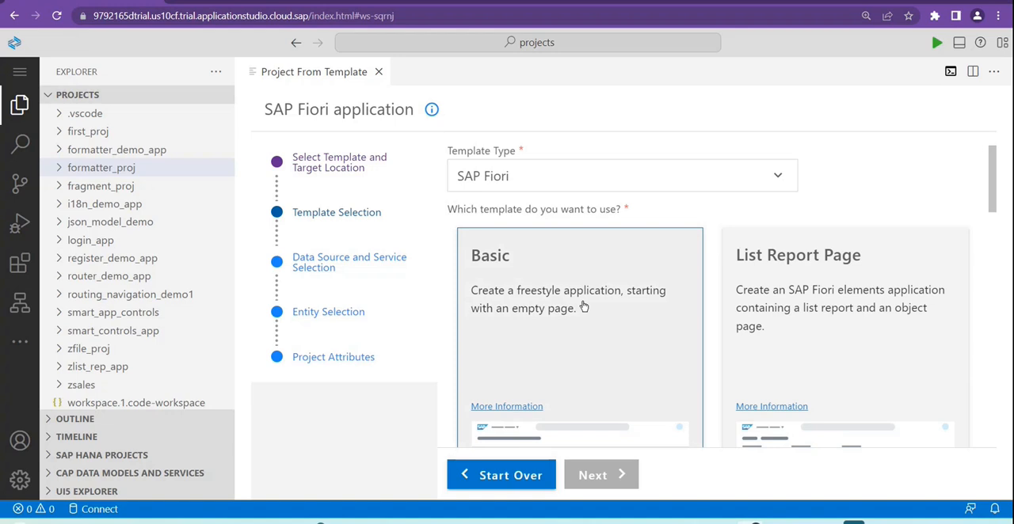
scroll(584, 288, down, 2)
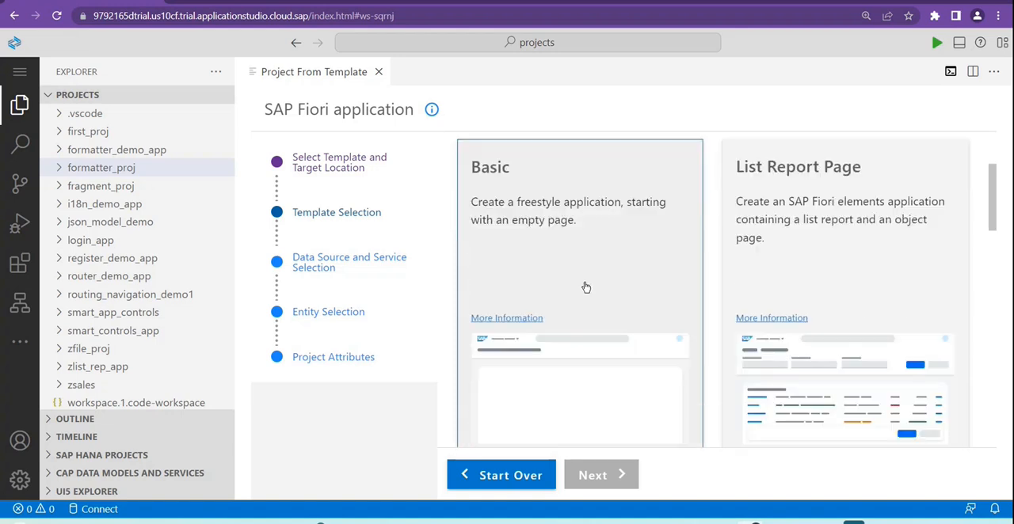
scroll(602, 277, up, 1)
click(581, 271)
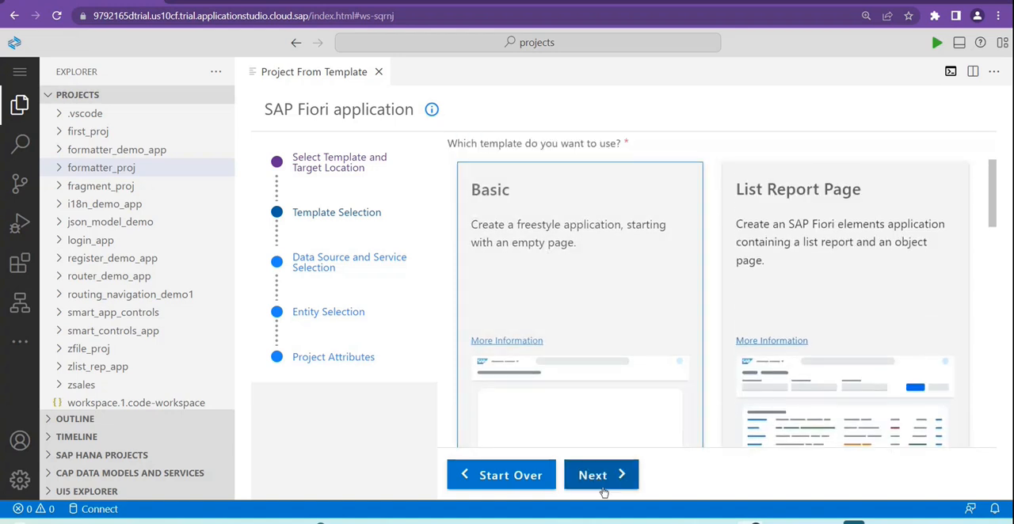
Step: Continue to the data source selection, choose Connect to a System as the data source and S4-onPremise1 as the system
click(604, 477)
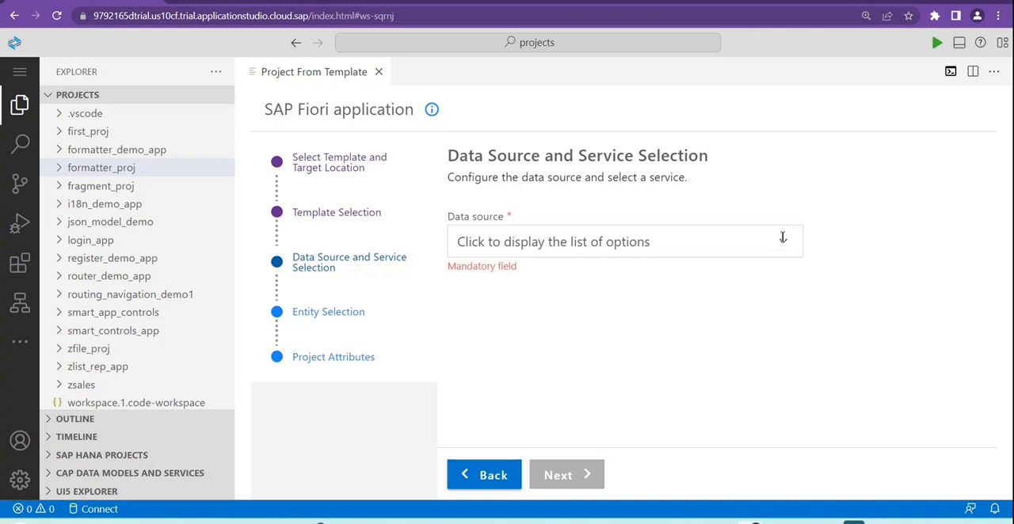
click(783, 237)
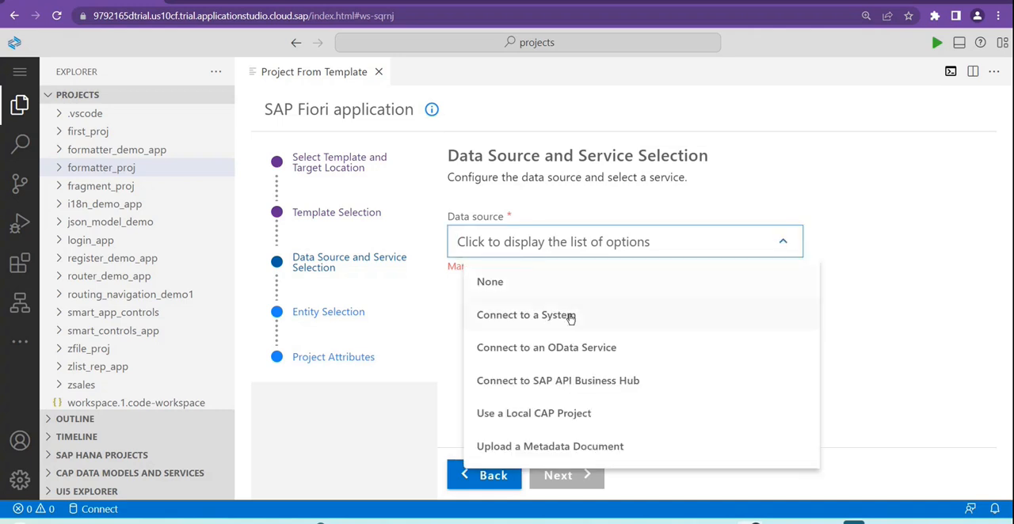
click(571, 318)
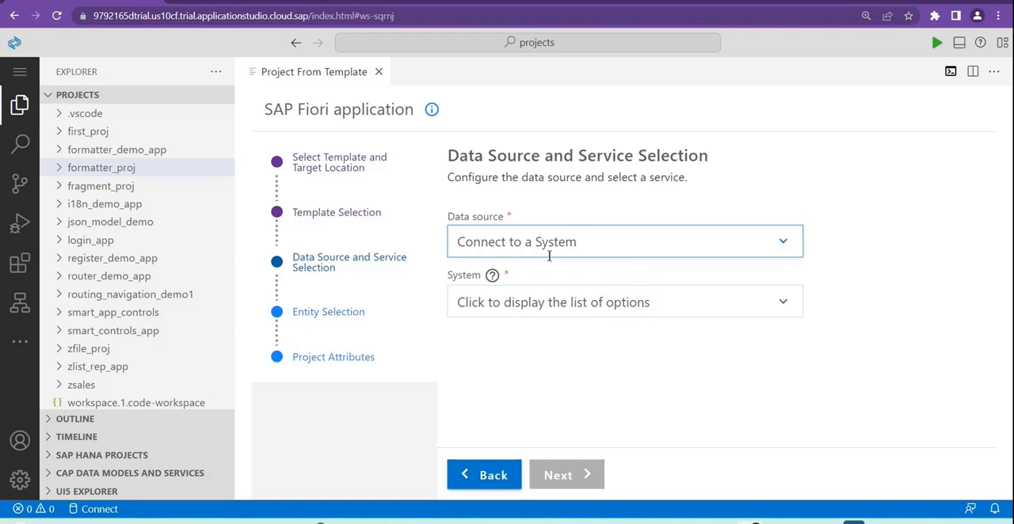
click(784, 304)
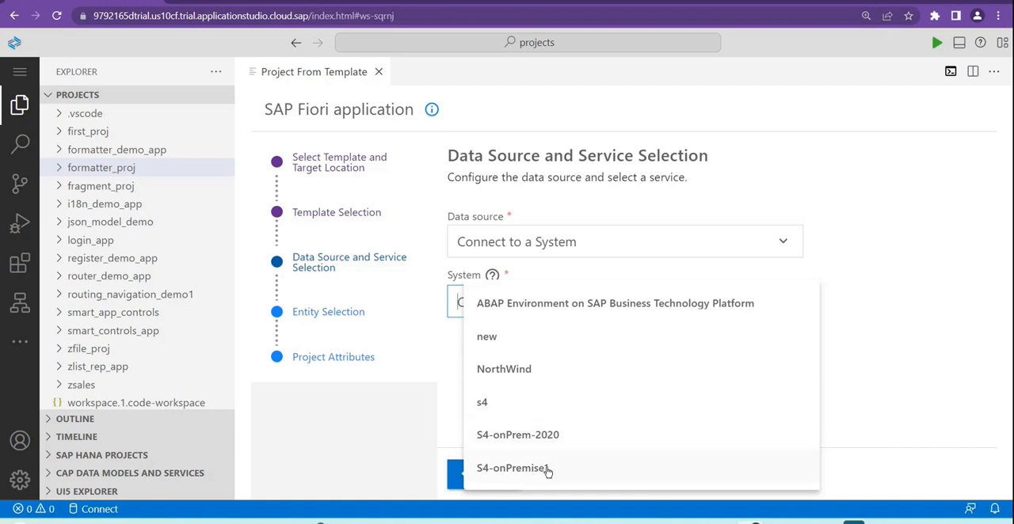
click(513, 468)
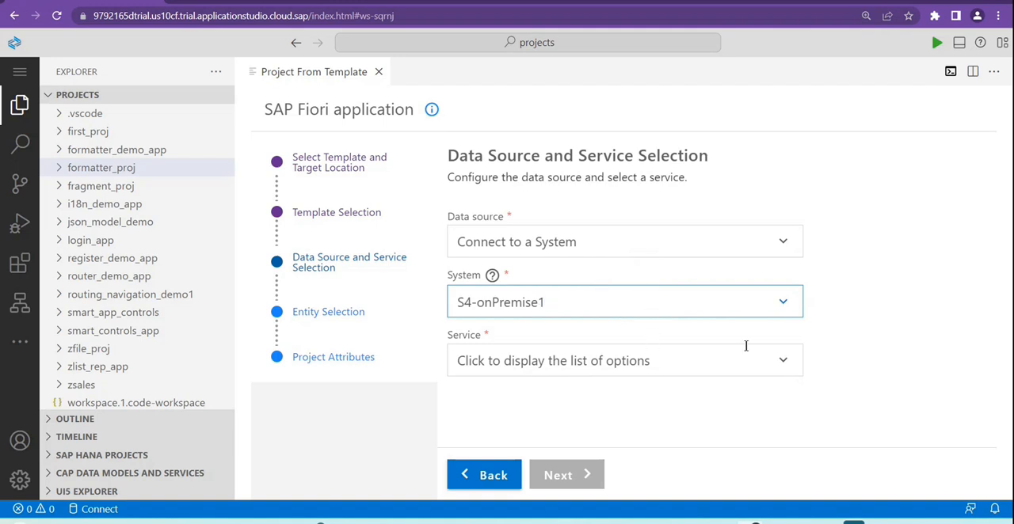
Step: Look through the OData services of the S4-onPremise1 system and filter them by zodata_d
click(783, 359)
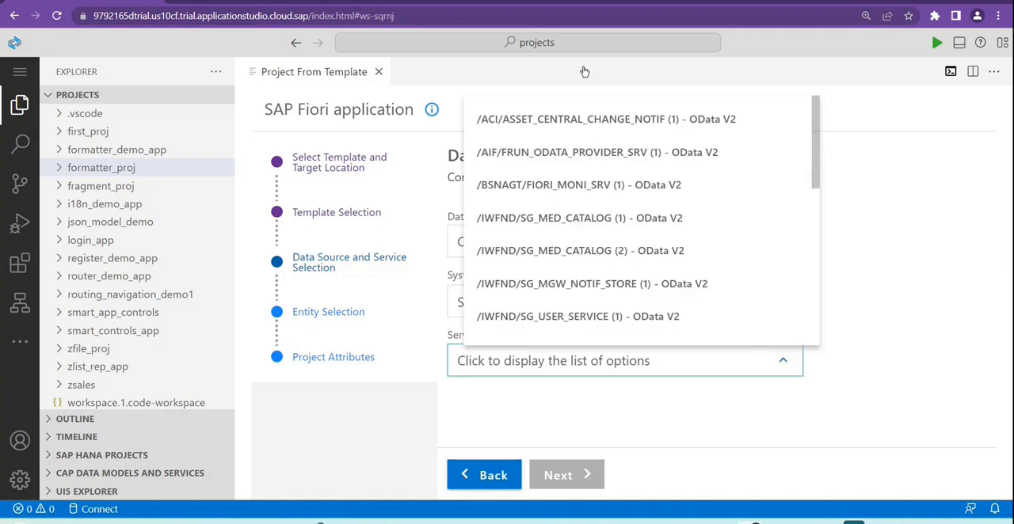
scroll(584, 164, down, 15)
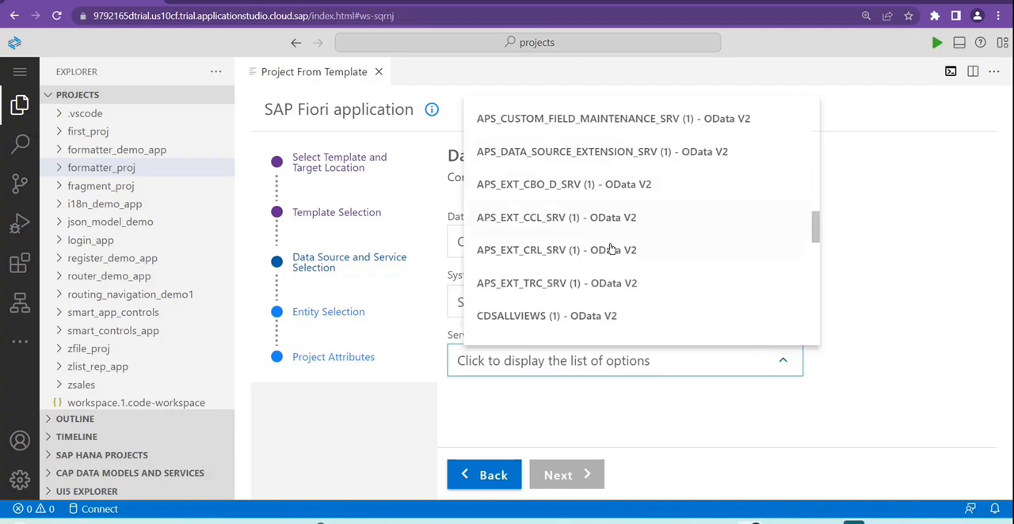
scroll(613, 250, down, 20)
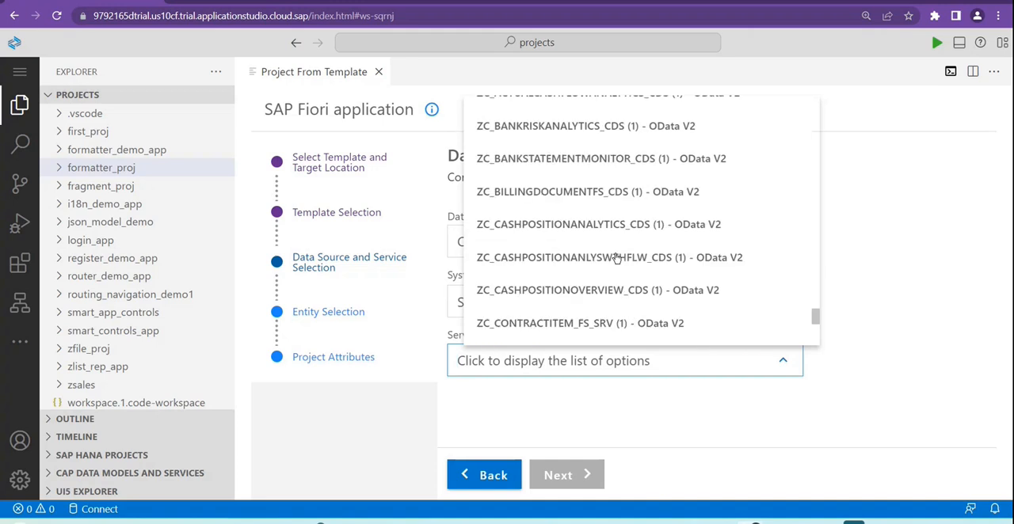
scroll(614, 270, down, 10)
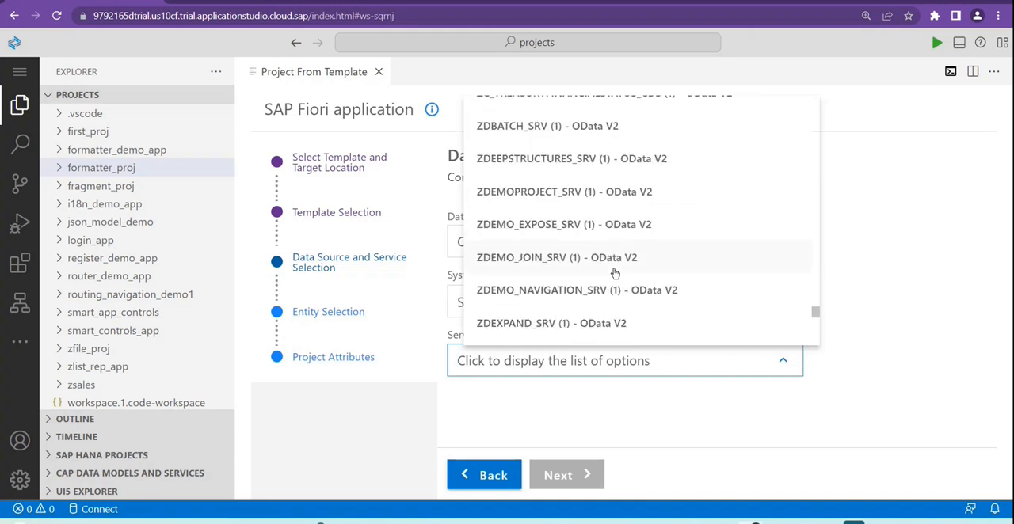
text(zodata)
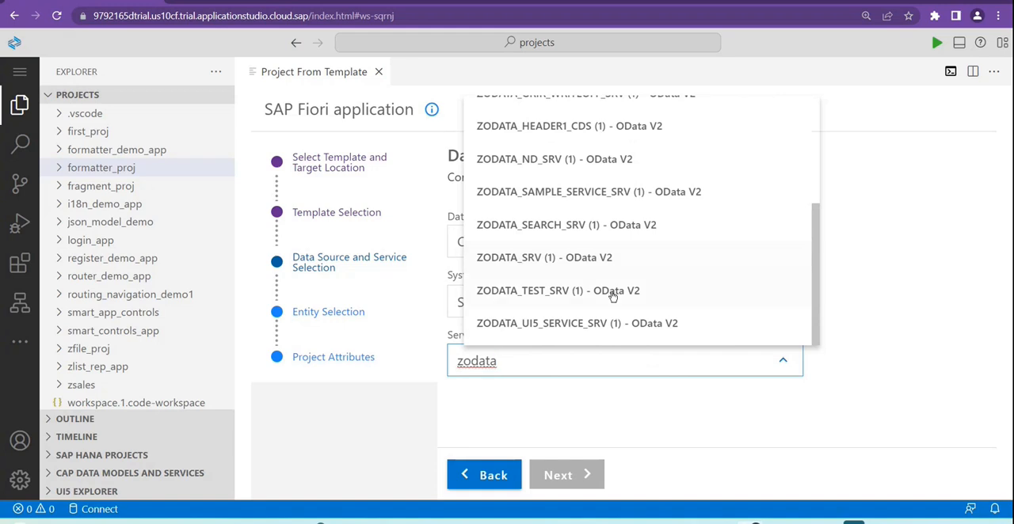
text(_d)
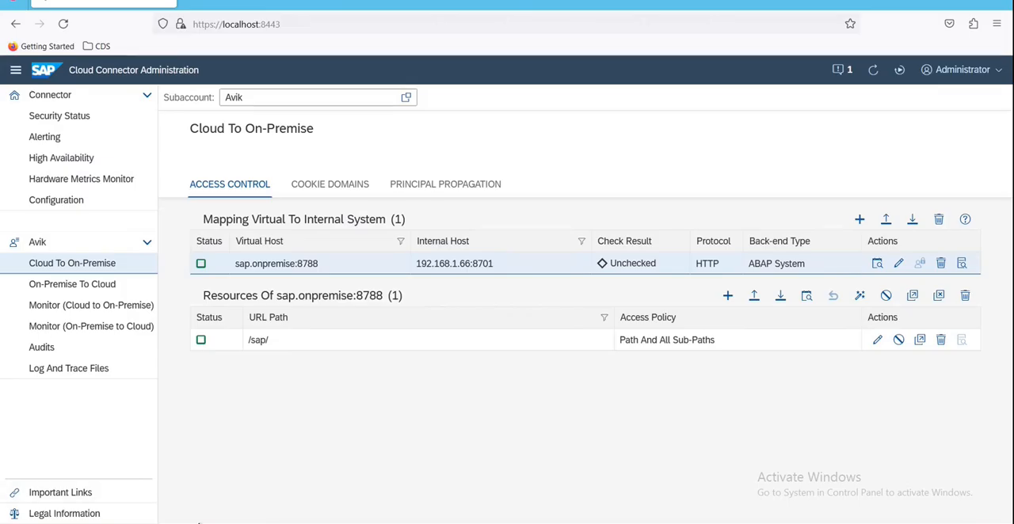
Step: Switch to the SAP GUI session, leave the ICM Monitor and start transaction segw for the SAP Gateway Service Builder
mouse_move(198, 523)
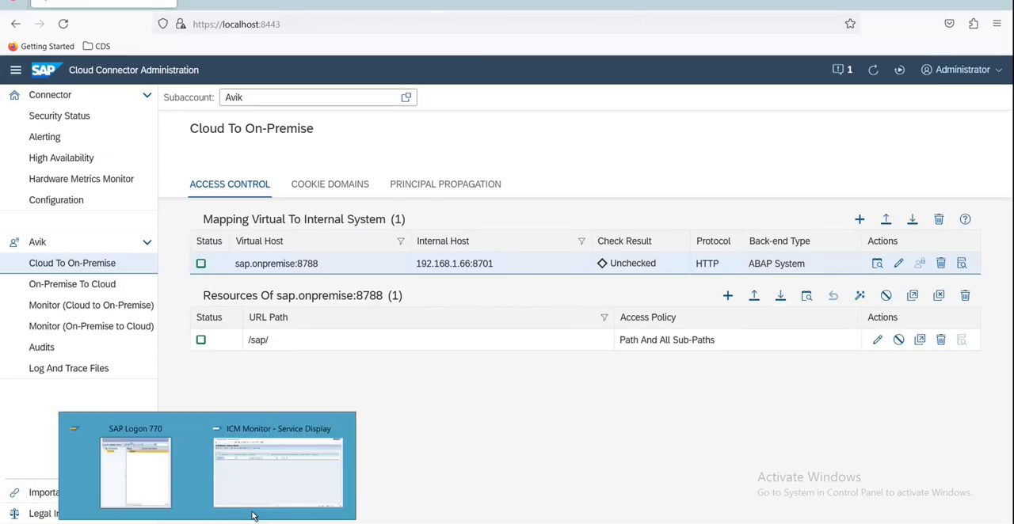
click(281, 444)
click(171, 17)
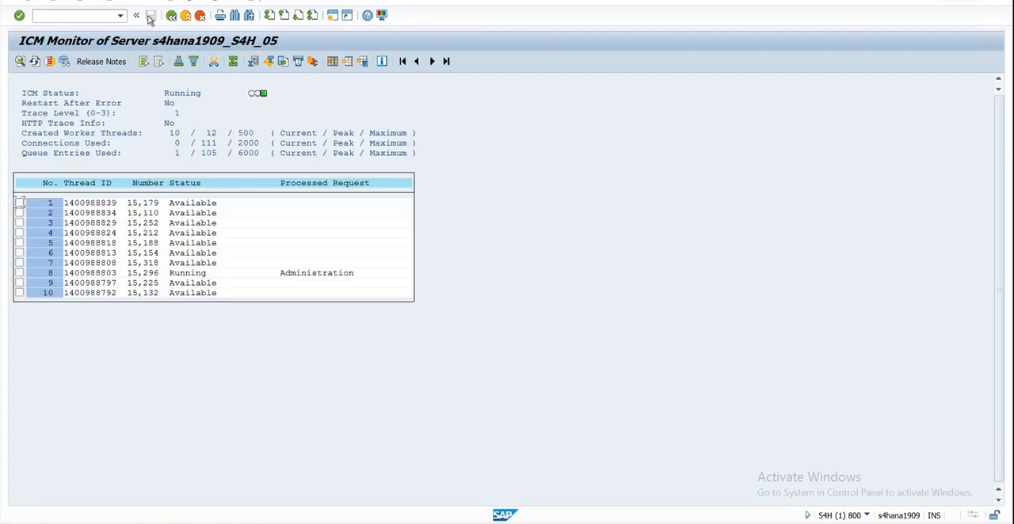
click(169, 17)
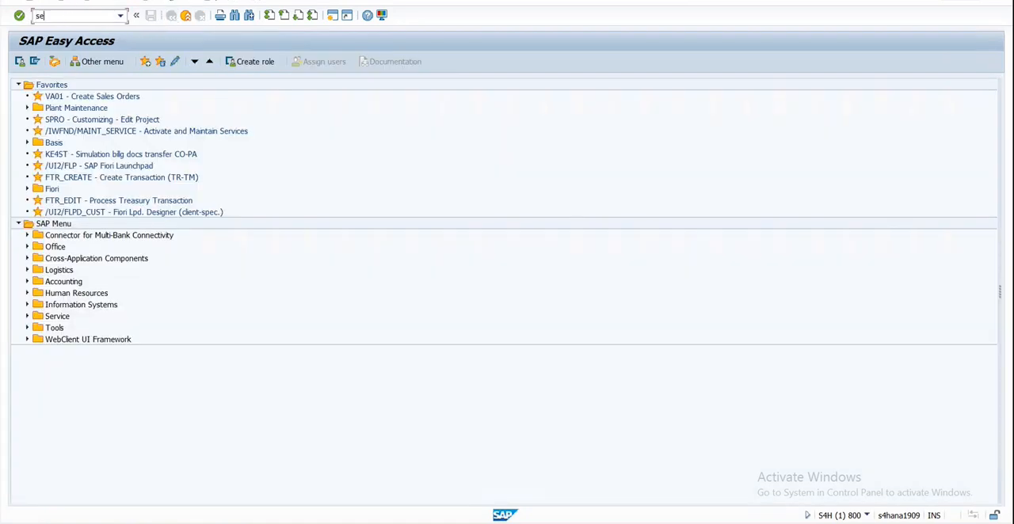
click(70, 19)
text(segw)
key(Return)
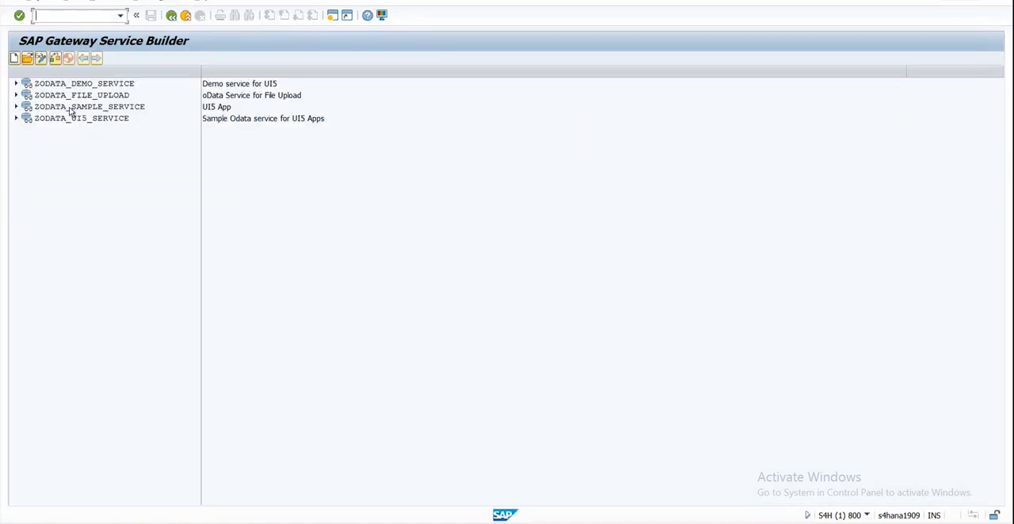
Step: Open the local service registration of ZODATA_DEMO_SERVICE under Service Maintenance and launch the SAP Gateway Client for it, accepting the redirect
click(16, 83)
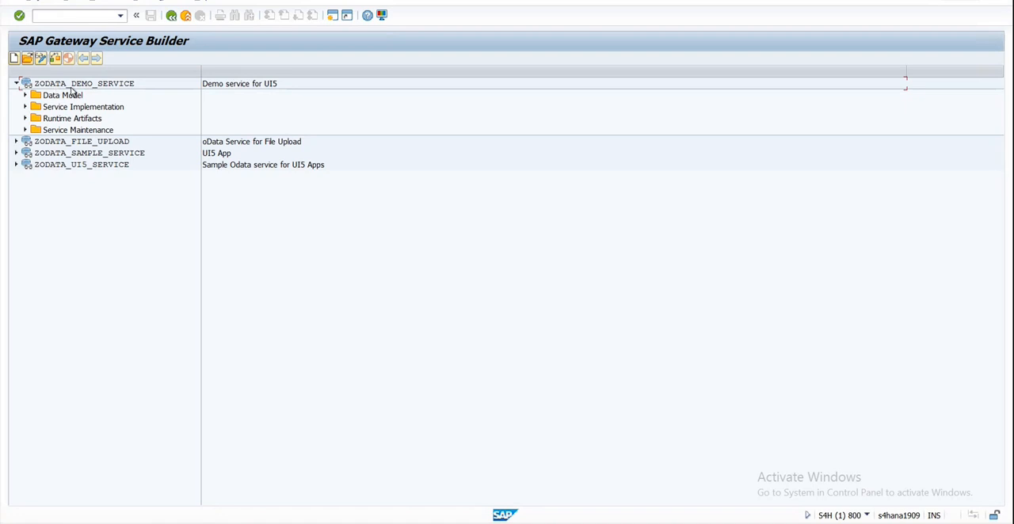
click(24, 130)
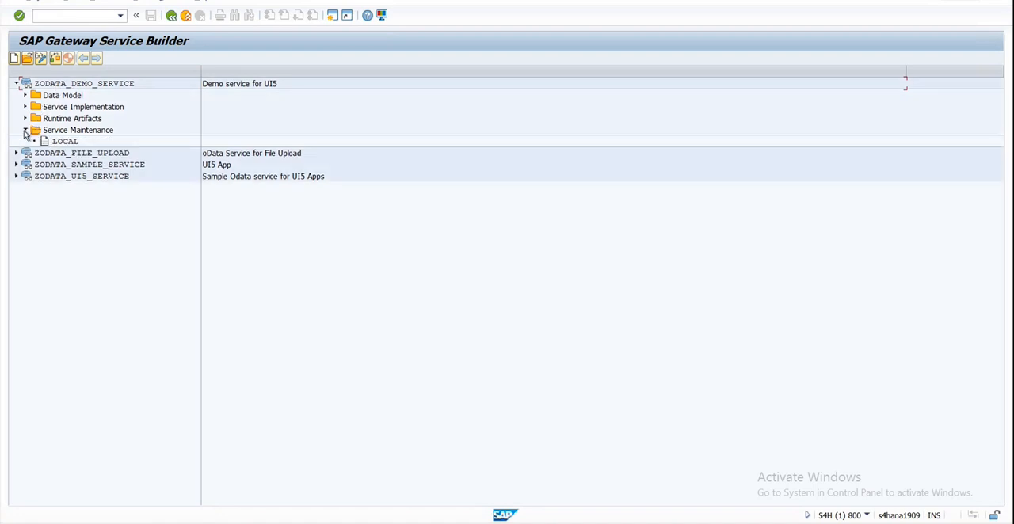
double_click(62, 141)
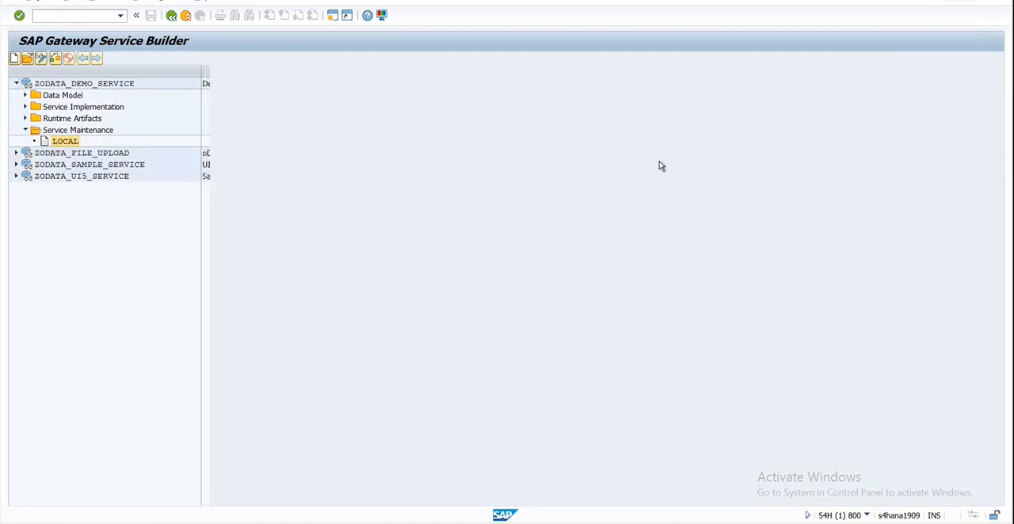
click(515, 57)
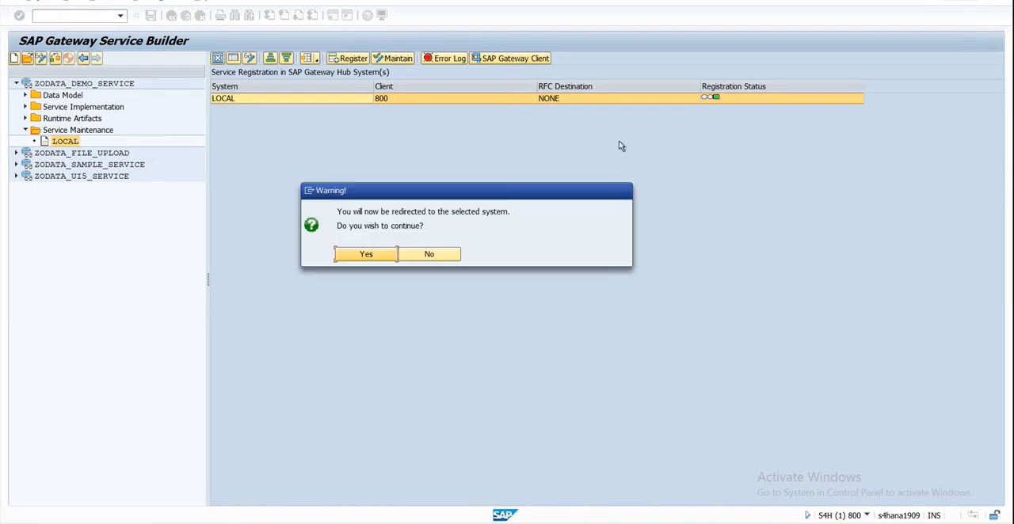
click(371, 255)
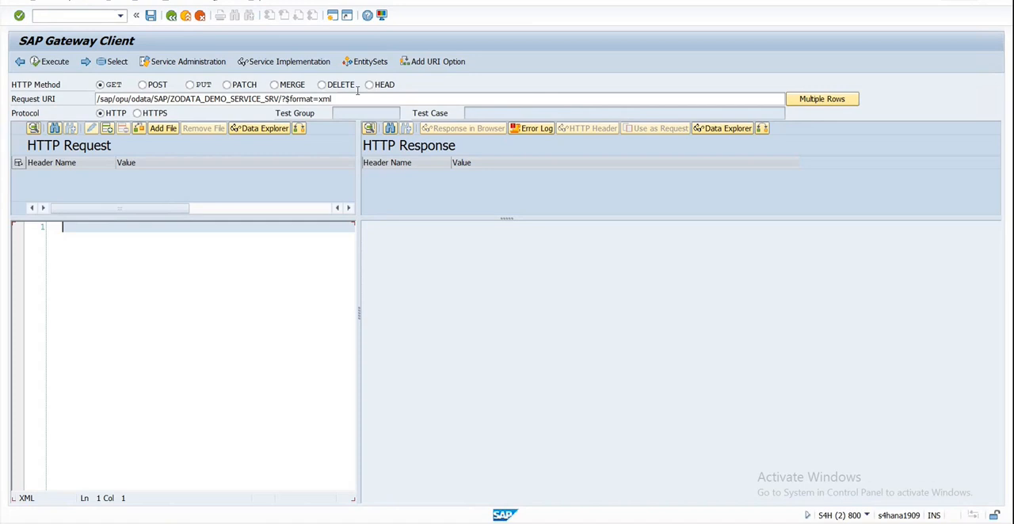
Step: Add the $metadata URI option to the ZODATA_DEMO_SERVICE_SRV request and execute it
click(432, 61)
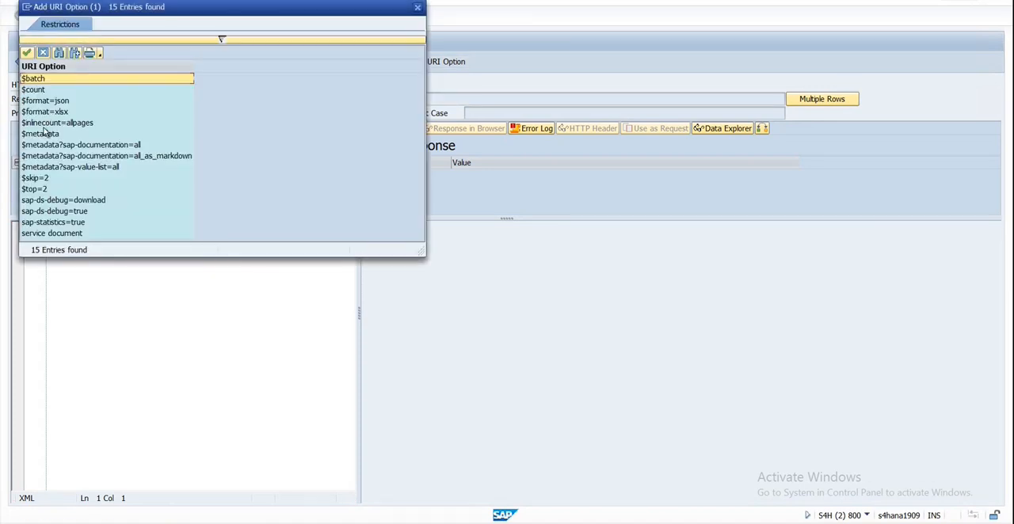
double_click(45, 134)
click(44, 60)
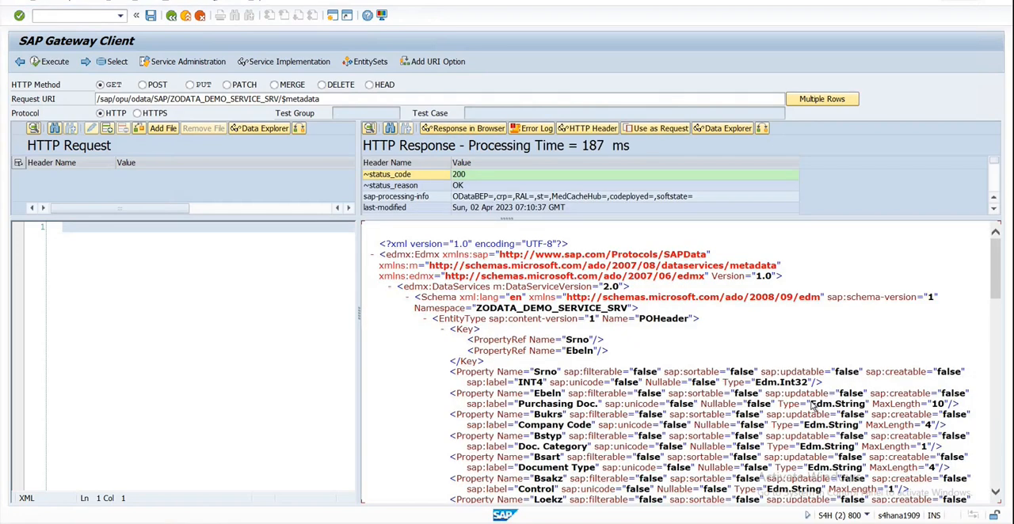
Step: Examine the metadata response for the service's entity types, their properties, the association and the entity sets
scroll(617, 314, down, 2)
scroll(619, 309, up, 1)
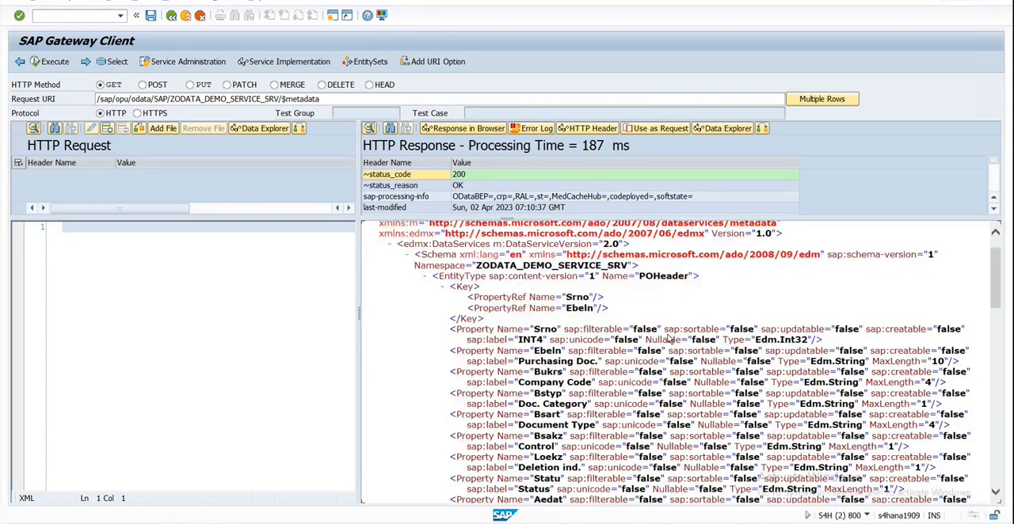
scroll(662, 349, down, 10)
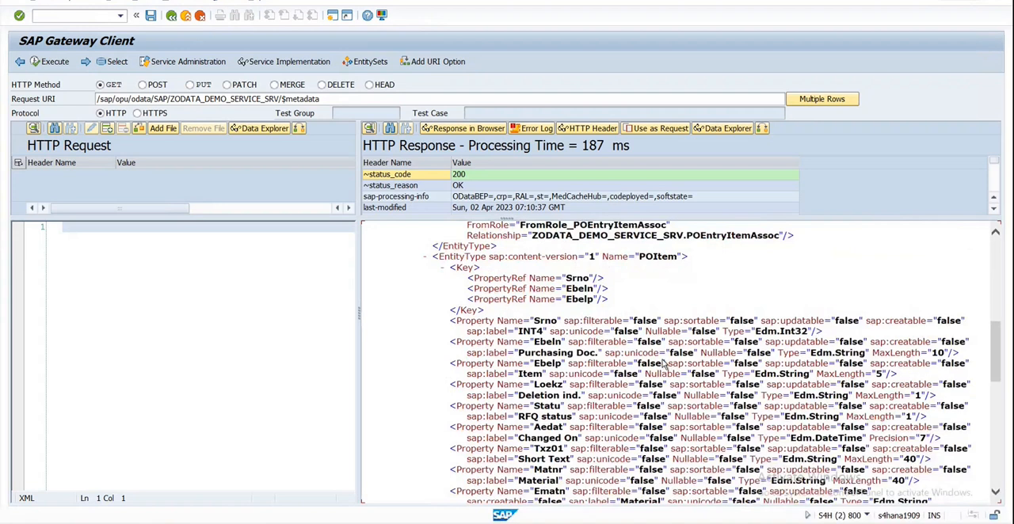
scroll(664, 363, up, 6)
scroll(664, 364, down, 5)
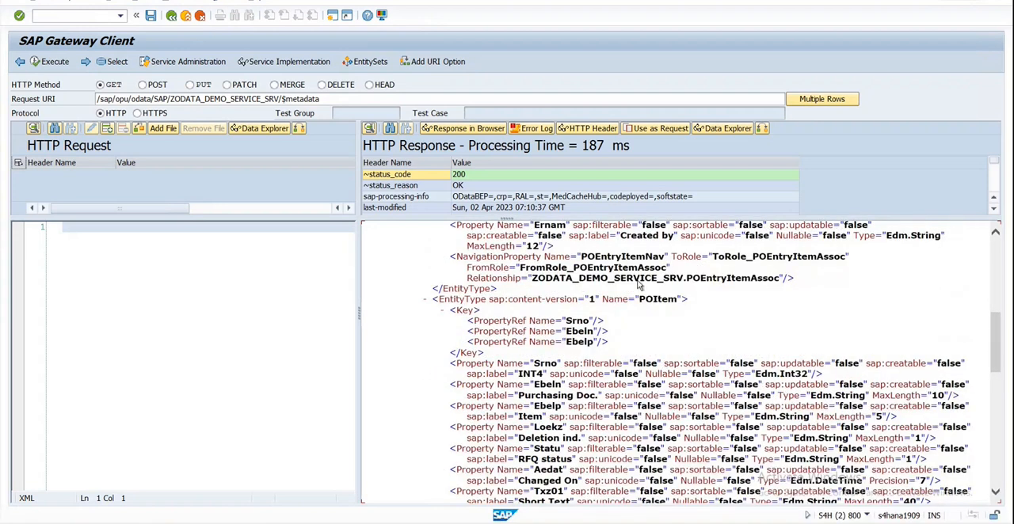
scroll(653, 380, down, 9)
scroll(688, 431, up, 8)
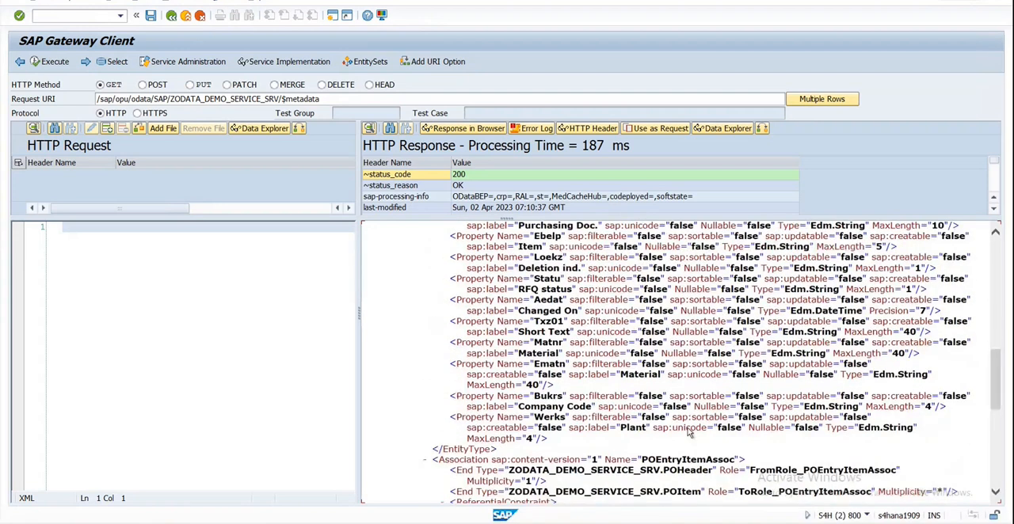
scroll(689, 435, down, 7)
scroll(690, 436, up, 7)
scroll(689, 436, down, 7)
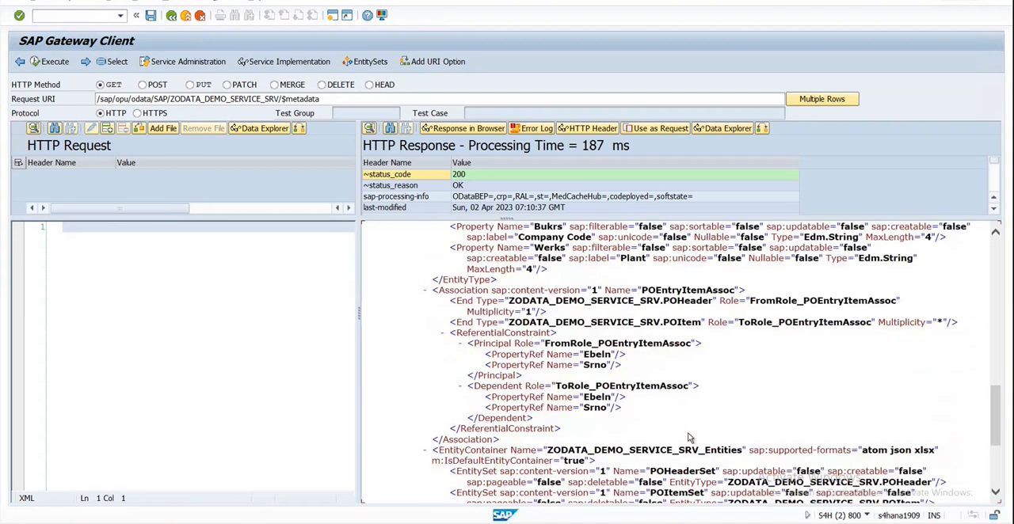
scroll(689, 437, down, 4)
scroll(697, 431, up, 10)
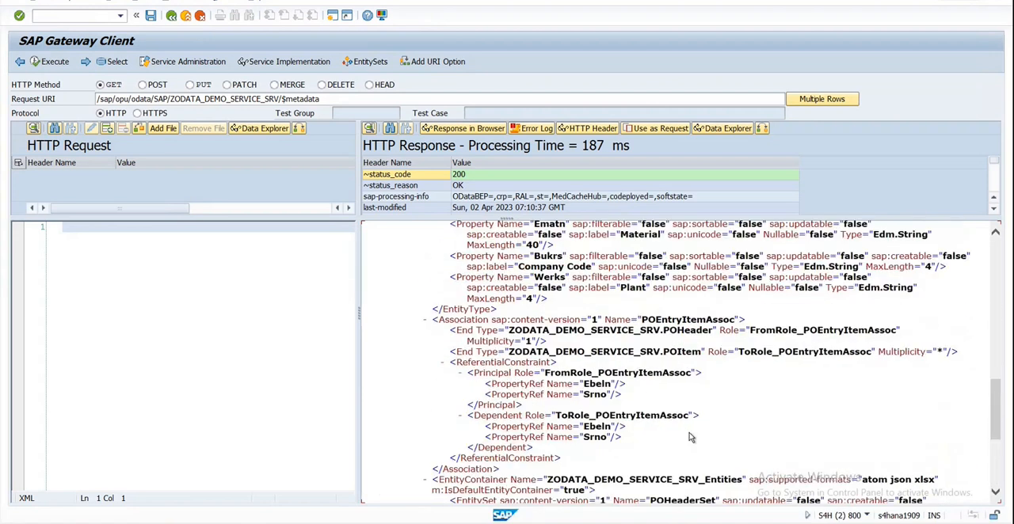
scroll(700, 428, up, 2)
Step: Copy ZODATA_DEMO_SERVICE_SRV from the request URI, switch back to SAP Business Application Studio and select that OData V2 service in the wizard
drag(171, 101, 264, 102)
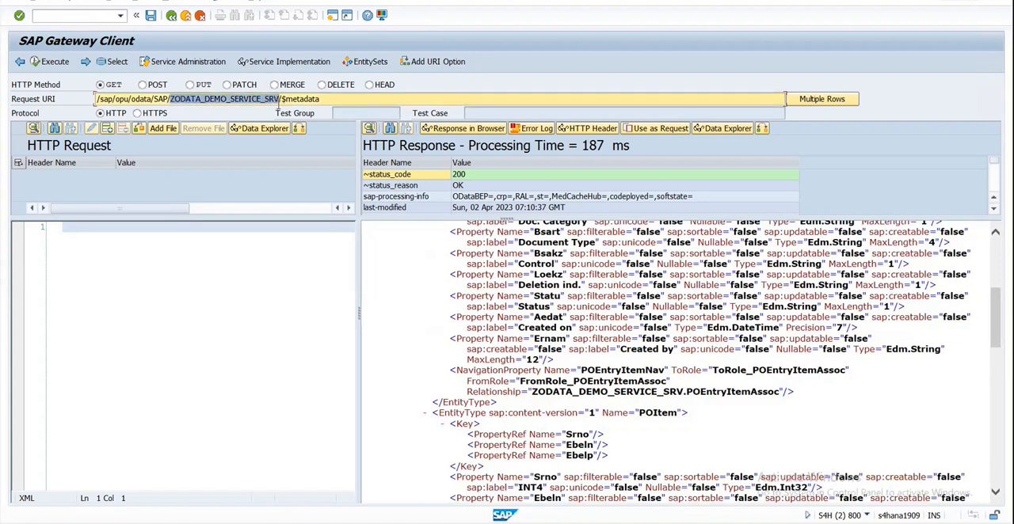
click(278, 100)
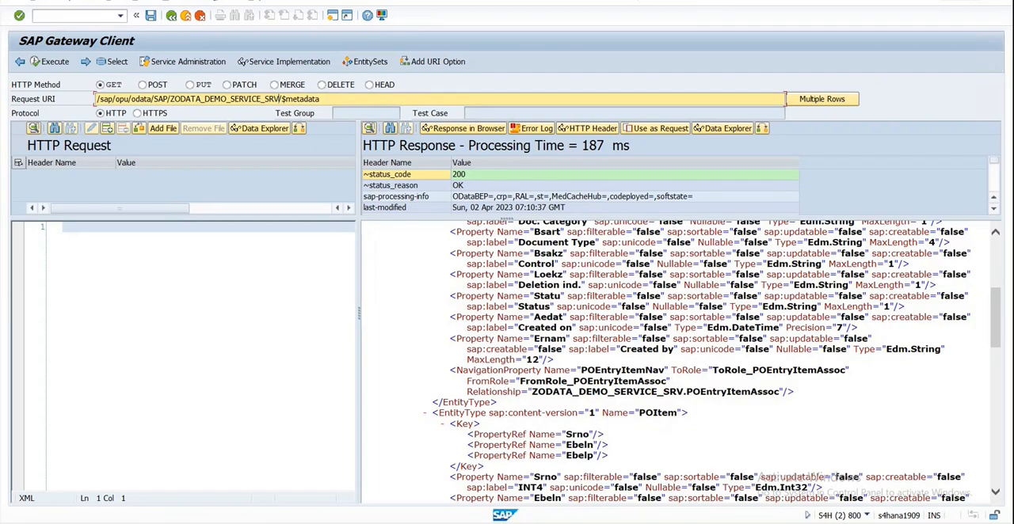
key(alt+Tab)
drag(539, 358, 434, 362)
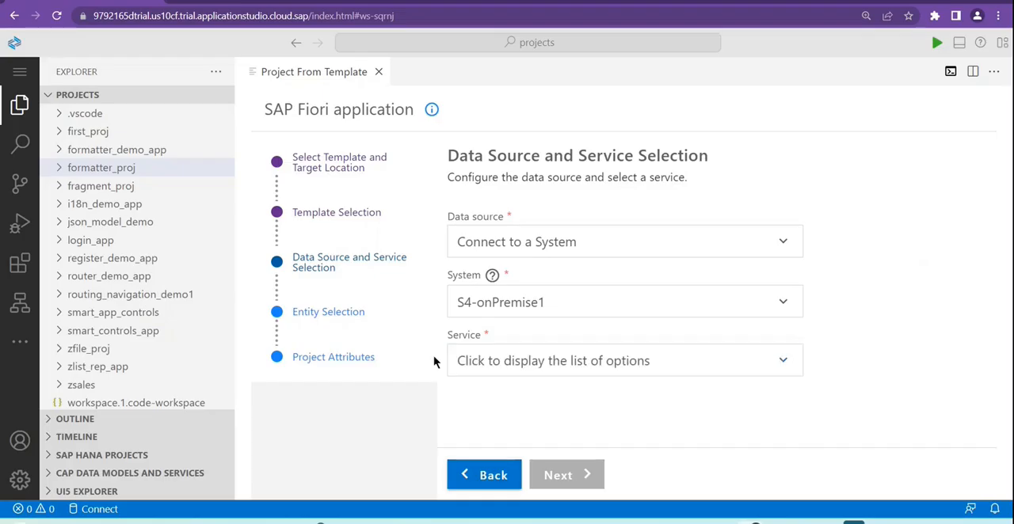
click(531, 360)
text(ZODATA_DEMO_SERVICE_SRV)
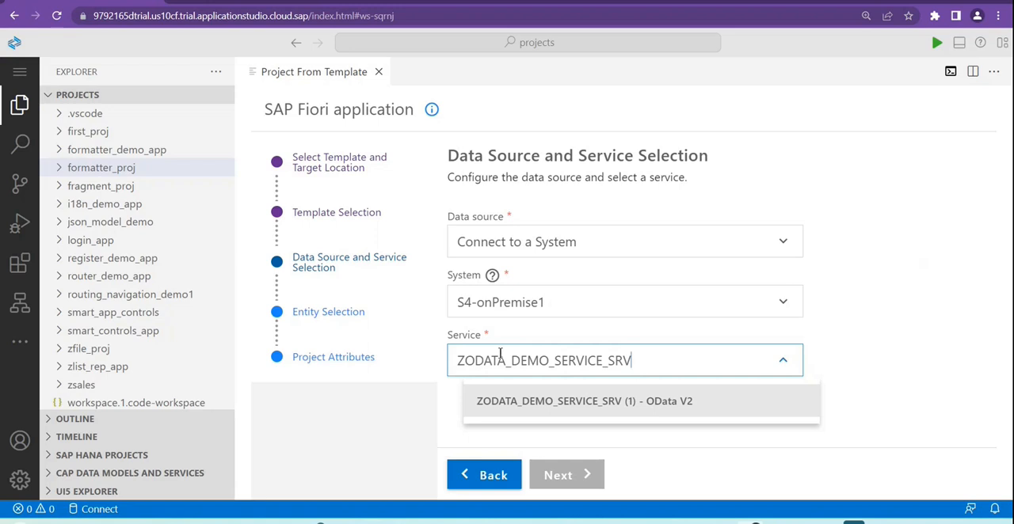
click(618, 407)
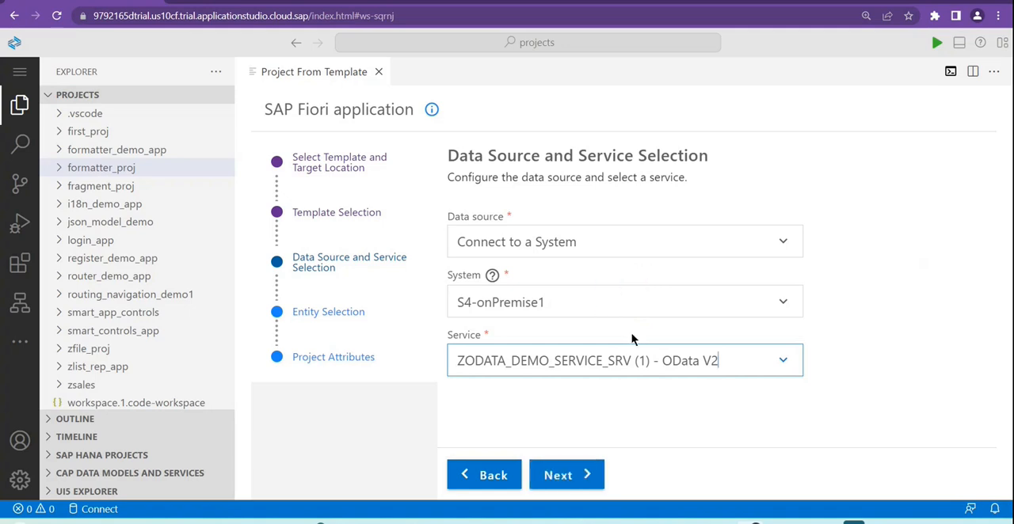
Step: Accept the service selection, name the view PurchaseDetails without spaces and continue to the project attributes
click(576, 481)
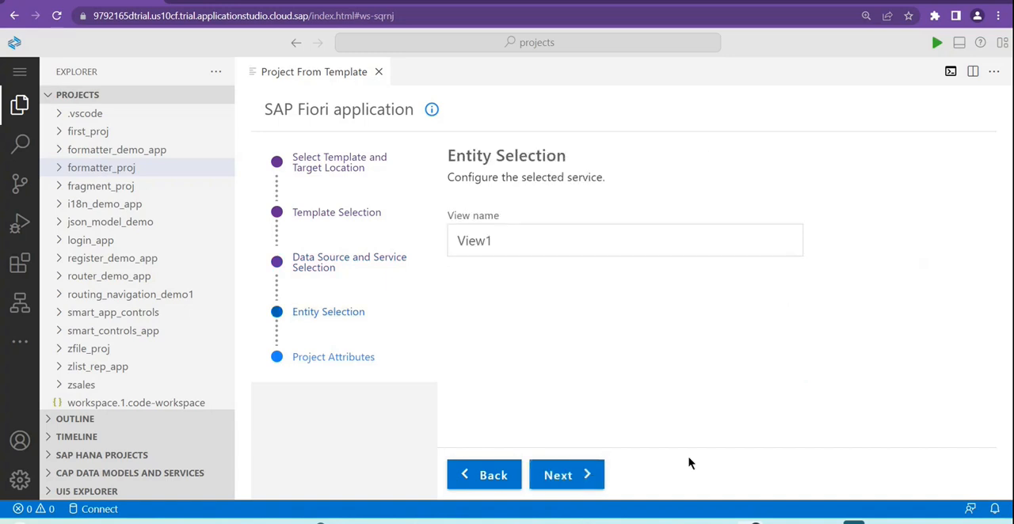
double_click(509, 241)
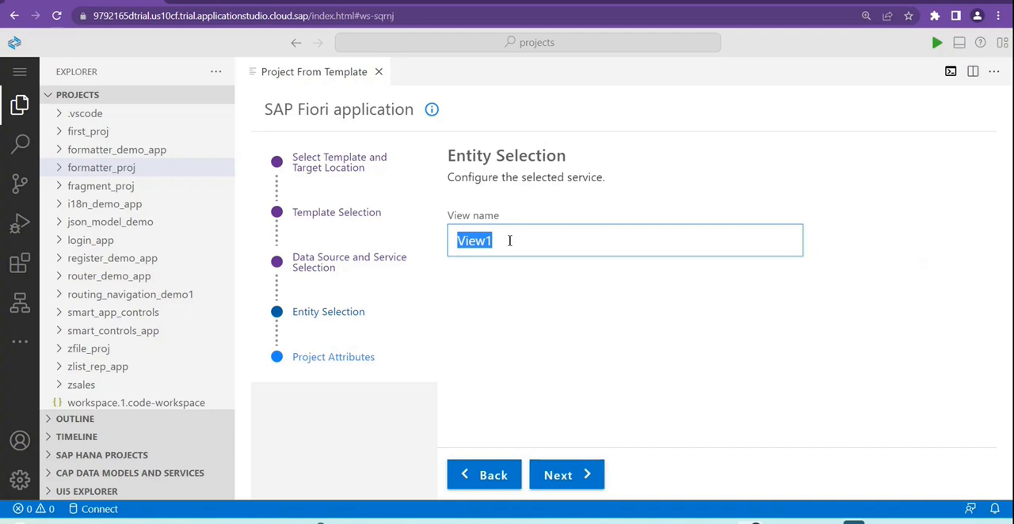
text(Purch)
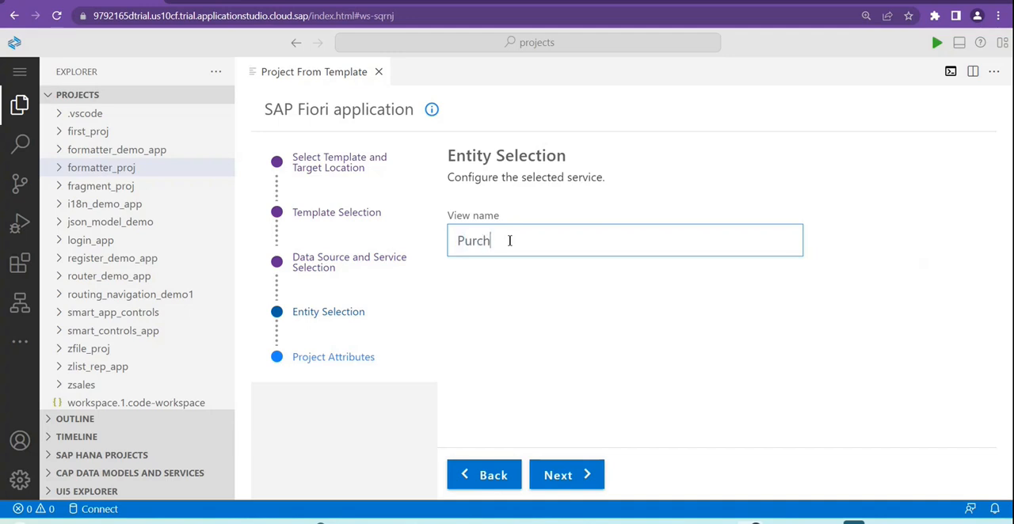
text(ase)
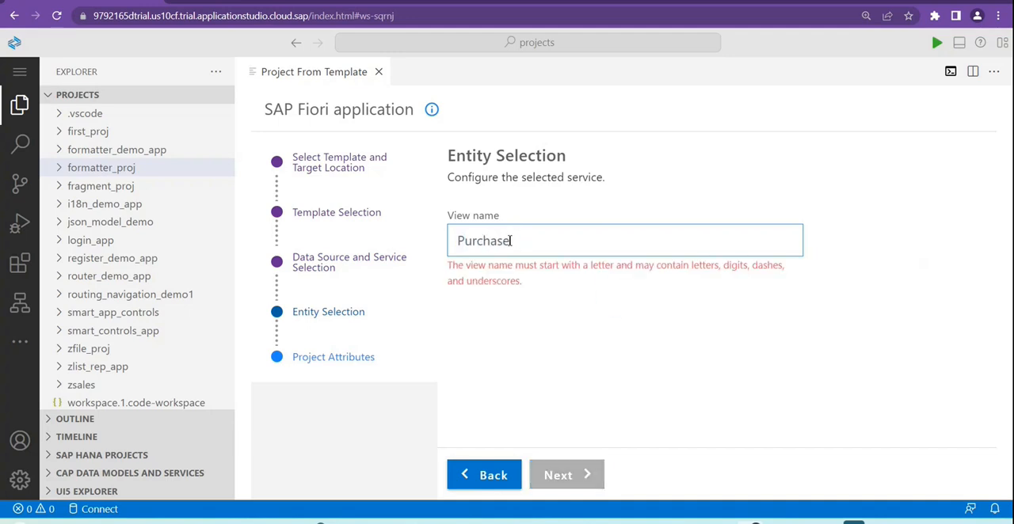
text( Order Details)
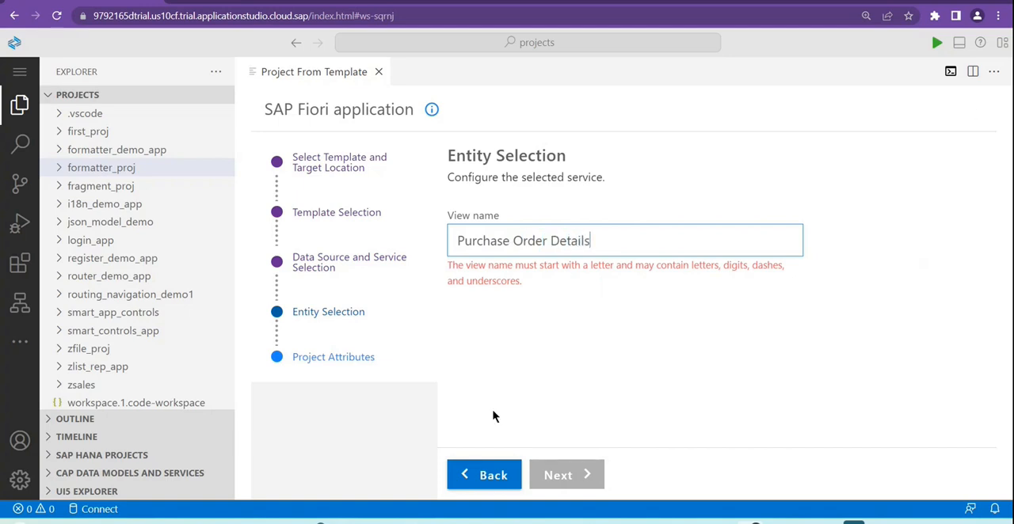
click(552, 242)
key(BackSpace)
key(BackSpace)
key(BackSpace)
key(BackSpace)
key(BackSpace)
key(BackSpace)
key(BackSpace)
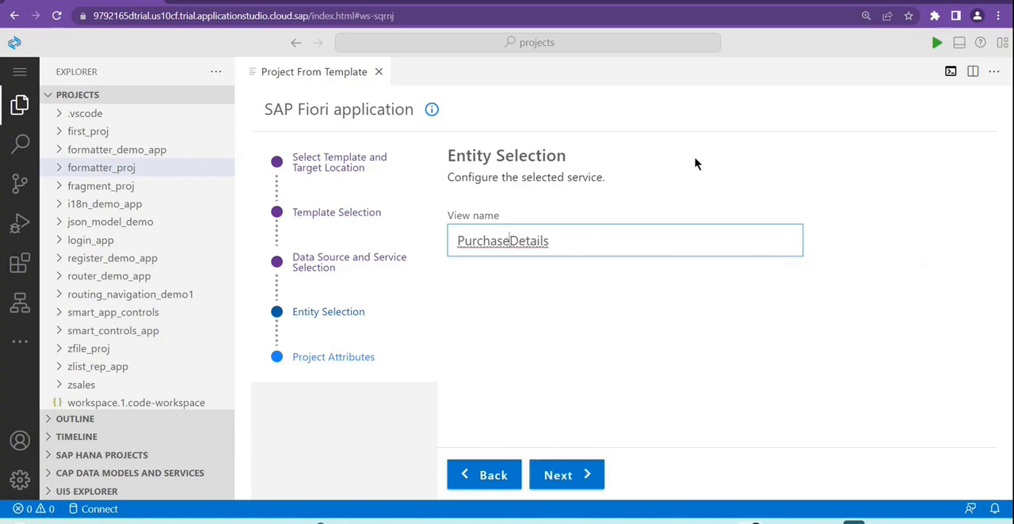
click(516, 334)
click(562, 476)
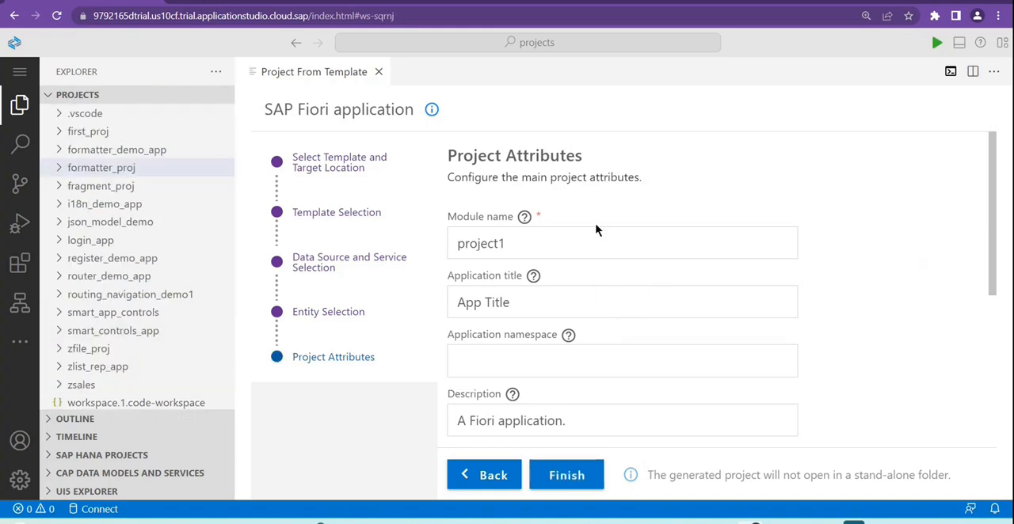
Step: Set the project's module name to odata_demo_app
double_click(535, 239)
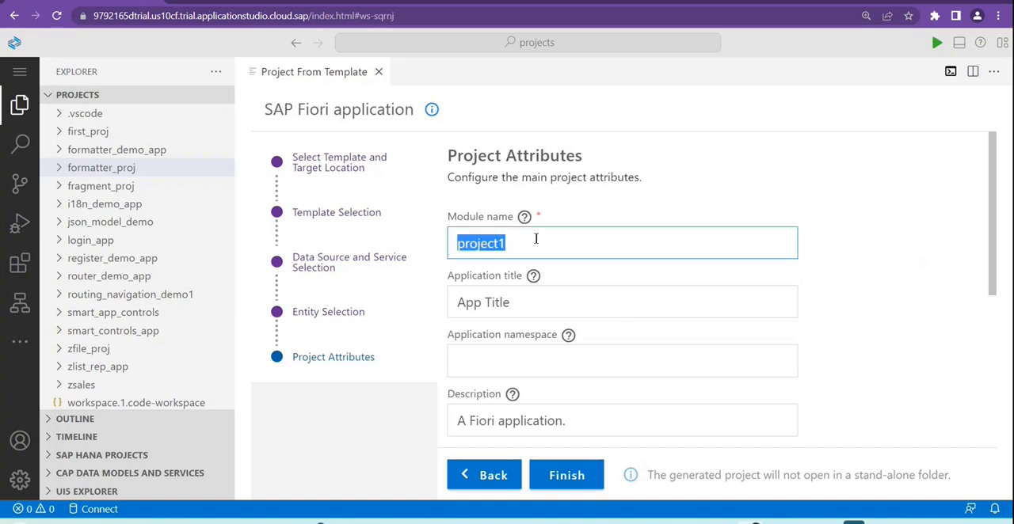
key(BackSpace)
text(oda)
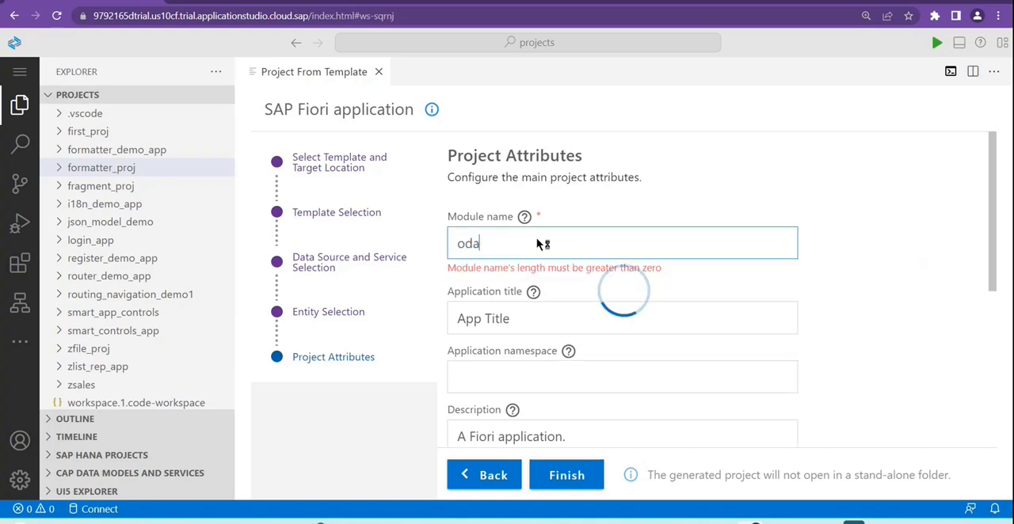
text(ta_de)
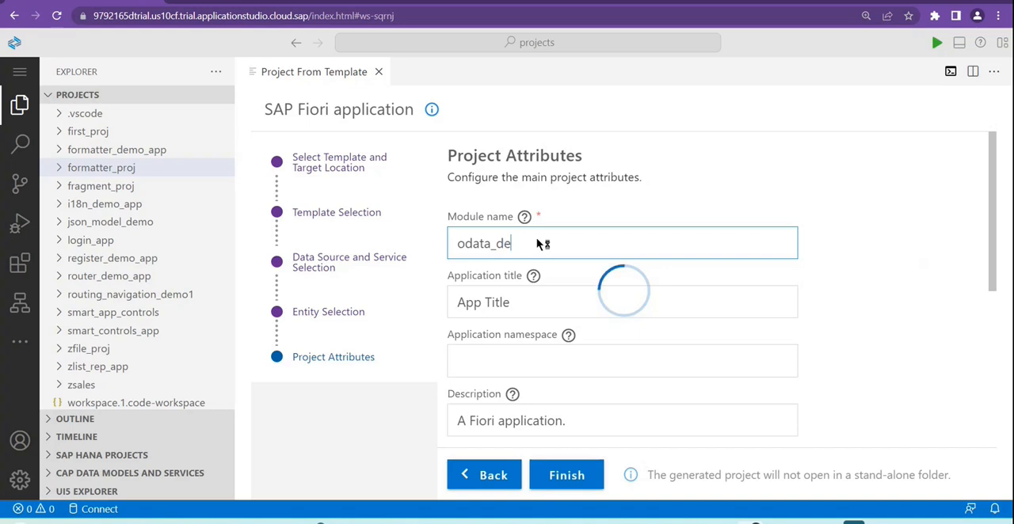
text(mo_app)
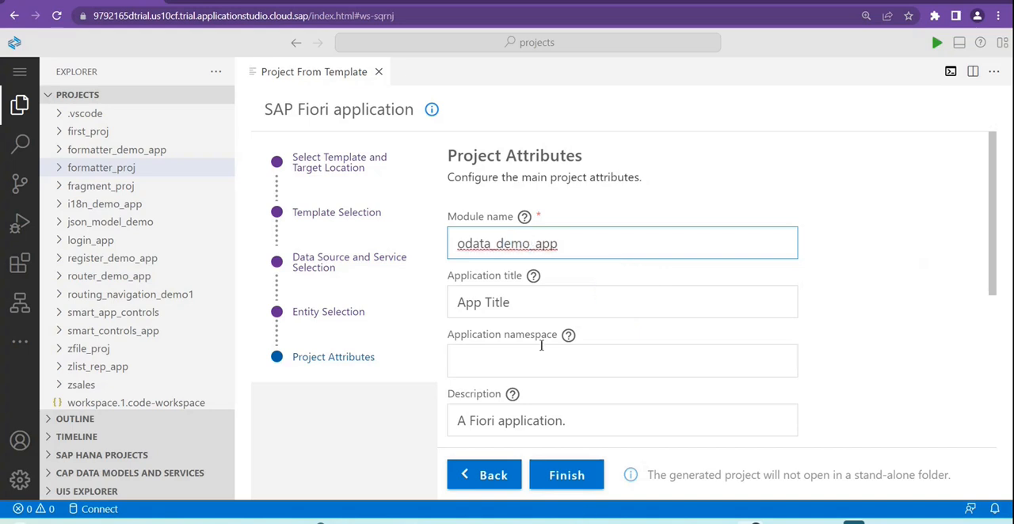
drag(586, 244, 443, 249)
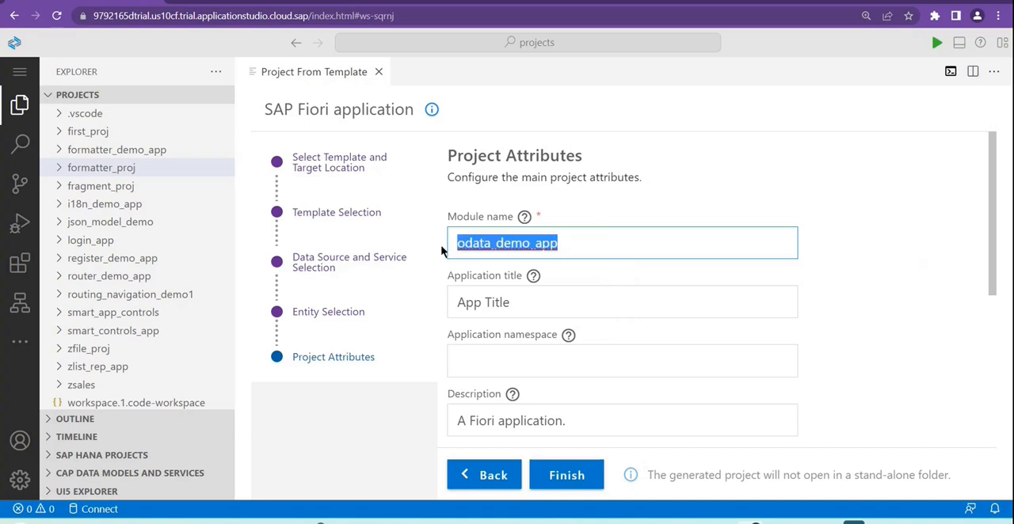
Step: Replace the default application title with Purchase Oder Detail
triple_click(523, 304)
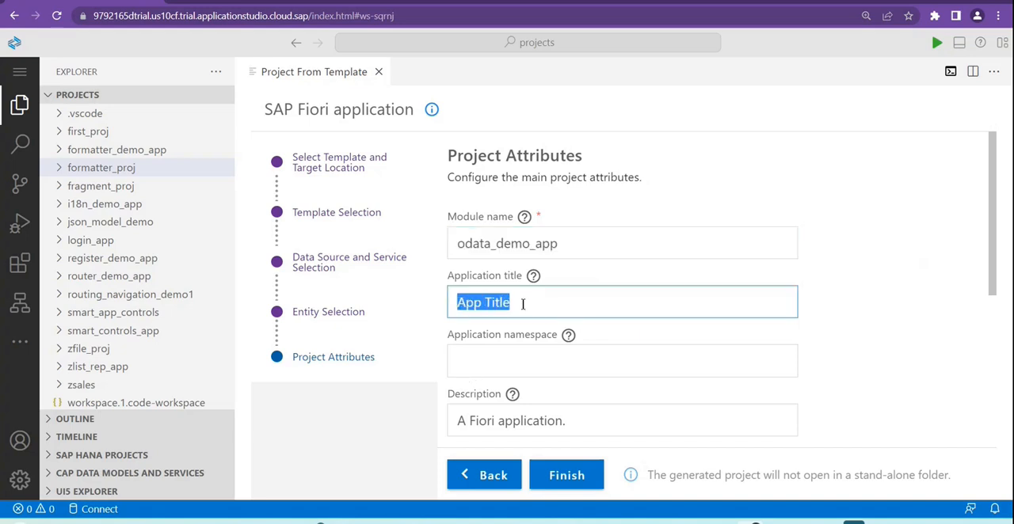
text(Purchase PO)
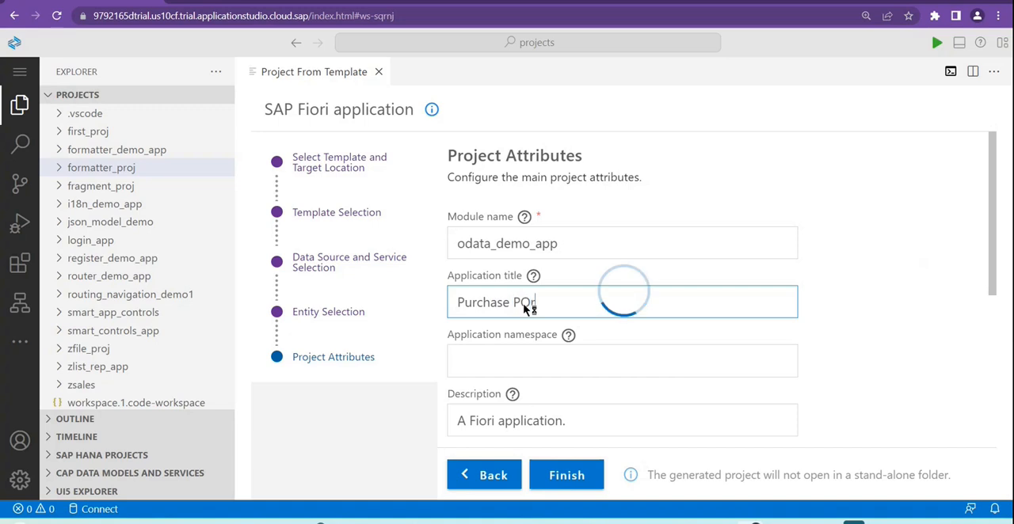
key(BackSpace)
key(BackSpace)
text(Order)
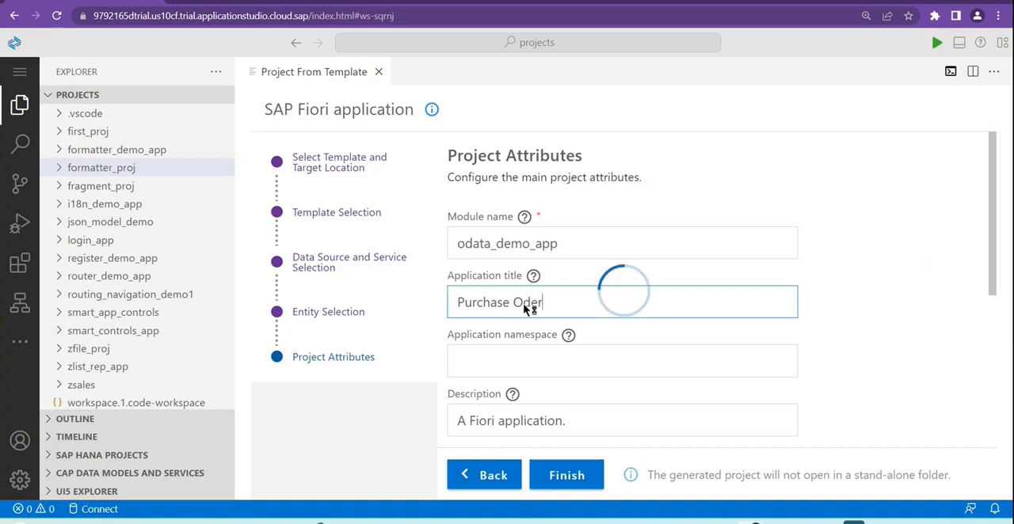
text( Detail)
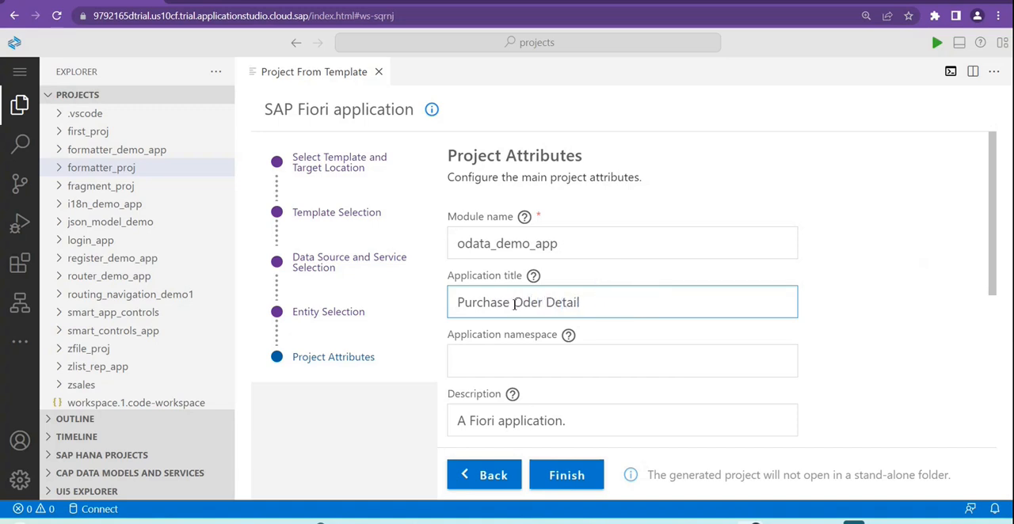
Step: Enter com.demo.app as the application namespace
click(524, 355)
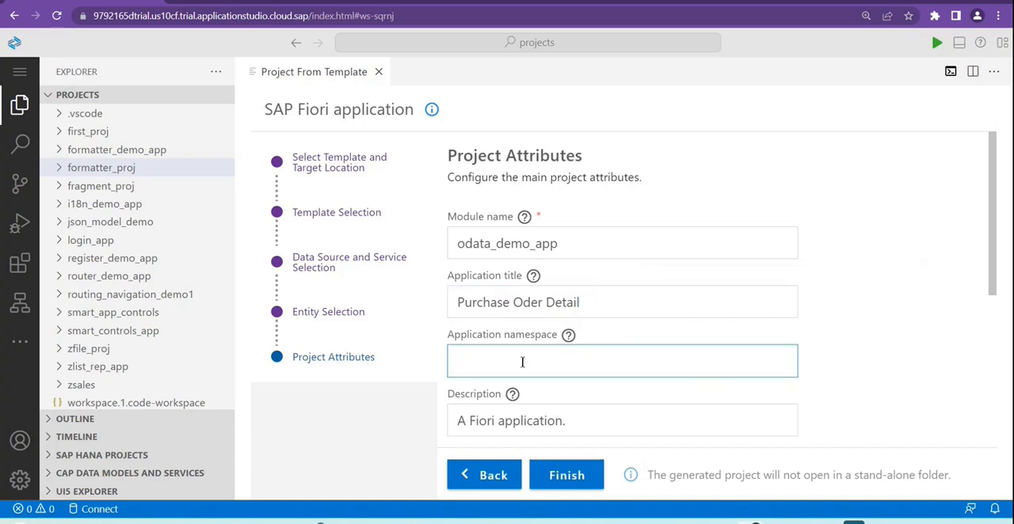
text(com.de)
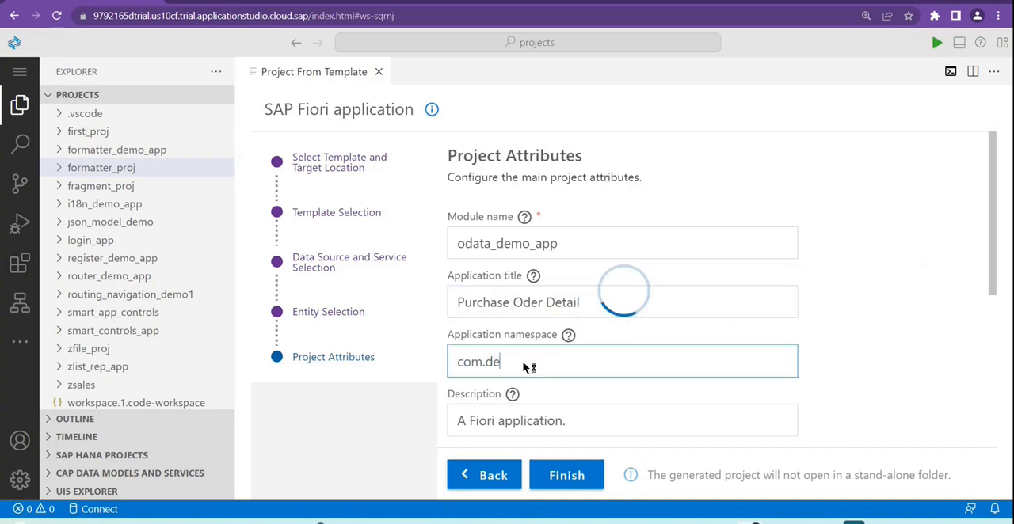
text(mo.app)
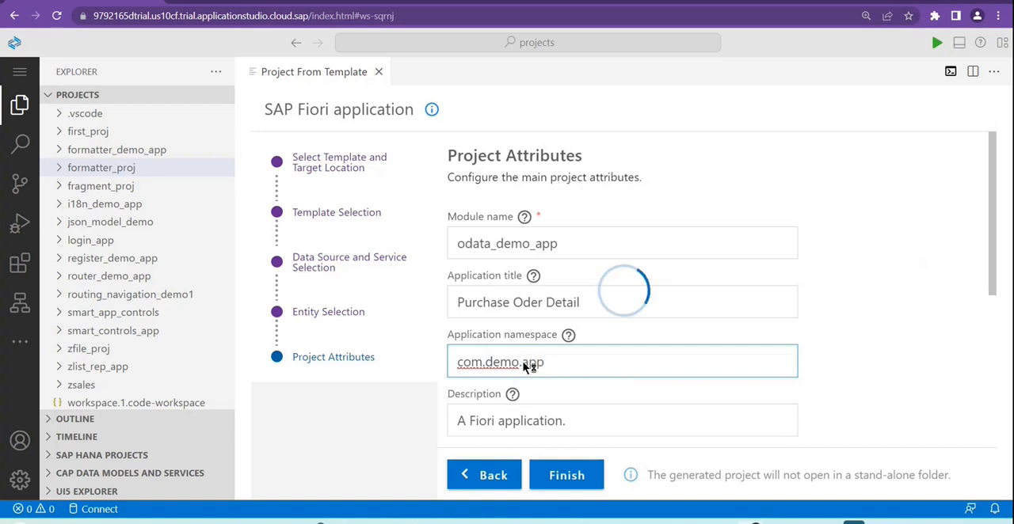
click(579, 398)
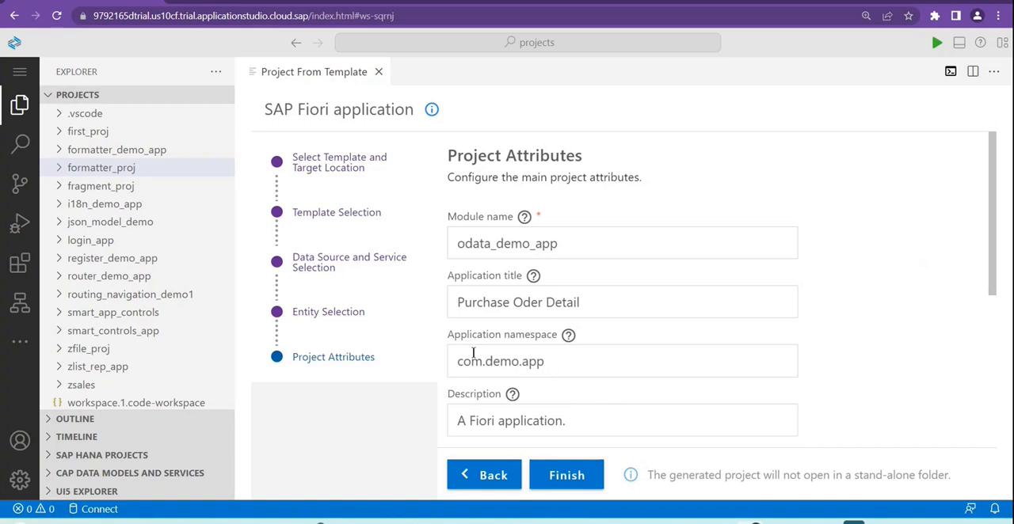
drag(555, 359, 441, 365)
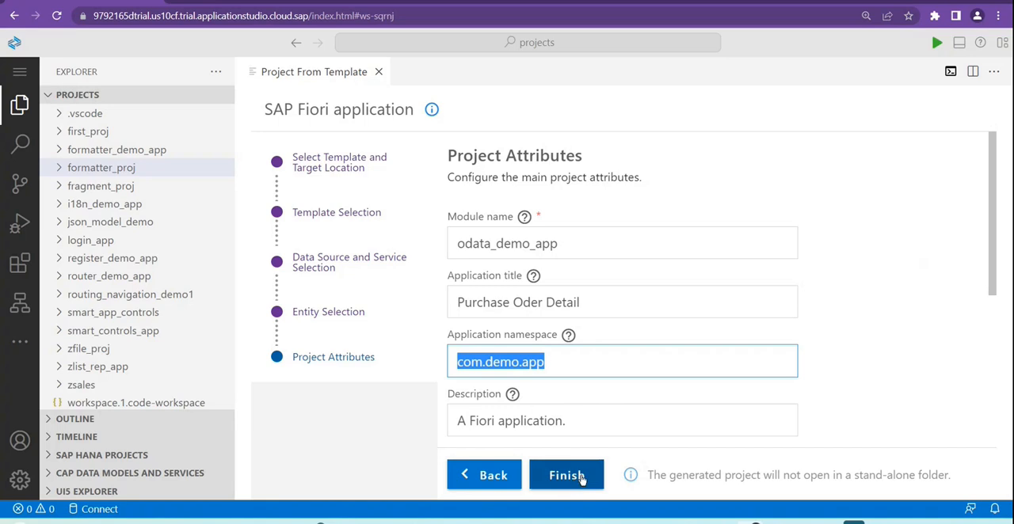
Step: Generate the project with the remaining attributes at their defaults and expand the new odata_demo_app folder among the workspace projects
scroll(687, 377, down, 3)
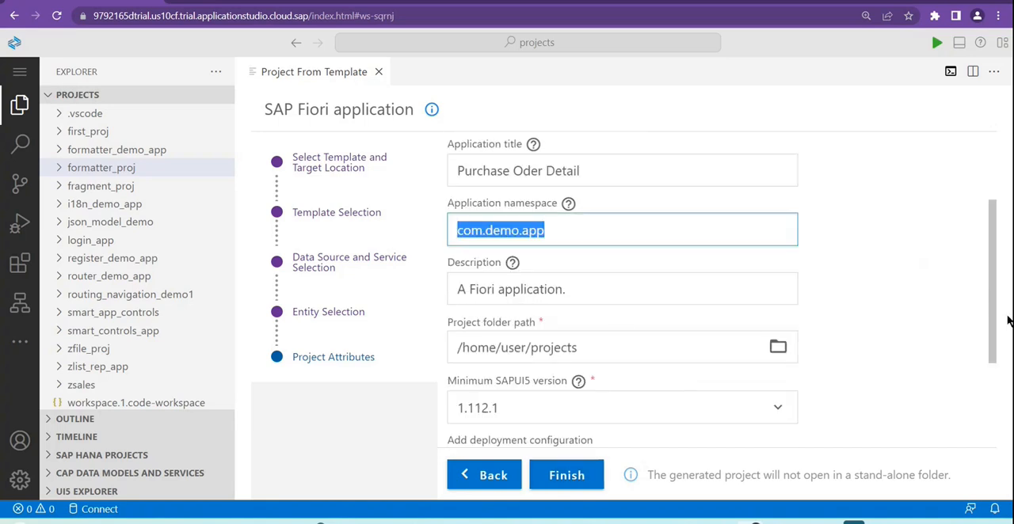
scroll(997, 323, down, 4)
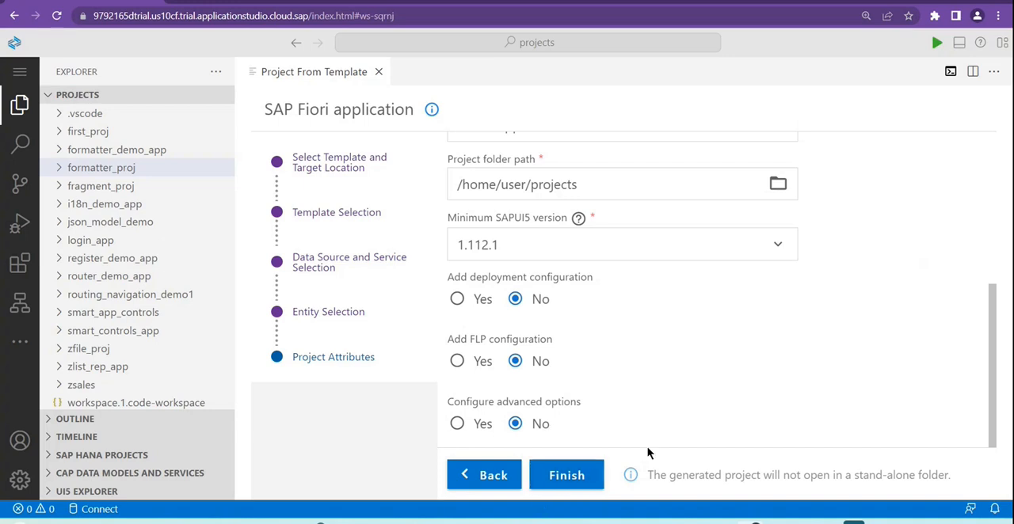
click(581, 480)
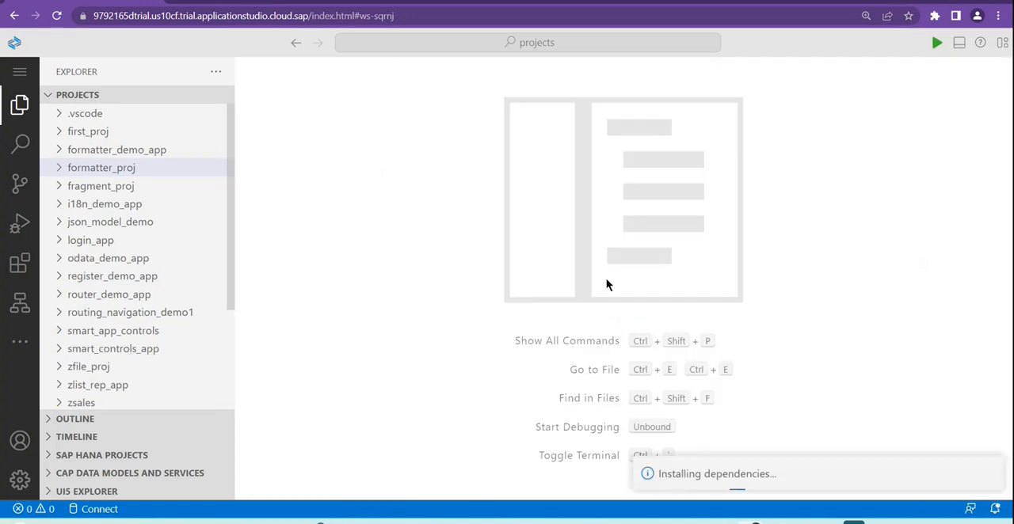
click(109, 261)
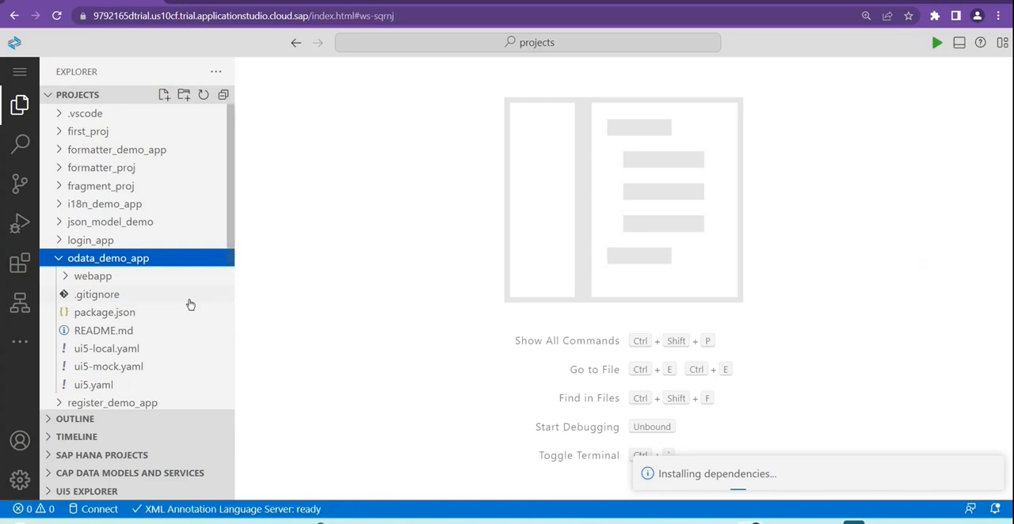
scroll(190, 305, down, 3)
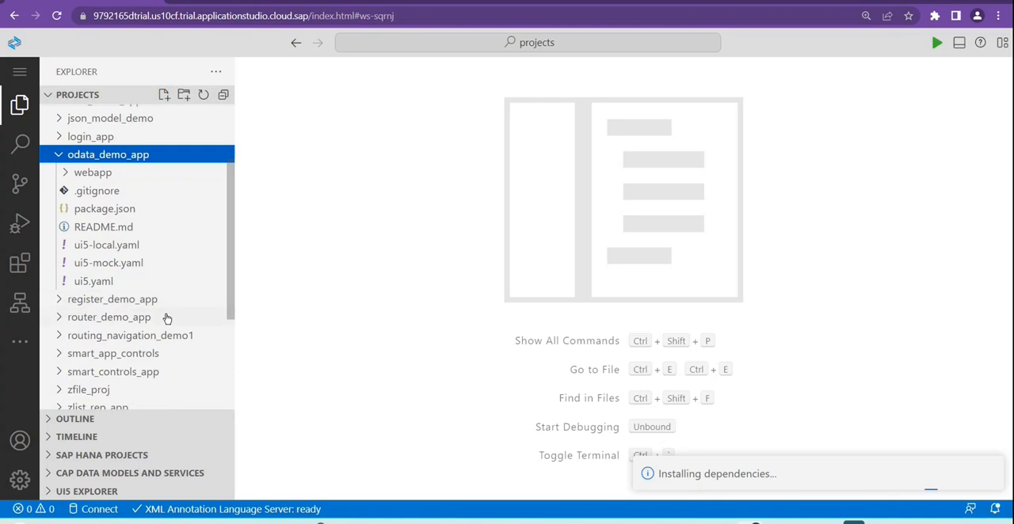